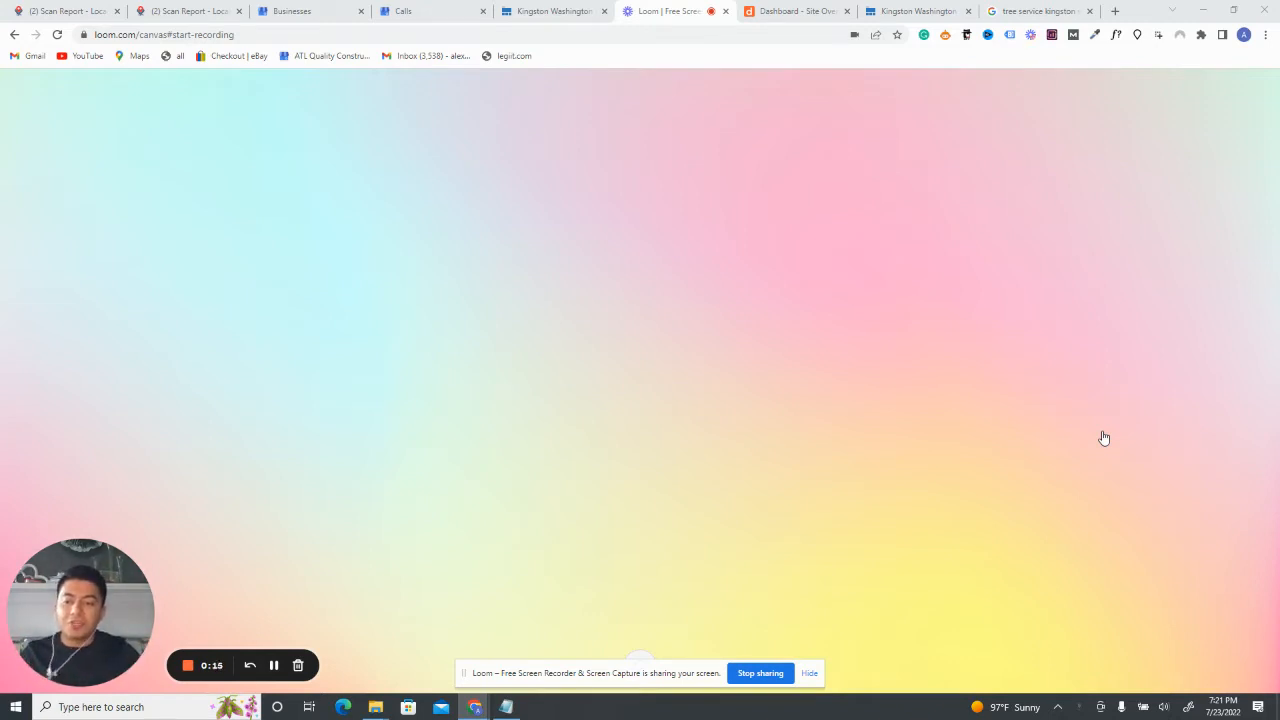
Compare the Local Falcon scan reports for "Landscapers Kingston" and "landscapers near me", checking individual rank points on the second report's map grid
{"action": "left_click", "coordinate": [60, 11]}
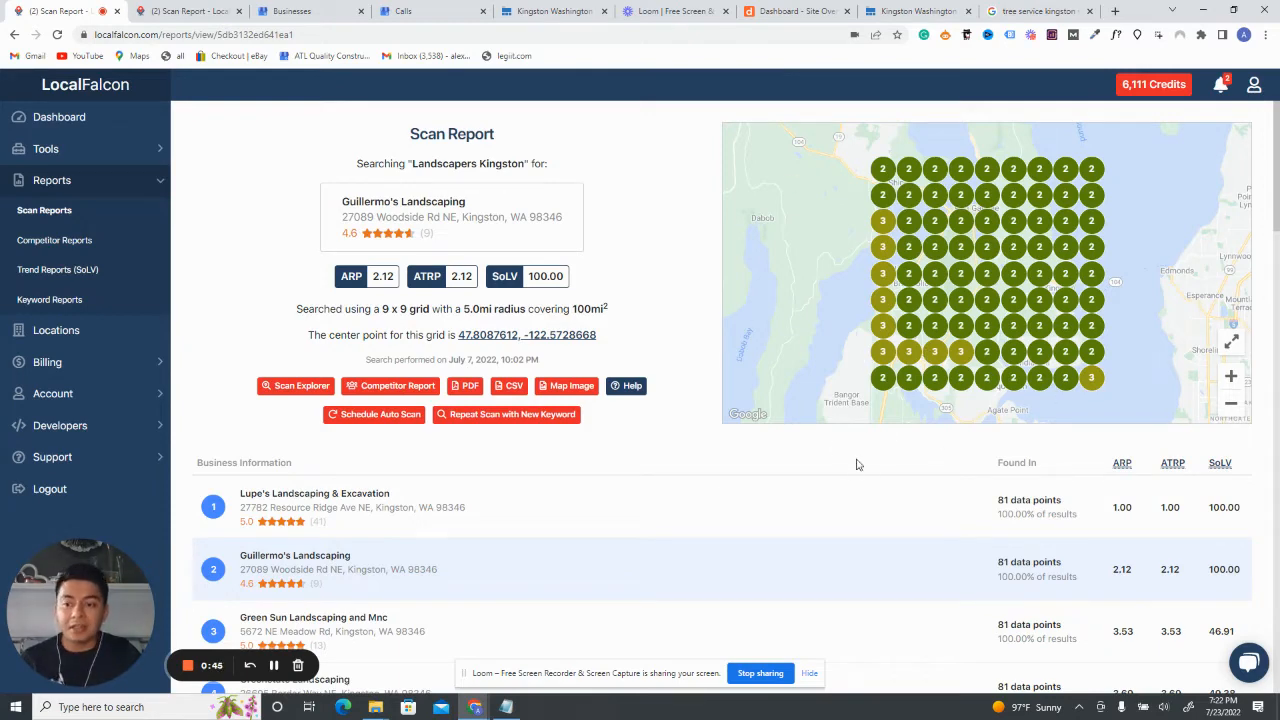
{"action": "left_click", "coordinate": [190, 11]}
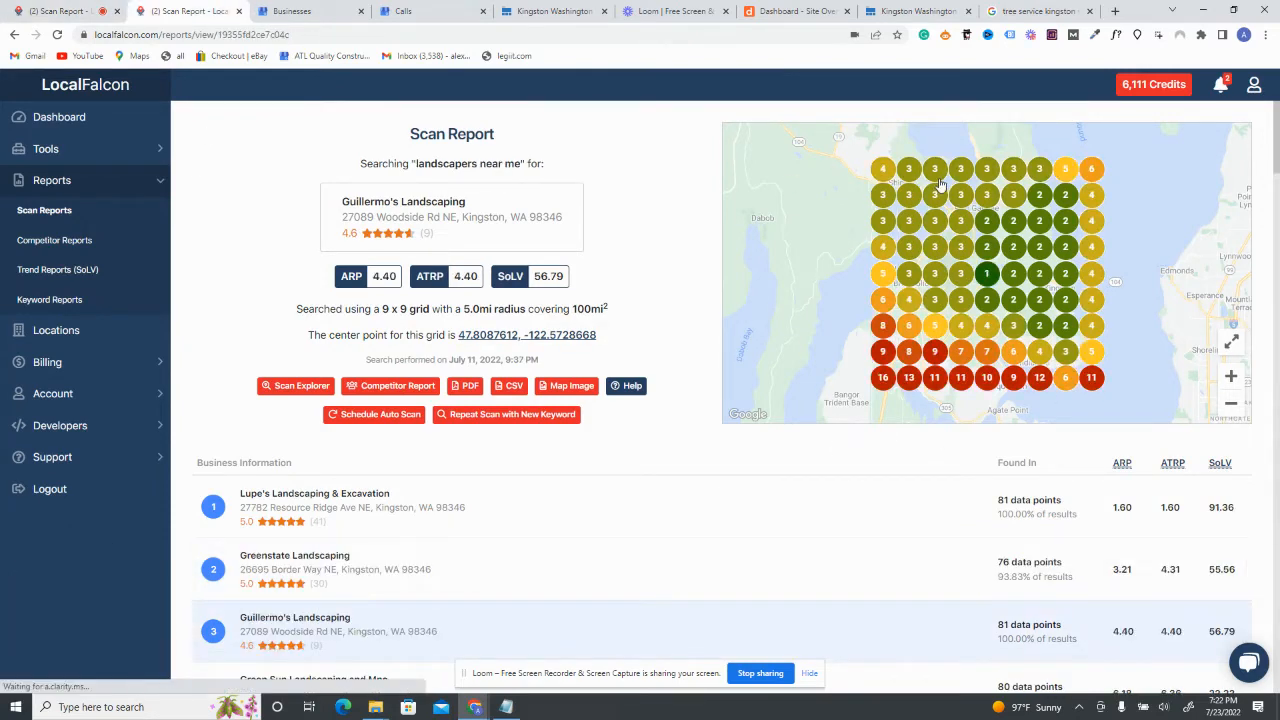
{"action": "mouse_move", "coordinate": [955, 186]}
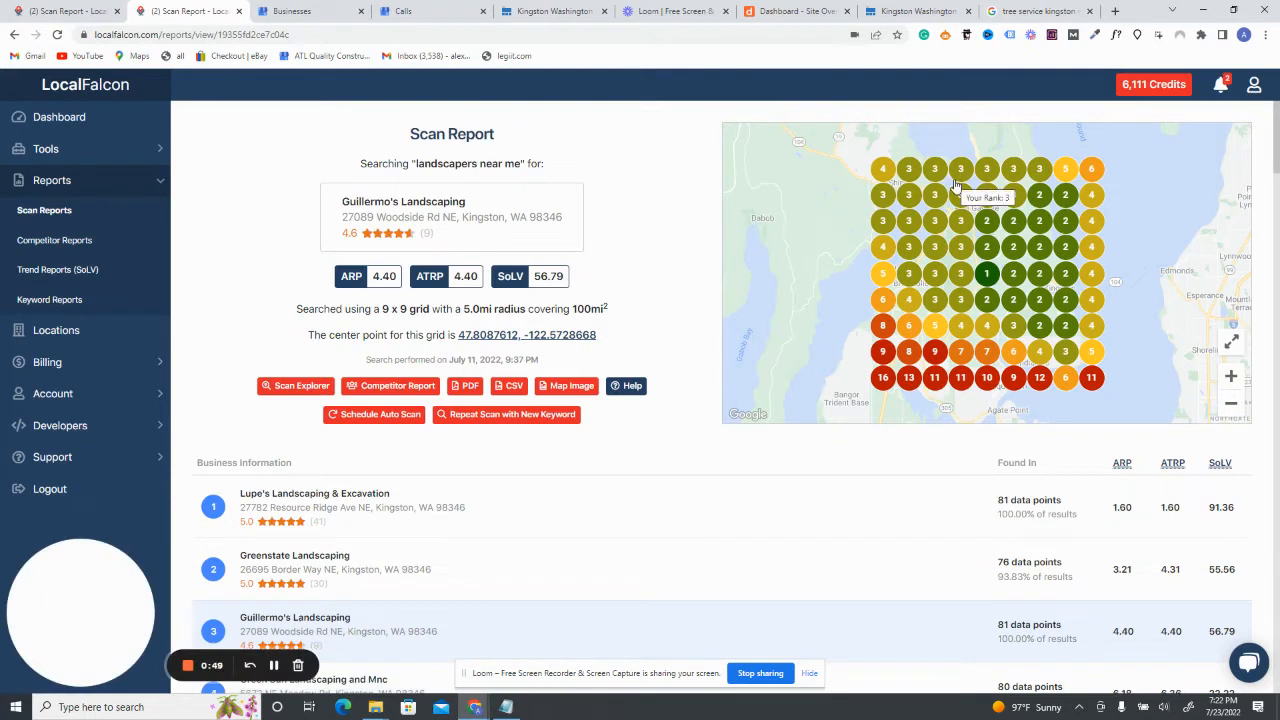
{"action": "mouse_move", "coordinate": [1020, 176]}
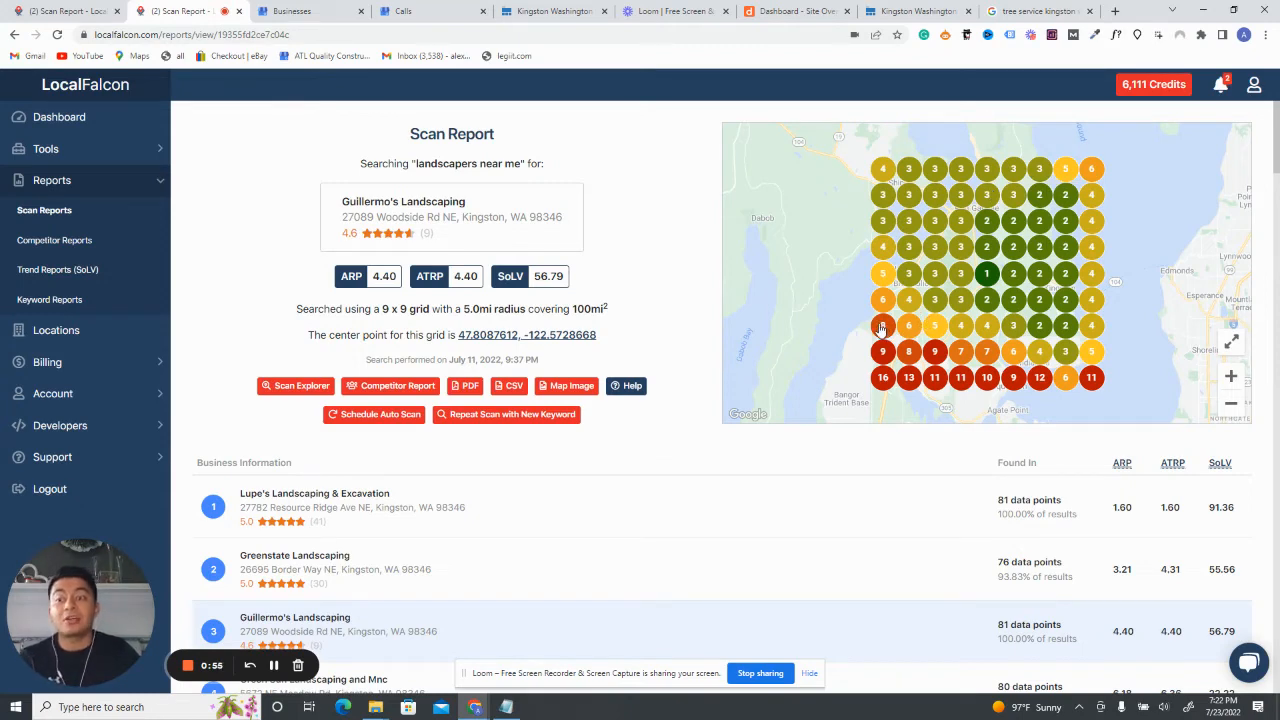
{"action": "mouse_move", "coordinate": [881, 329]}
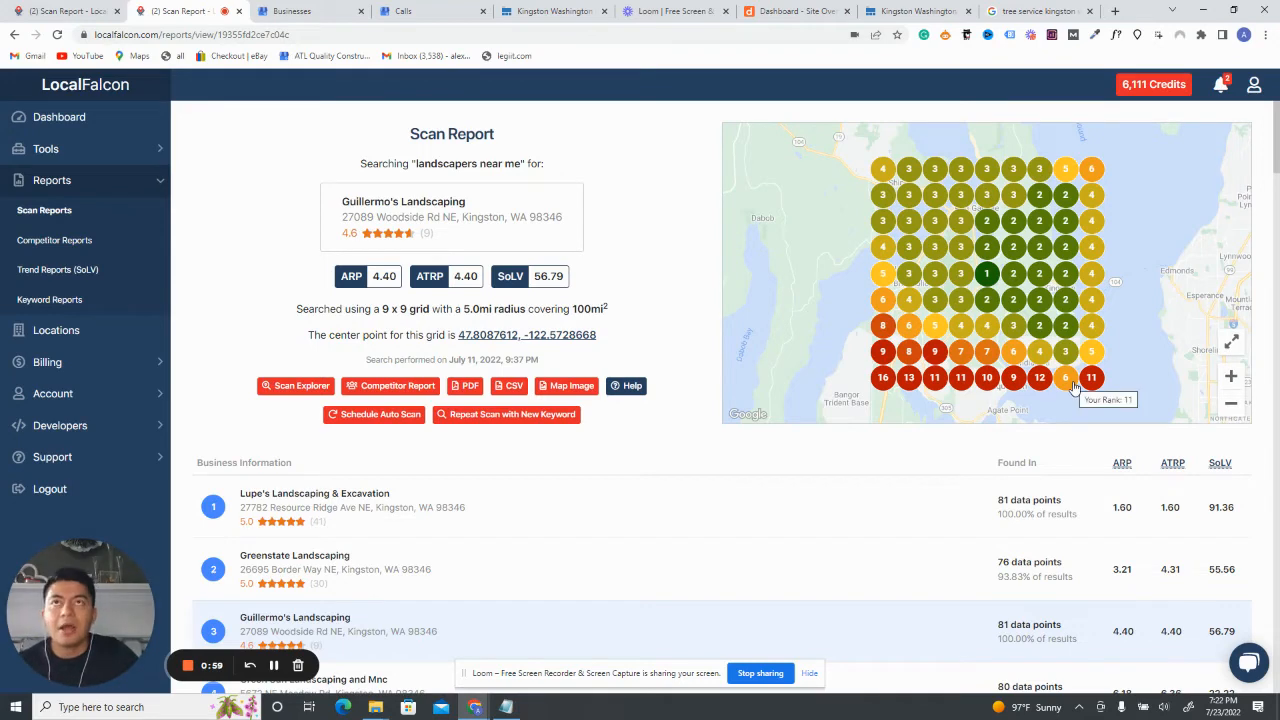
{"action": "mouse_move", "coordinate": [980, 278]}
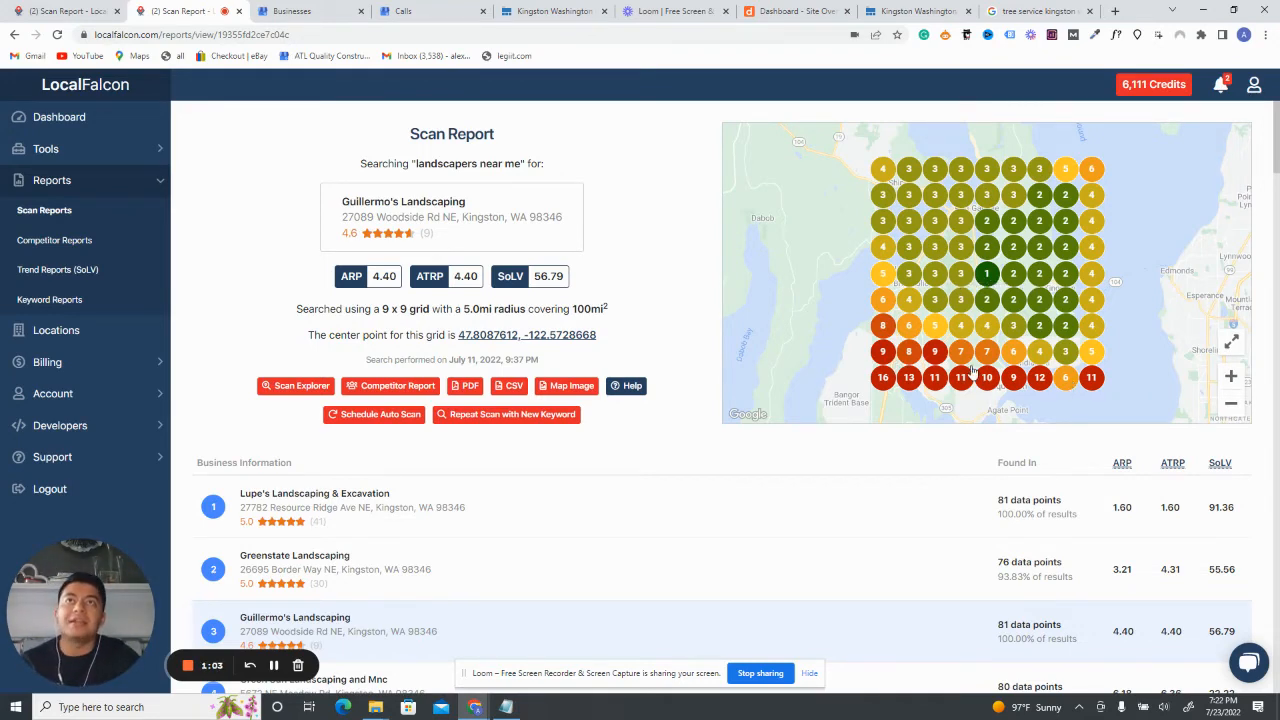
{"action": "mouse_move", "coordinate": [1032, 307]}
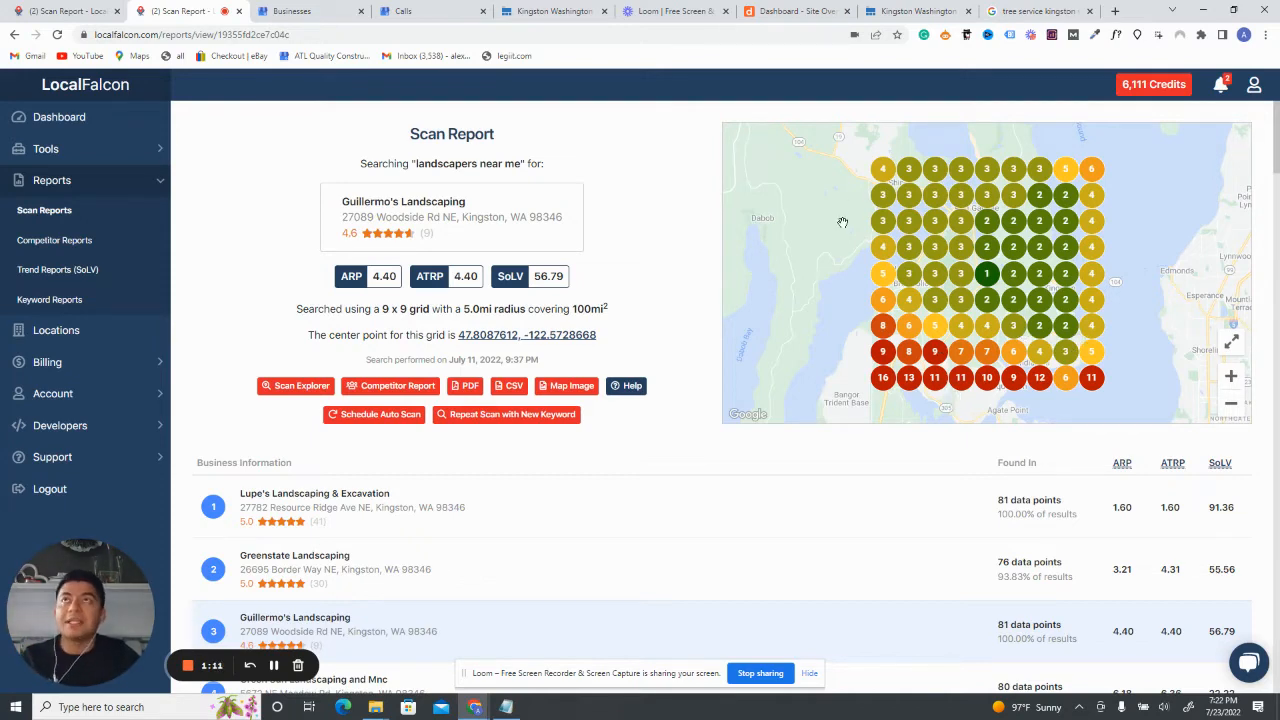
Switch to the Duda site overview, open the live guillermoslandscaping.com site from it, and close the chat window on the home page
{"action": "left_click", "coordinate": [798, 19]}
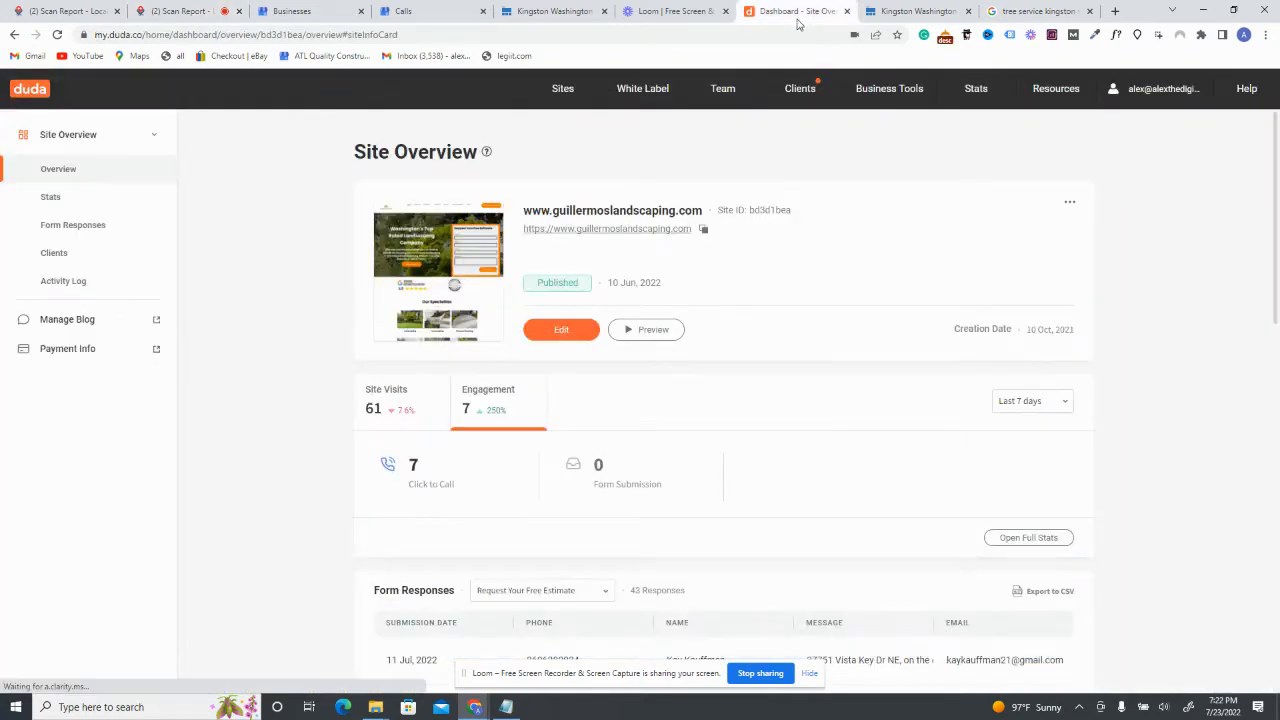
{"action": "left_click", "coordinate": [703, 229]}
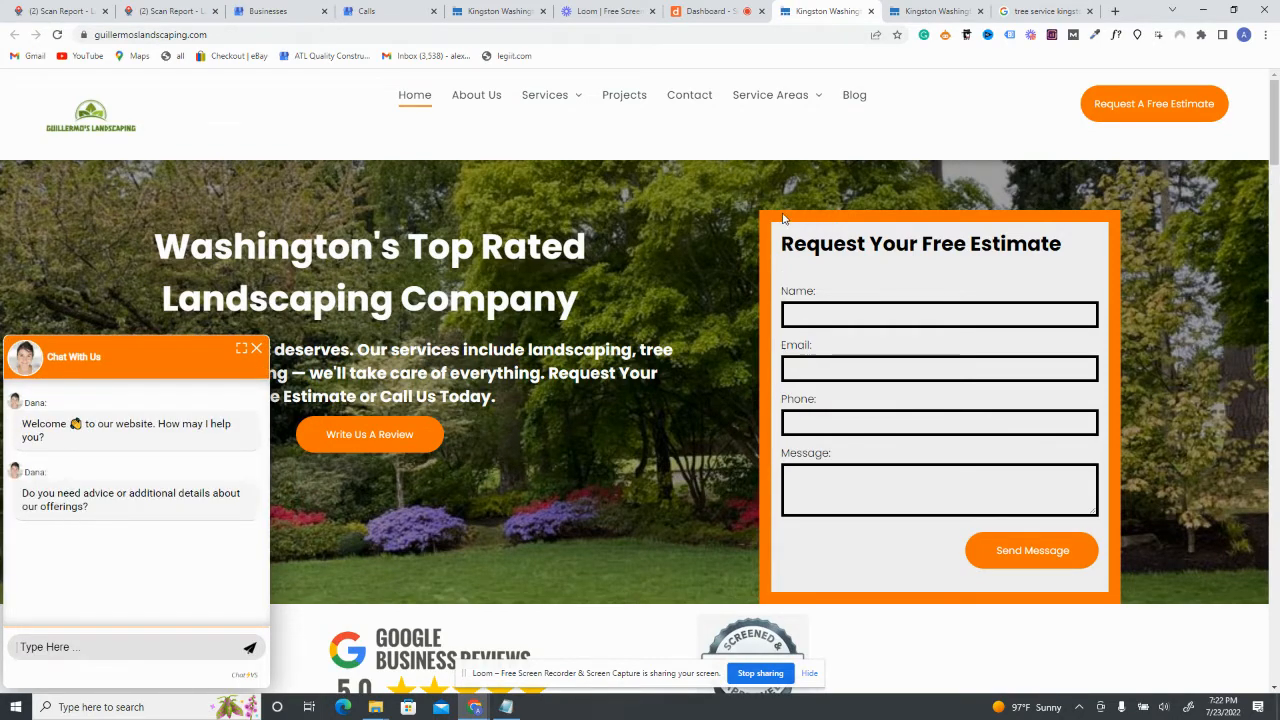
{"action": "scroll", "coordinate": [722, 231], "scroll_direction": "down", "scroll_amount": 1}
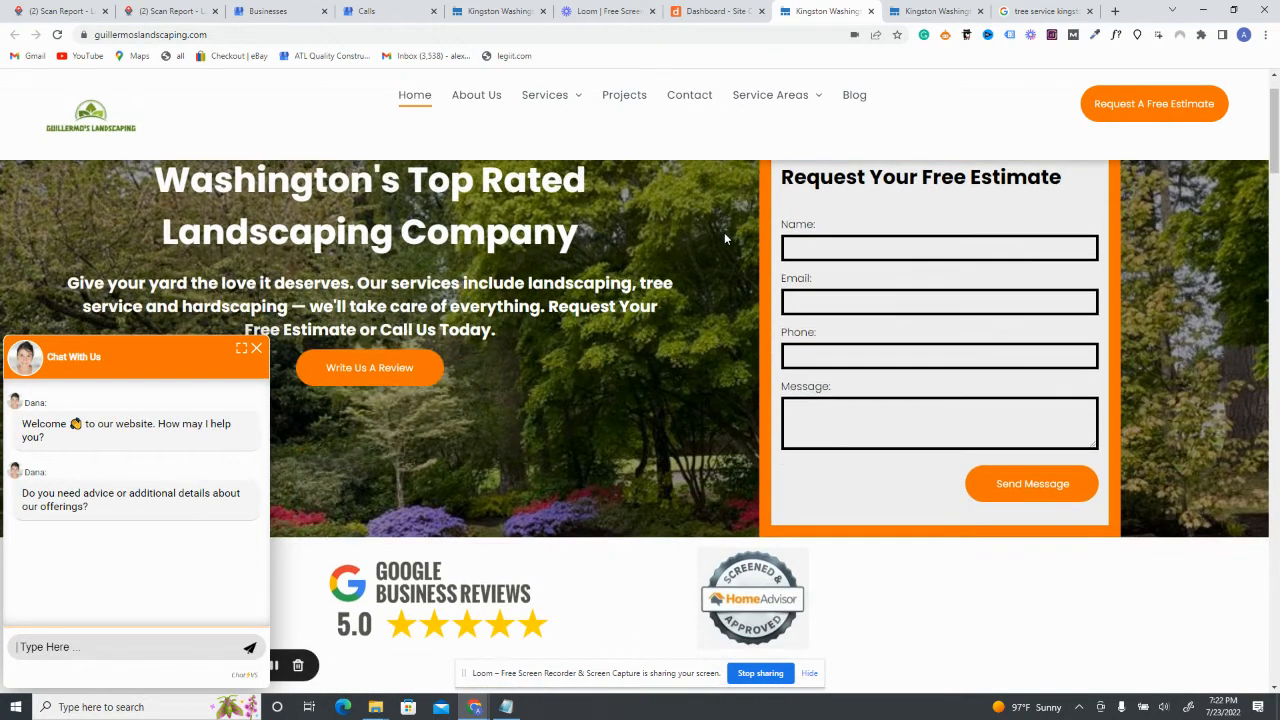
{"action": "scroll", "coordinate": [724, 233], "scroll_direction": "up", "scroll_amount": 1}
{"action": "scroll", "coordinate": [712, 225], "scroll_direction": "down", "scroll_amount": 1}
{"action": "left_click", "coordinate": [257, 348]}
{"action": "scroll", "coordinate": [205, 221], "scroll_direction": "up", "scroll_amount": 1}
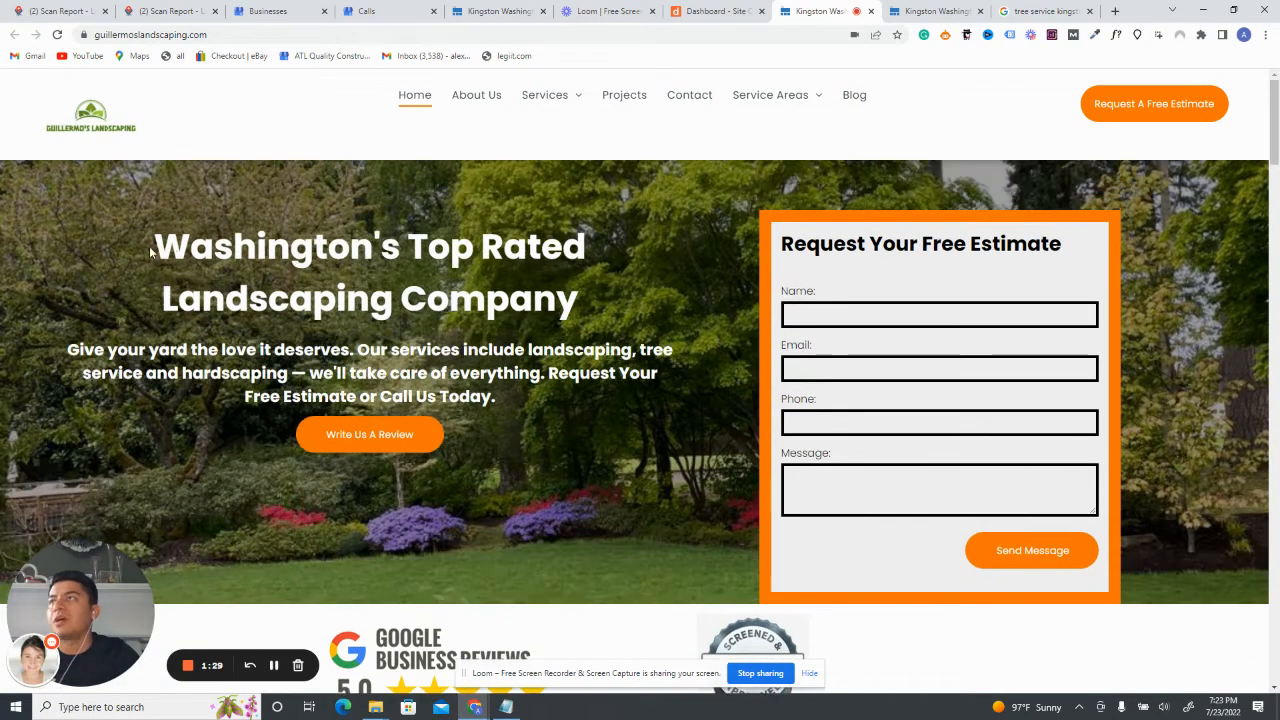
Highlight the home page headings "Washington's Top Rated Landscaping Company" and "Serving Kingston WA and The Surrounding Areas"
{"action": "left_click_drag", "start_coordinate": [152, 248], "coordinate": [640, 311]}
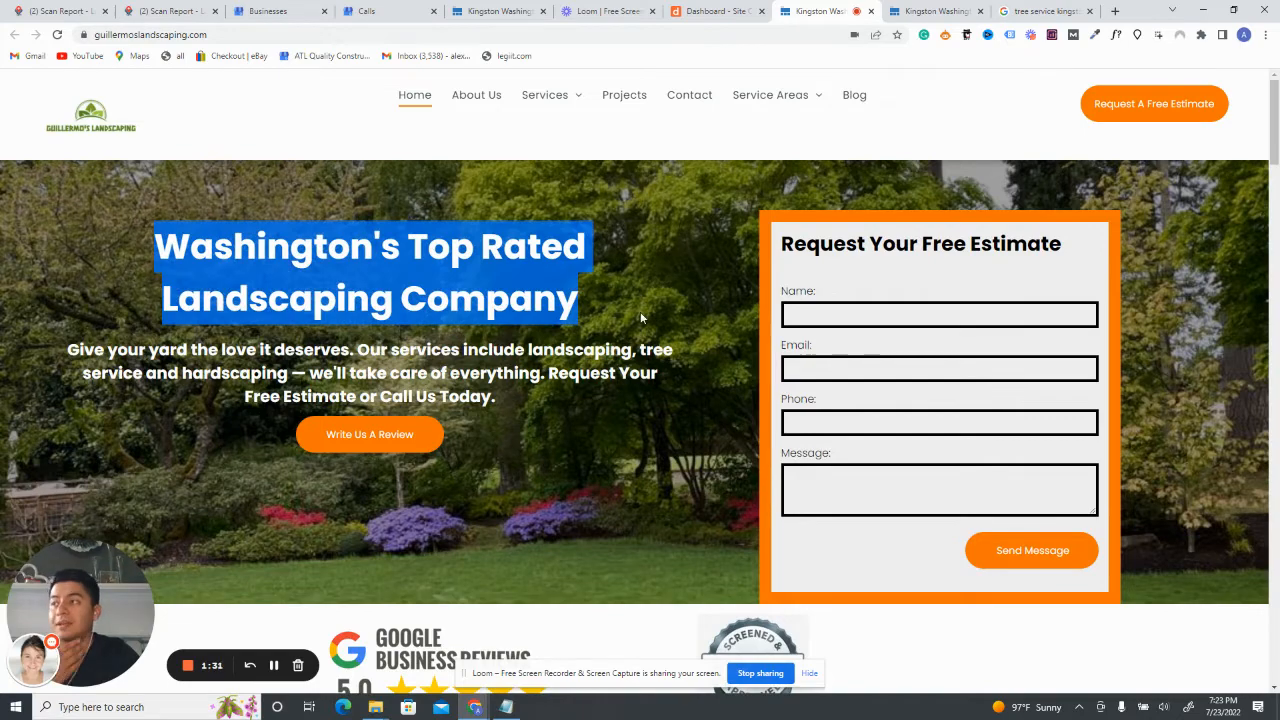
{"action": "scroll", "coordinate": [640, 311], "scroll_direction": "down", "scroll_amount": 5}
{"action": "scroll", "coordinate": [645, 315], "scroll_direction": "down", "scroll_amount": 10}
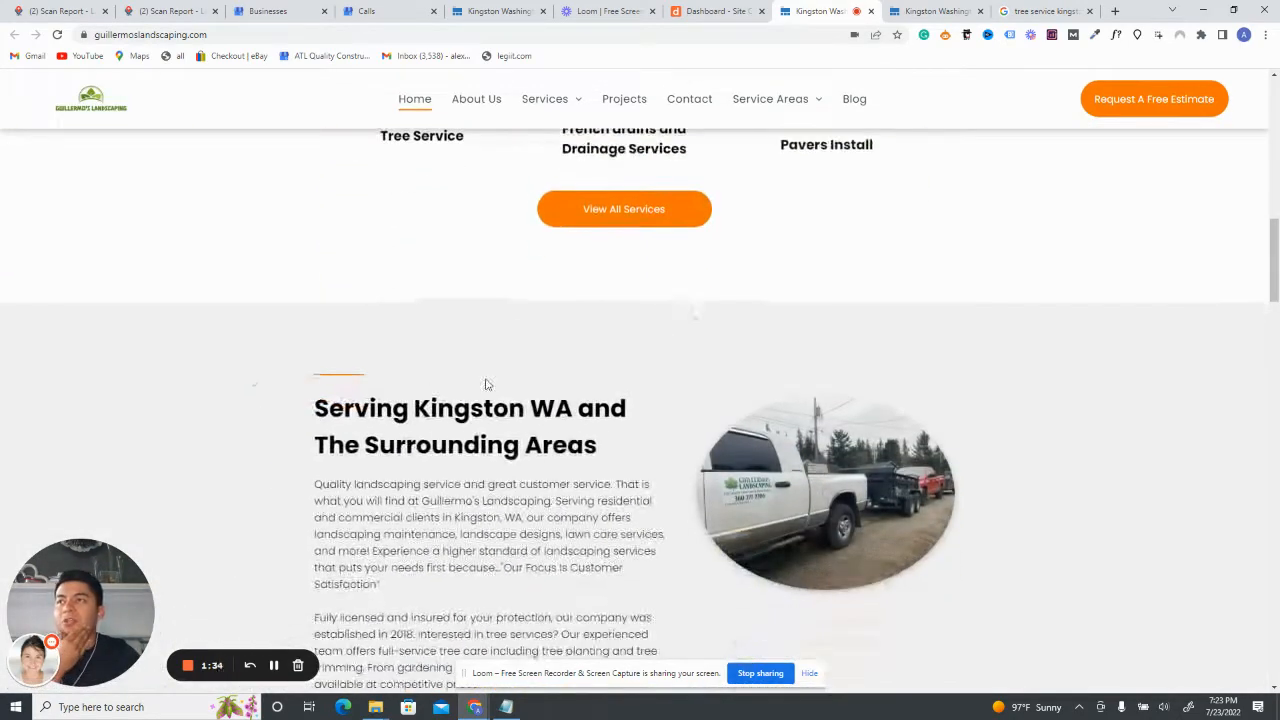
{"action": "left_click_drag", "start_coordinate": [316, 402], "coordinate": [619, 456]}
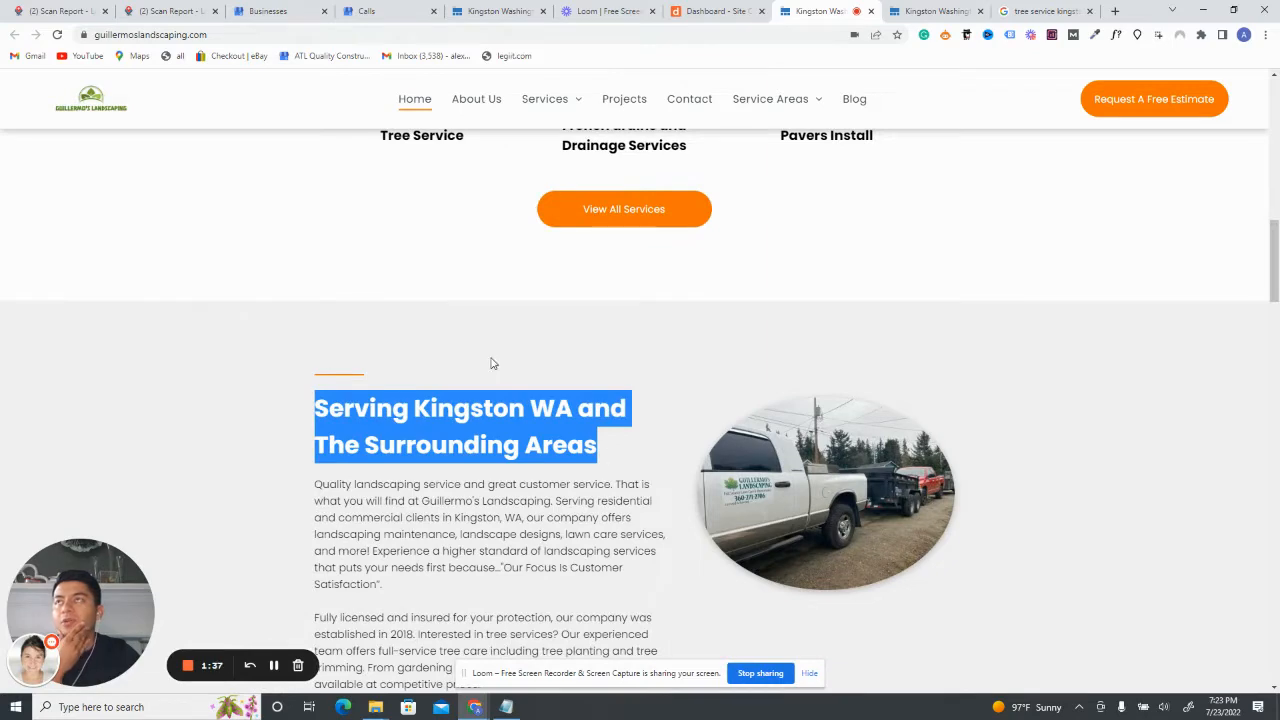
{"action": "scroll", "coordinate": [491, 363], "scroll_direction": "up", "scroll_amount": 15}
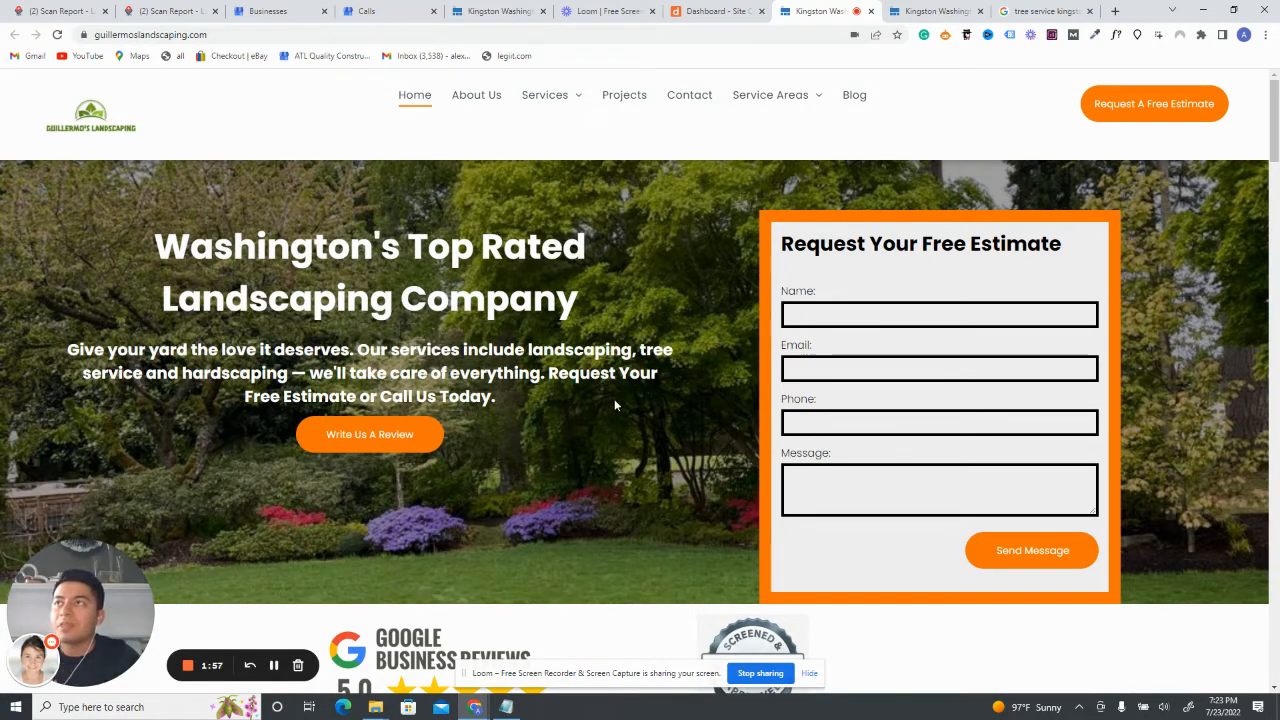
Review the home page from its highlighted main heading down through the body text and testimonials to the embedded business map
{"action": "scroll", "coordinate": [600, 405], "scroll_direction": "down", "scroll_amount": 3}
{"action": "scroll", "coordinate": [600, 405], "scroll_direction": "up", "scroll_amount": 3}
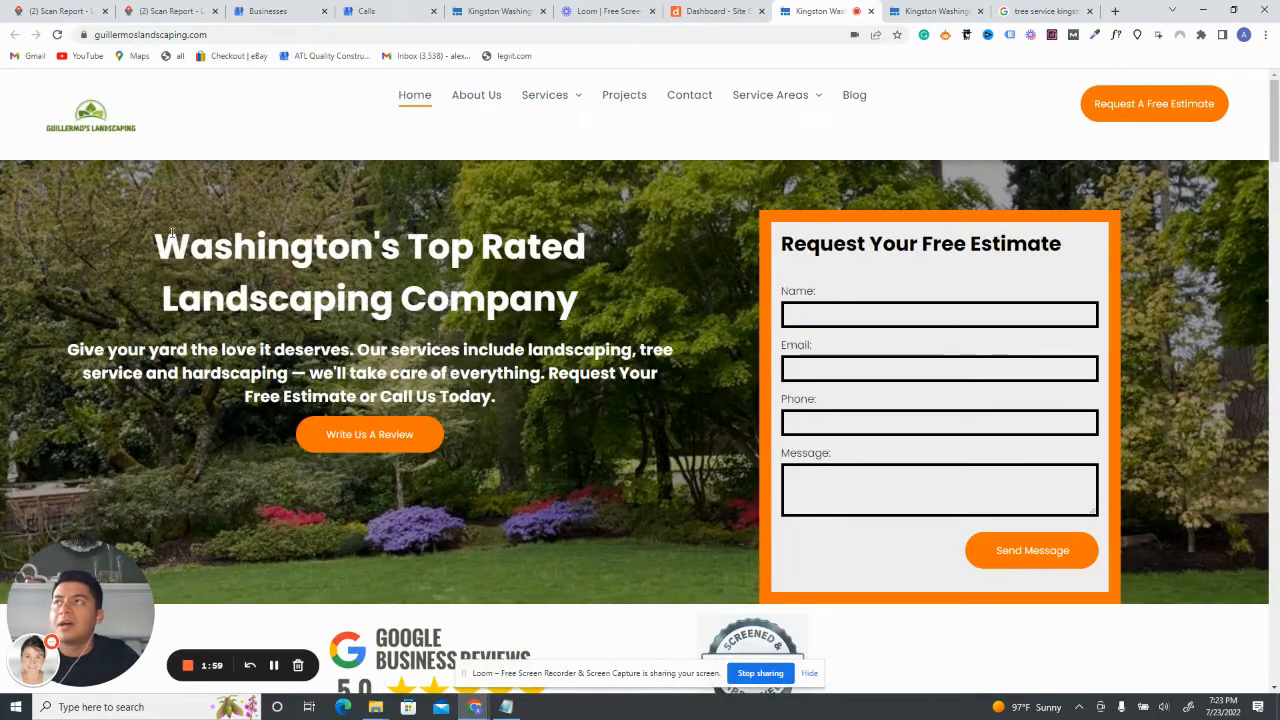
{"action": "left_click_drag", "start_coordinate": [158, 235], "coordinate": [585, 310]}
{"action": "scroll", "coordinate": [696, 300], "scroll_direction": "down", "scroll_amount": 6}
{"action": "scroll", "coordinate": [700, 310], "scroll_direction": "down", "scroll_amount": 15}
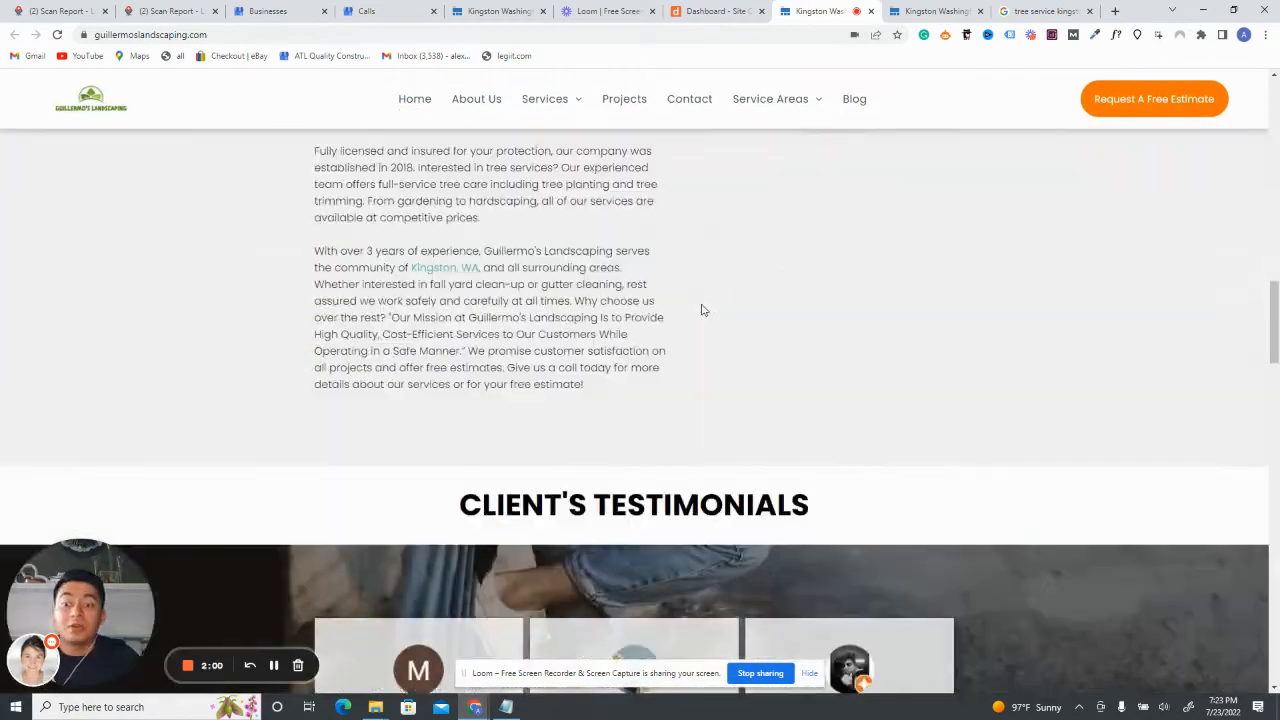
{"action": "scroll", "coordinate": [703, 316], "scroll_direction": "down", "scroll_amount": 3}
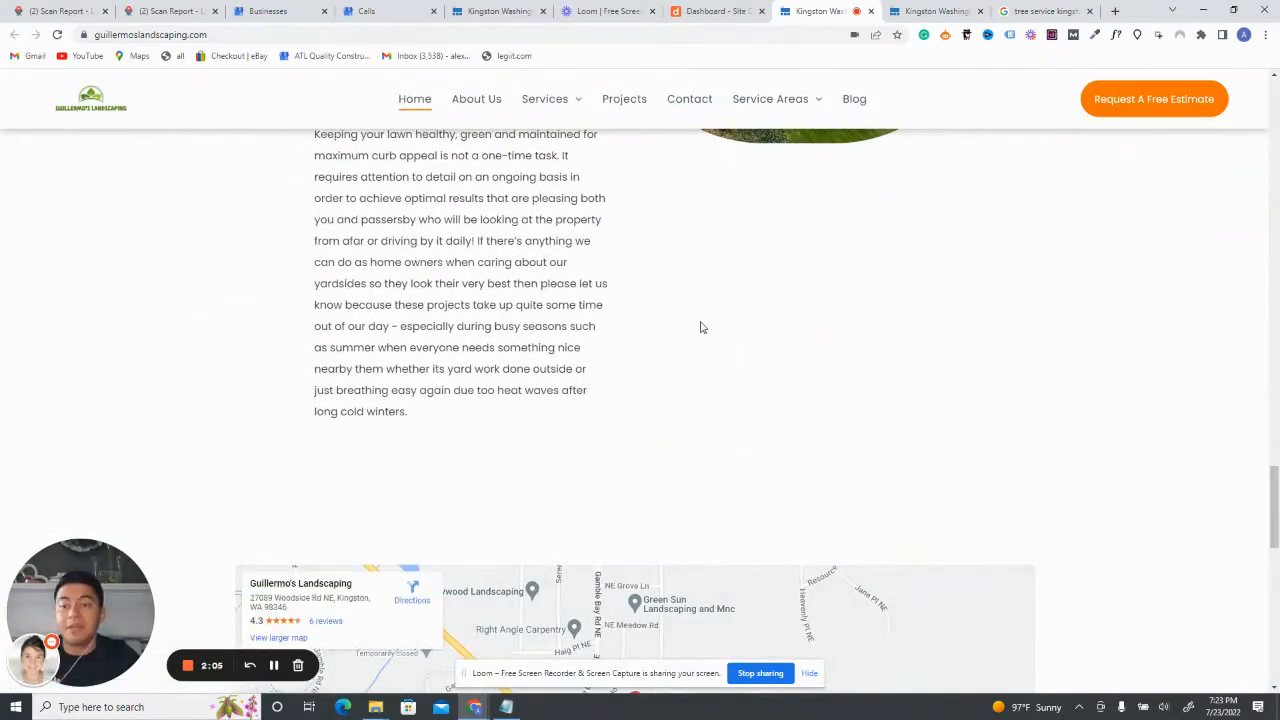
{"action": "scroll", "coordinate": [700, 325], "scroll_direction": "down", "scroll_amount": 4}
{"action": "scroll", "coordinate": [758, 307], "scroll_direction": "up", "scroll_amount": 1}
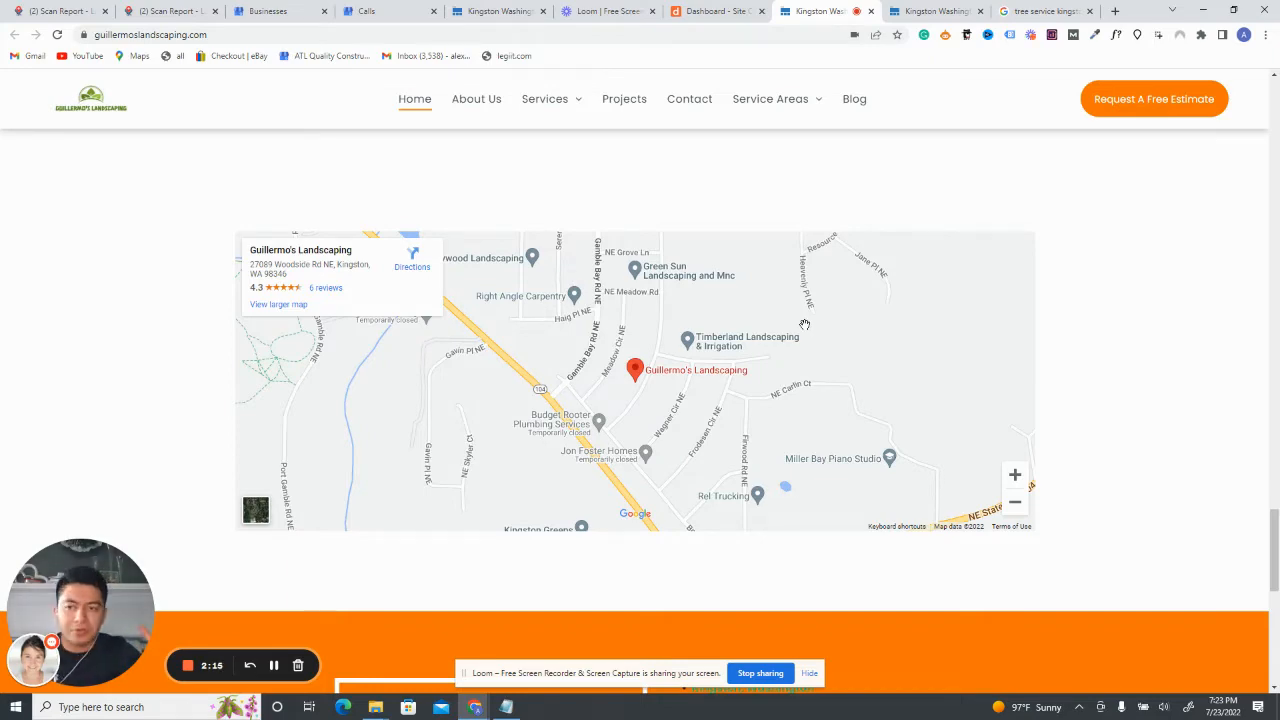
{"action": "scroll", "coordinate": [811, 316], "scroll_direction": "up", "scroll_amount": 15}
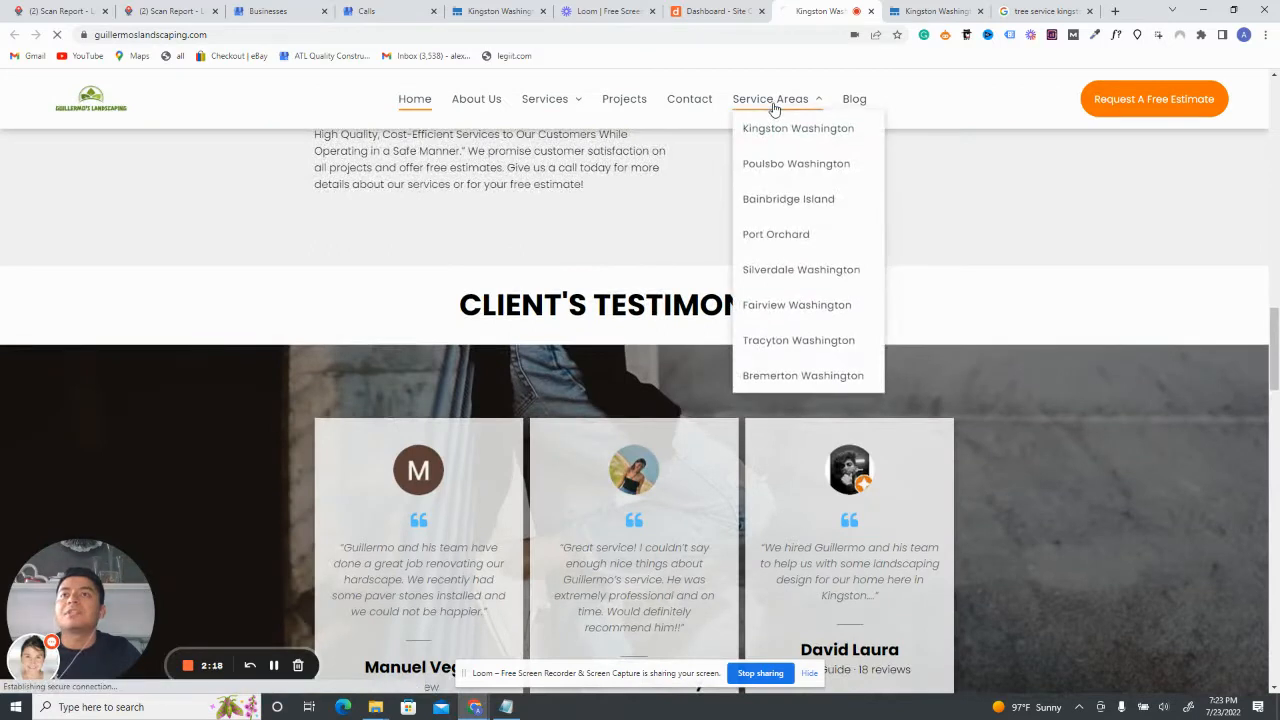
Open the Service Areas page and look over its list of locations and the services section
{"action": "left_click", "coordinate": [772, 100]}
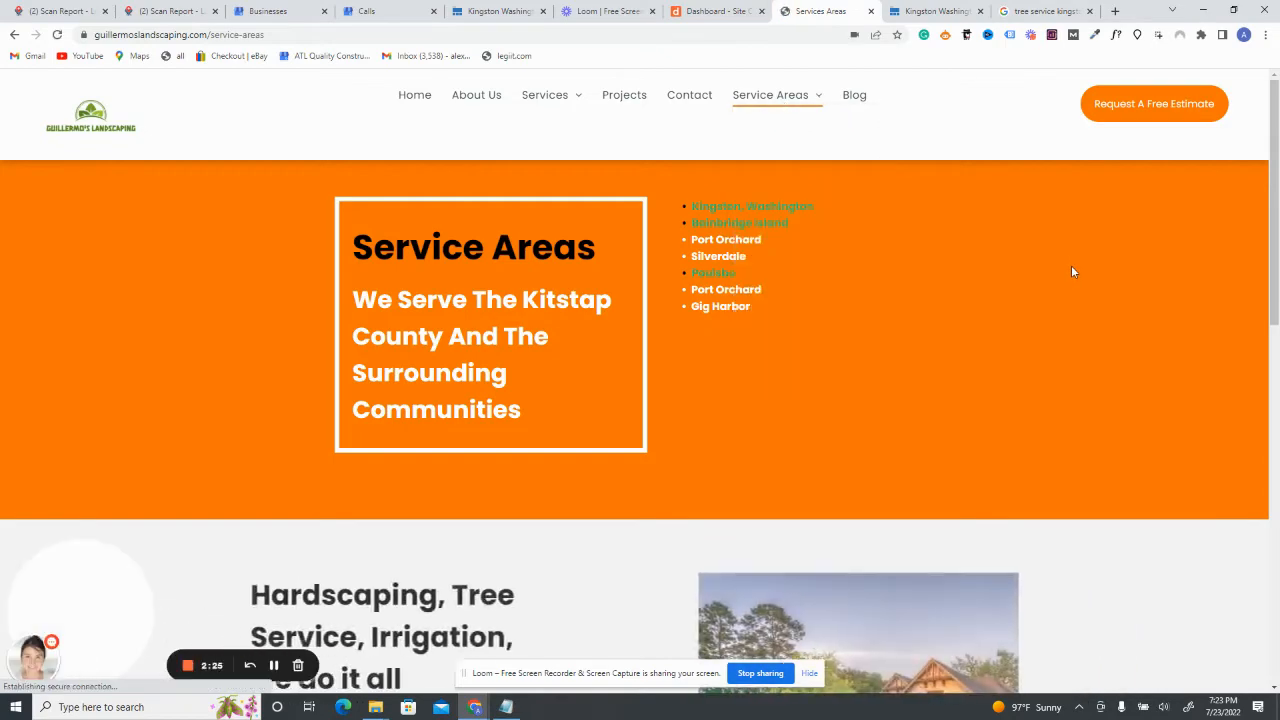
{"action": "scroll", "coordinate": [1070, 268], "scroll_direction": "down", "scroll_amount": 3}
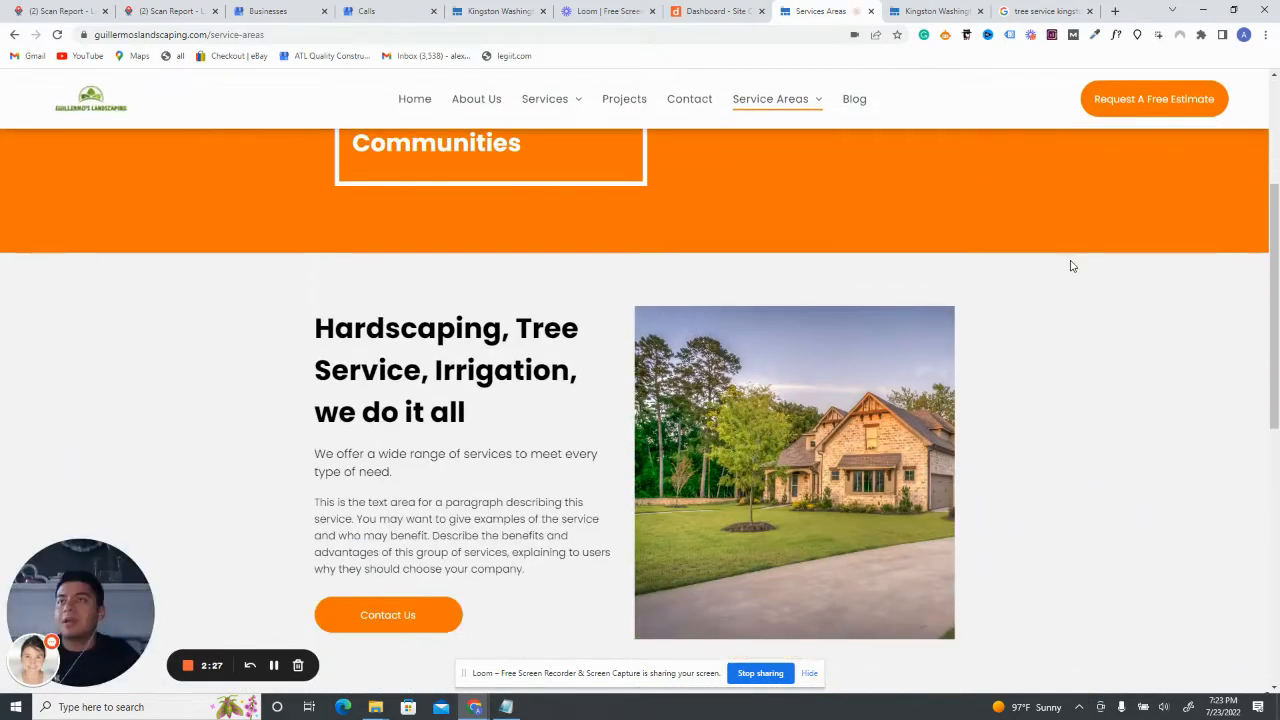
{"action": "scroll", "coordinate": [1069, 266], "scroll_direction": "up", "scroll_amount": 3}
Open the Kingston Washington service area page and highlight its Neighborhoods heading together with the list of neighborhood names
{"action": "mouse_move", "coordinate": [771, 110]}
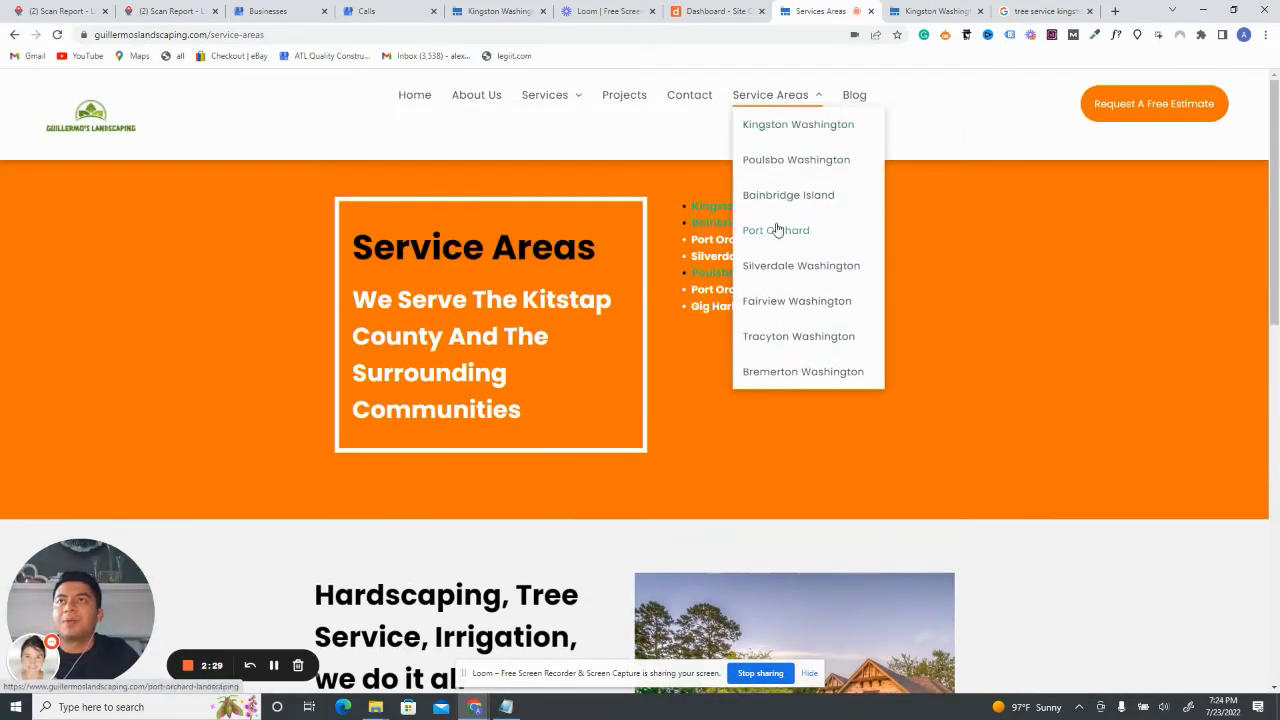
{"action": "left_click", "coordinate": [777, 131]}
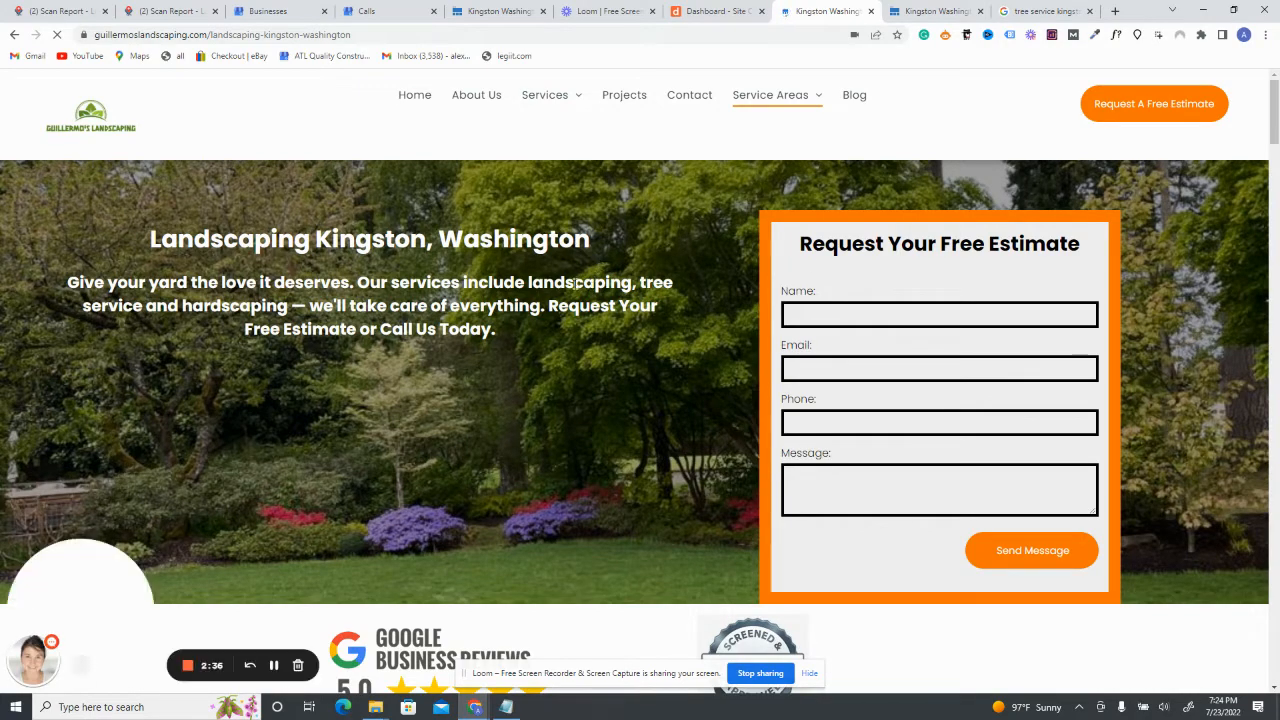
{"action": "scroll", "coordinate": [570, 270], "scroll_direction": "down", "scroll_amount": 3}
{"action": "scroll", "coordinate": [570, 250], "scroll_direction": "down", "scroll_amount": 6}
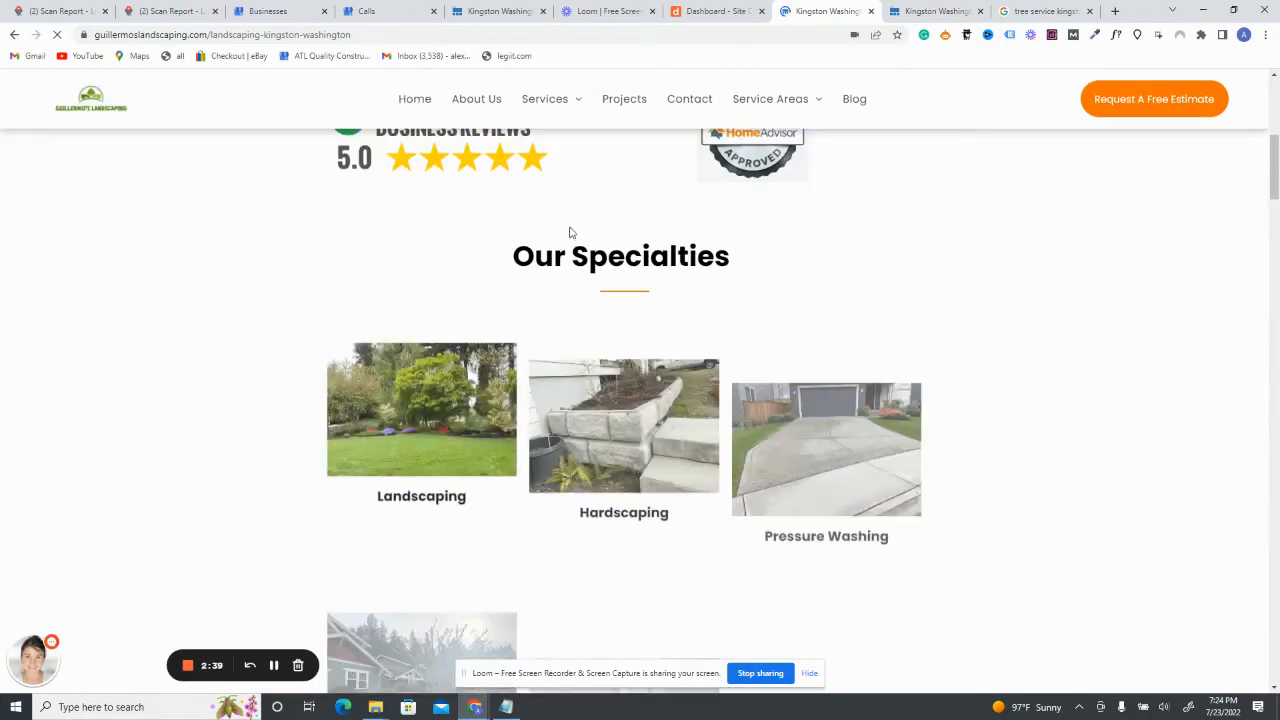
{"action": "scroll", "coordinate": [587, 230], "scroll_direction": "down", "scroll_amount": 3}
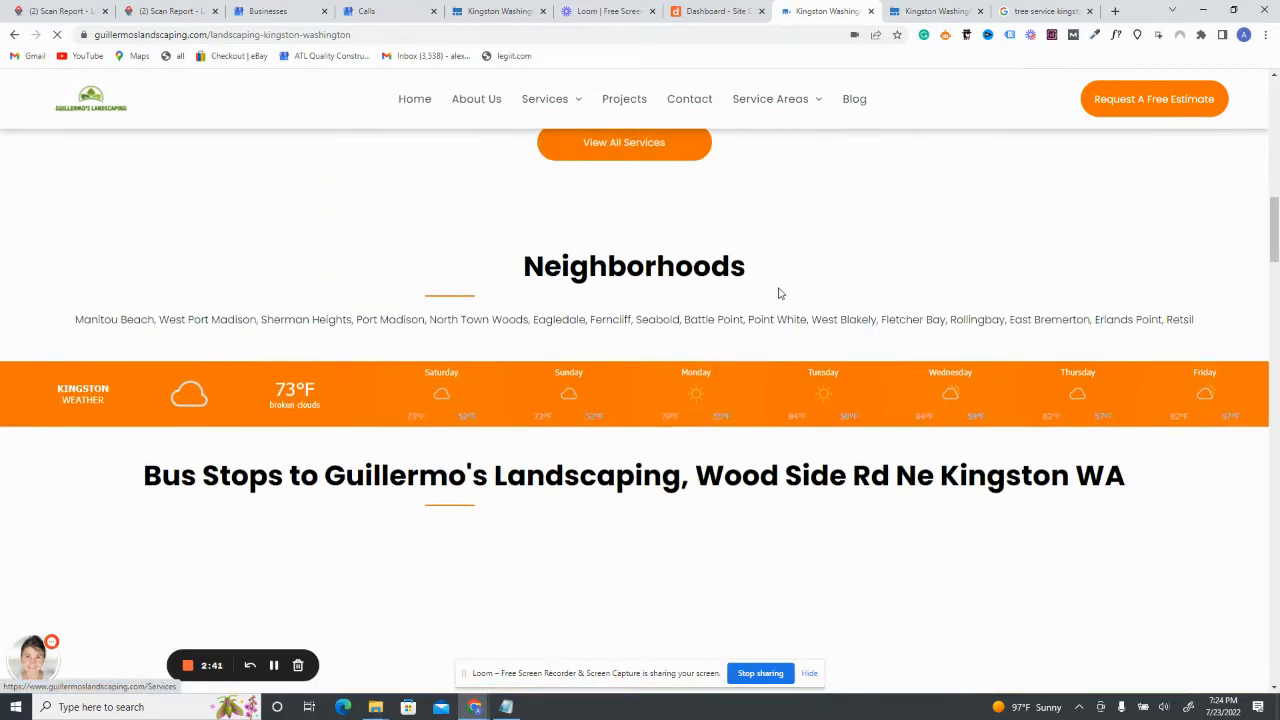
{"action": "scroll", "coordinate": [777, 291], "scroll_direction": "up", "scroll_amount": 1}
{"action": "left_click_drag", "start_coordinate": [525, 333], "coordinate": [1203, 401]}
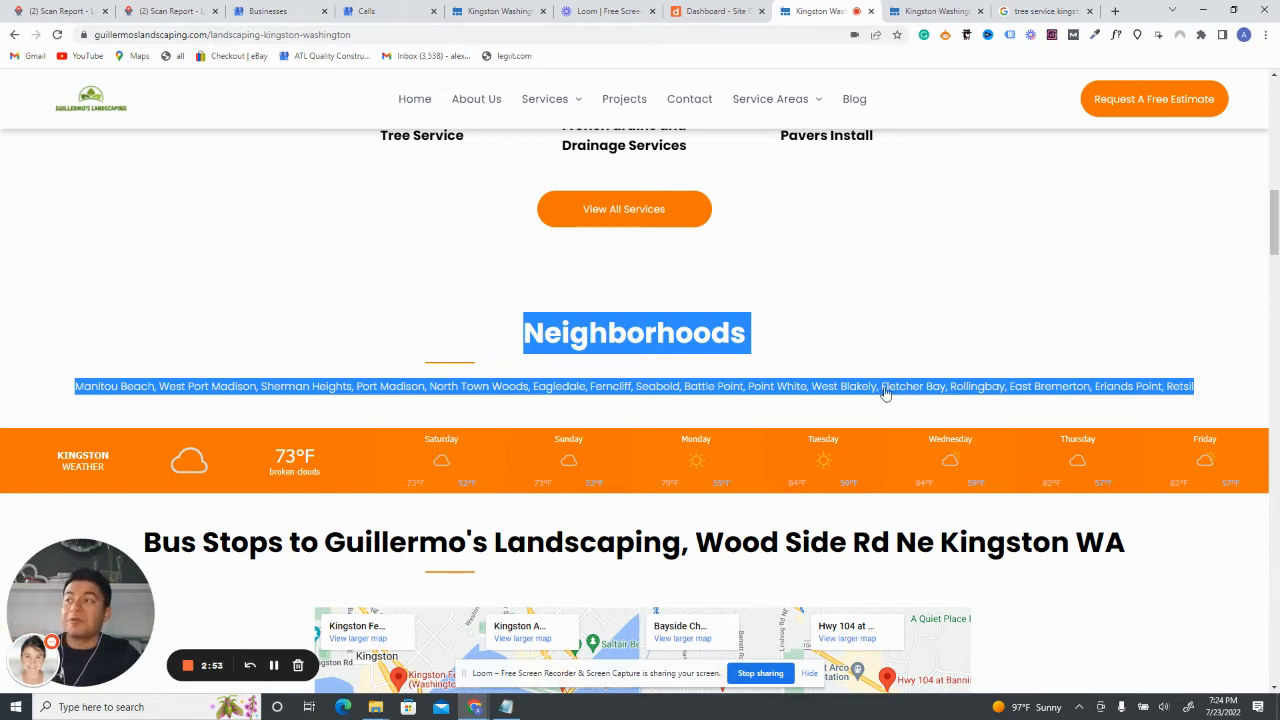
Highlight the bus stops heading on the Kingston page and examine the embedded maps and weather strip around it
{"action": "scroll", "coordinate": [886, 394], "scroll_direction": "down", "scroll_amount": 2}
{"action": "scroll", "coordinate": [897, 383], "scroll_direction": "down", "scroll_amount": 1}
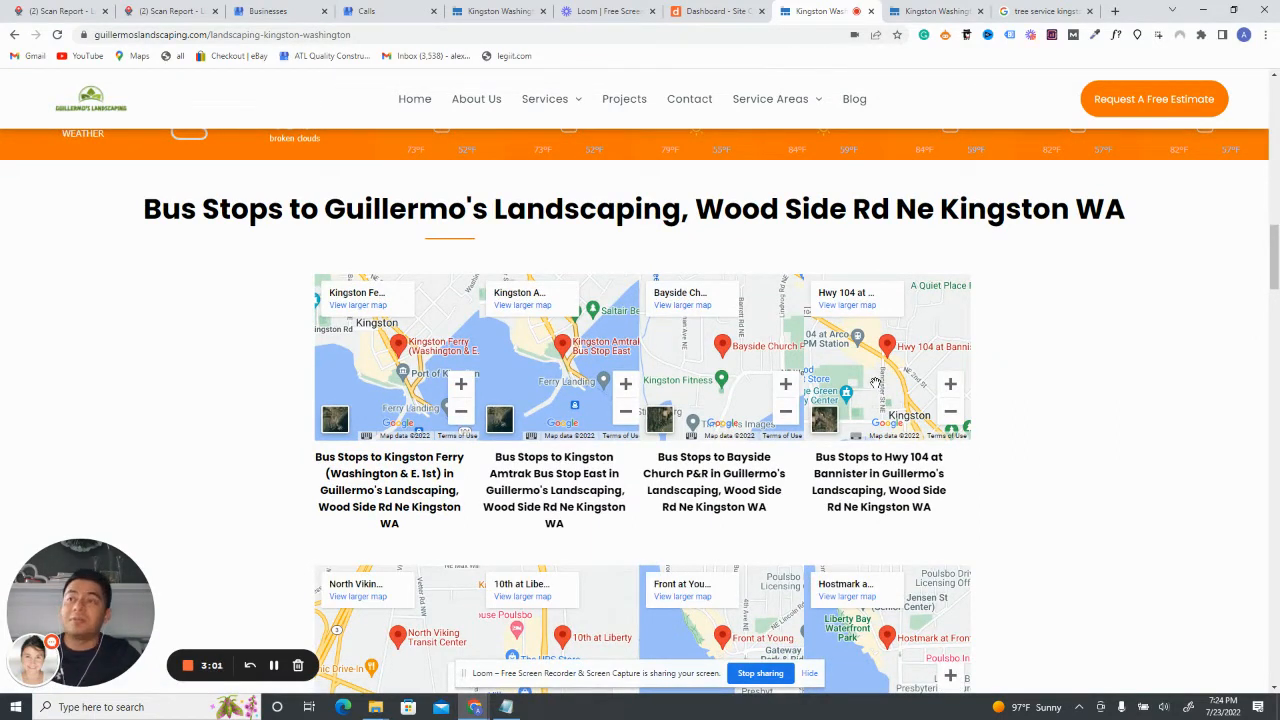
{"action": "left_click_drag", "start_coordinate": [150, 210], "coordinate": [1118, 228]}
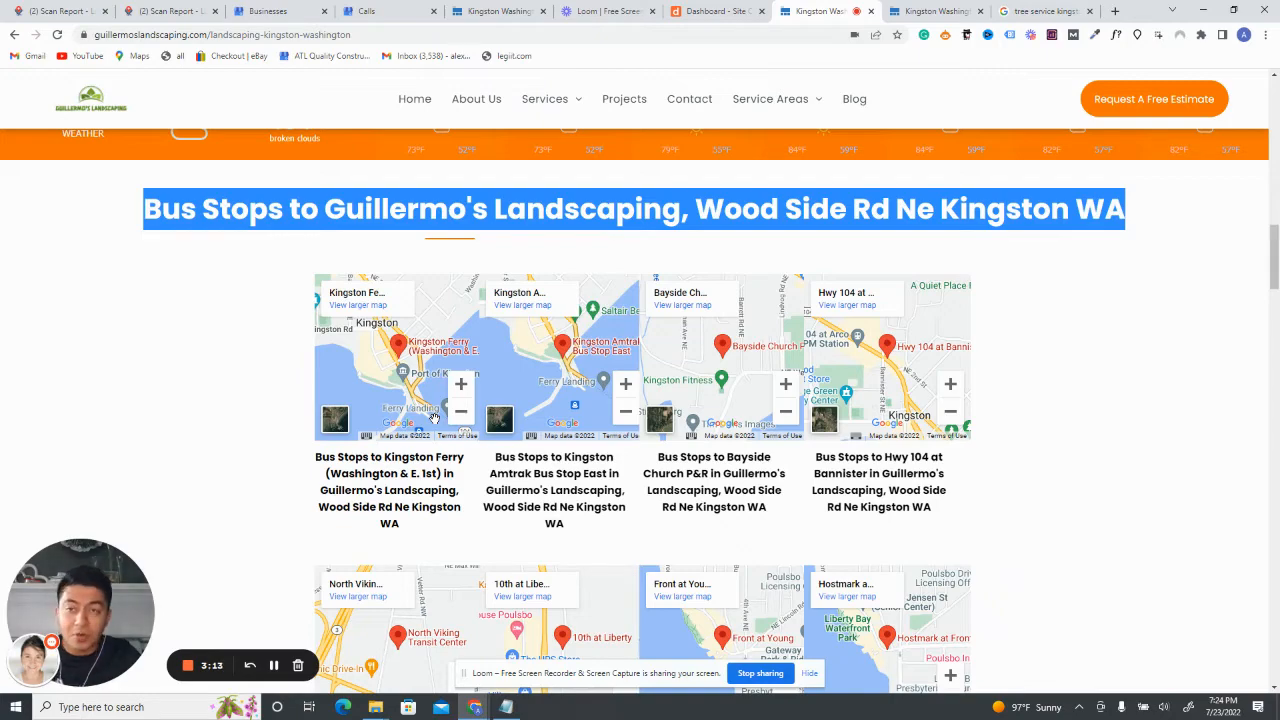
{"action": "scroll", "coordinate": [433, 418], "scroll_direction": "down", "scroll_amount": 1}
{"action": "scroll", "coordinate": [600, 420], "scroll_direction": "up", "scroll_amount": 2}
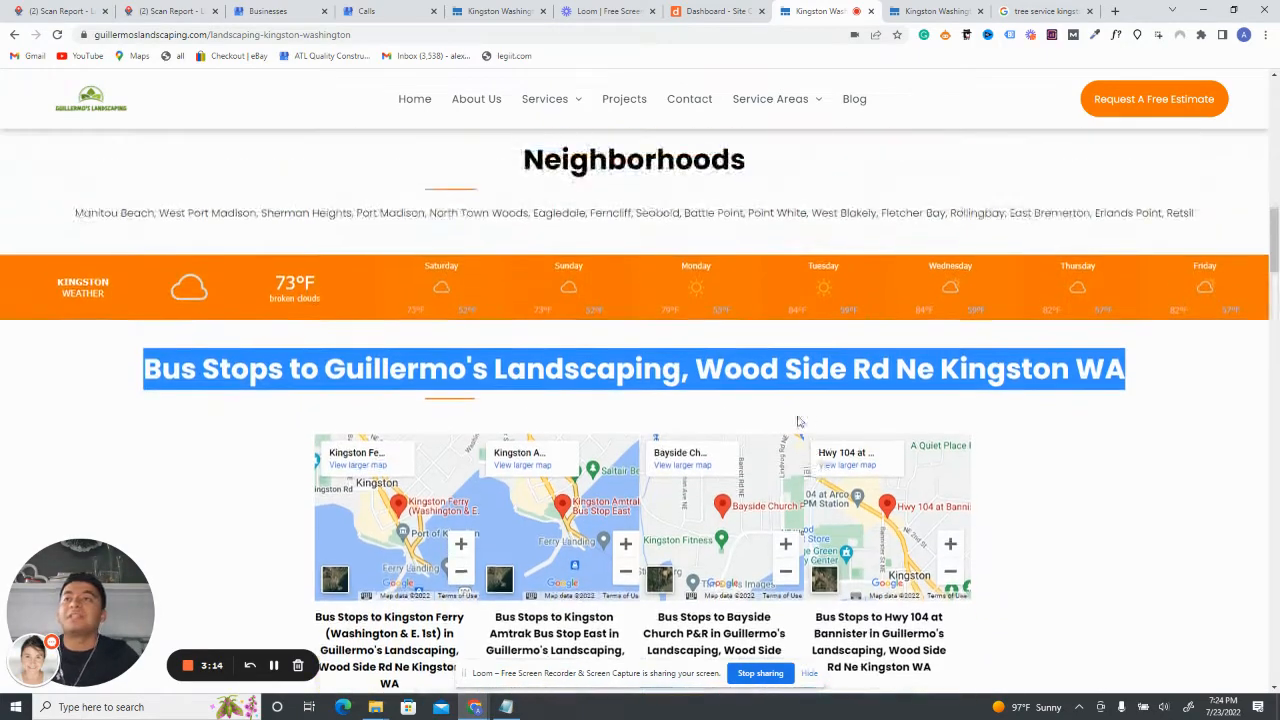
{"action": "scroll", "coordinate": [762, 422], "scroll_direction": "up", "scroll_amount": 2}
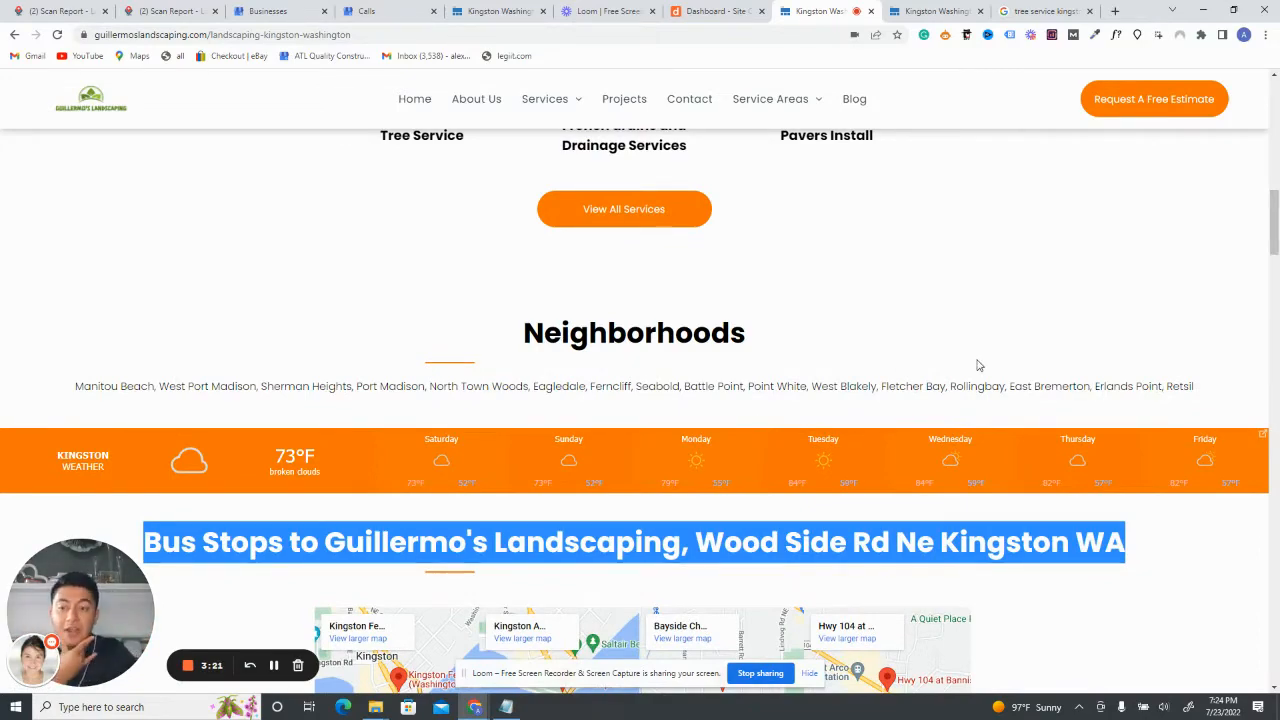
Review the remaining bus stop maps and the Top Sights section, and open the A Quiet Place Park link in Google Maps
{"action": "scroll", "coordinate": [968, 365], "scroll_direction": "down", "scroll_amount": 6}
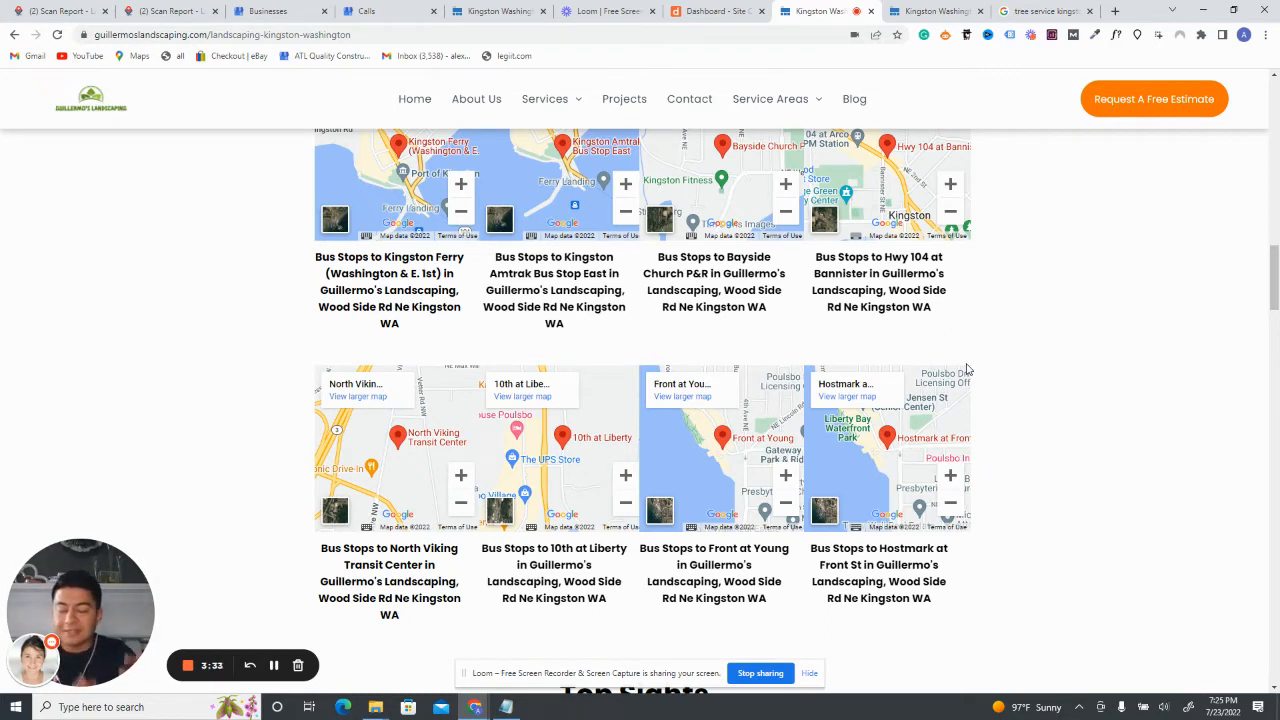
{"action": "scroll", "coordinate": [1115, 458], "scroll_direction": "down", "scroll_amount": 1}
{"action": "scroll", "coordinate": [1115, 458], "scroll_direction": "down", "scroll_amount": 6}
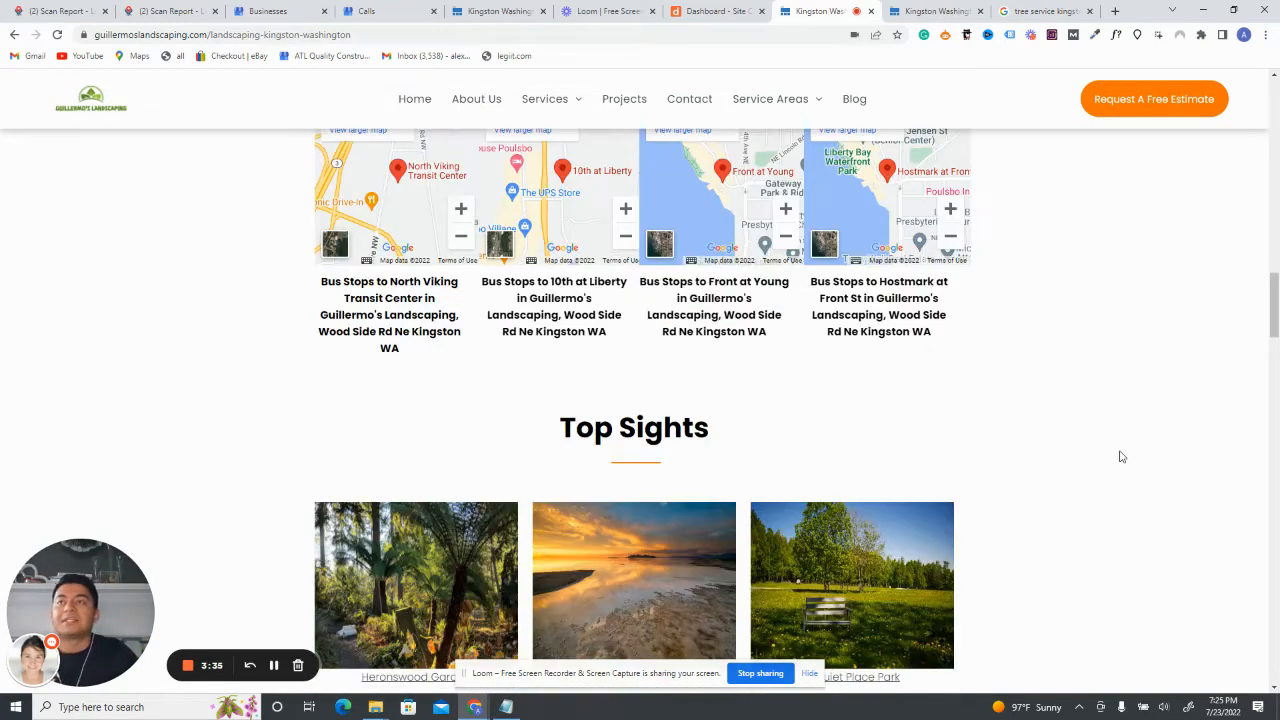
{"action": "scroll", "coordinate": [478, 290], "scroll_direction": "up", "scroll_amount": 1}
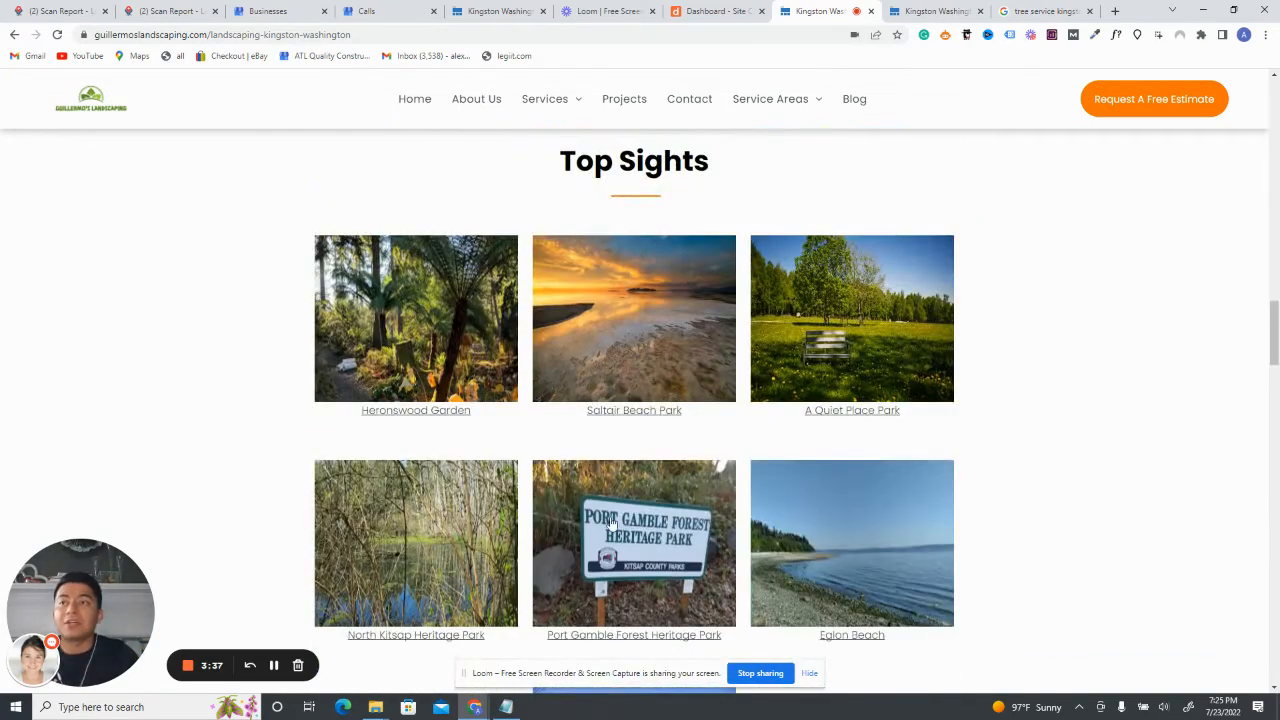
{"action": "left_click", "coordinate": [852, 411]}
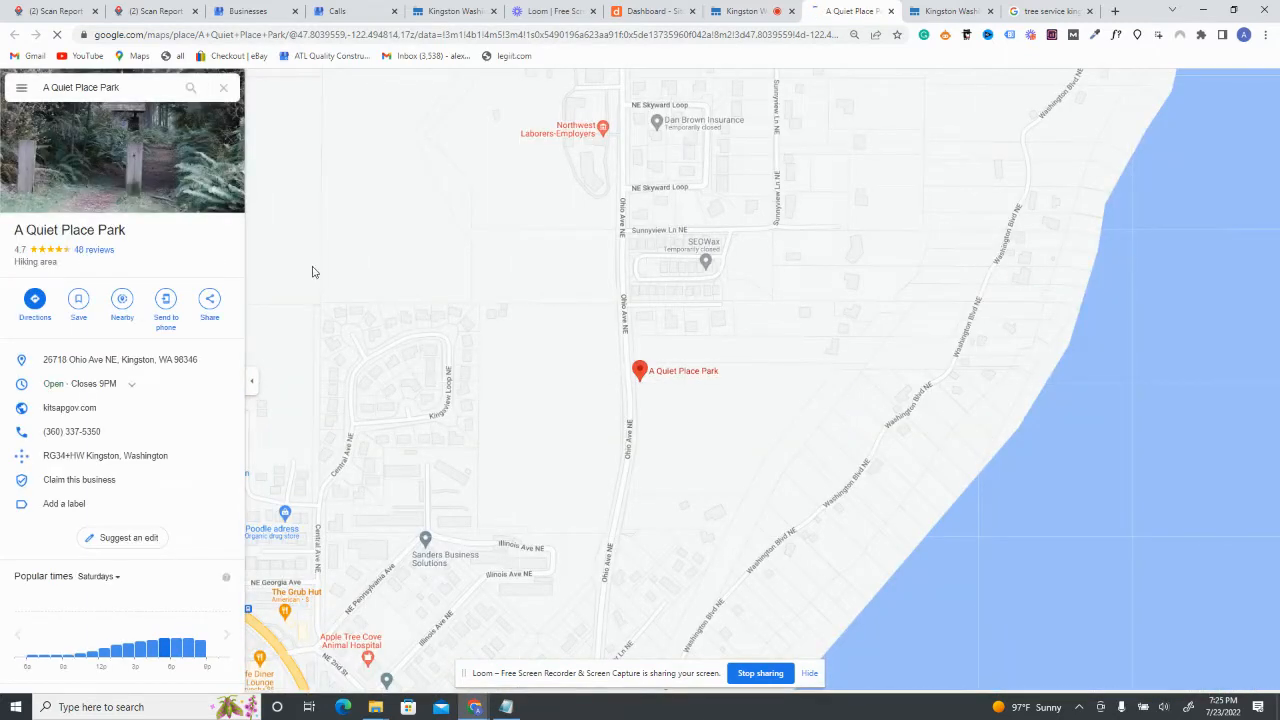
Close the Google Maps page and look over the Kingston page's last sights, embedded map, specialties section and header
{"action": "left_click", "coordinate": [891, 11]}
{"action": "scroll", "coordinate": [920, 426], "scroll_direction": "down", "scroll_amount": 5}
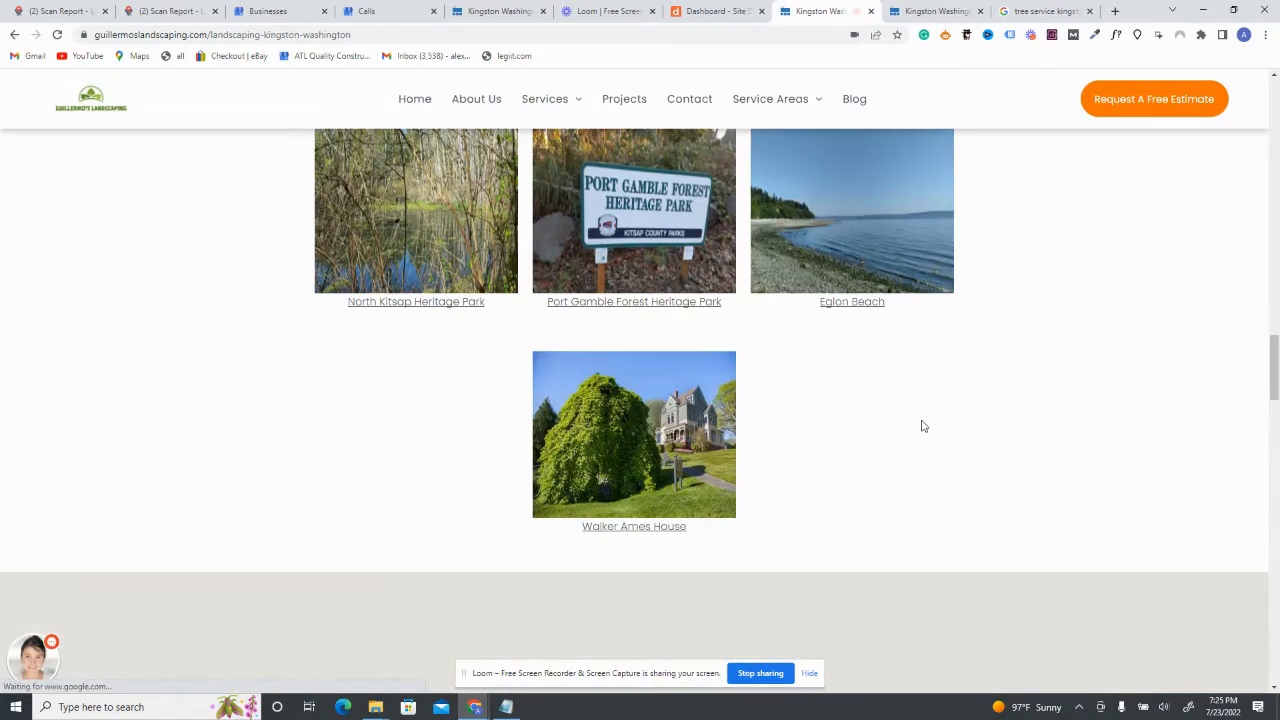
{"action": "scroll", "coordinate": [923, 426], "scroll_direction": "up", "scroll_amount": 1}
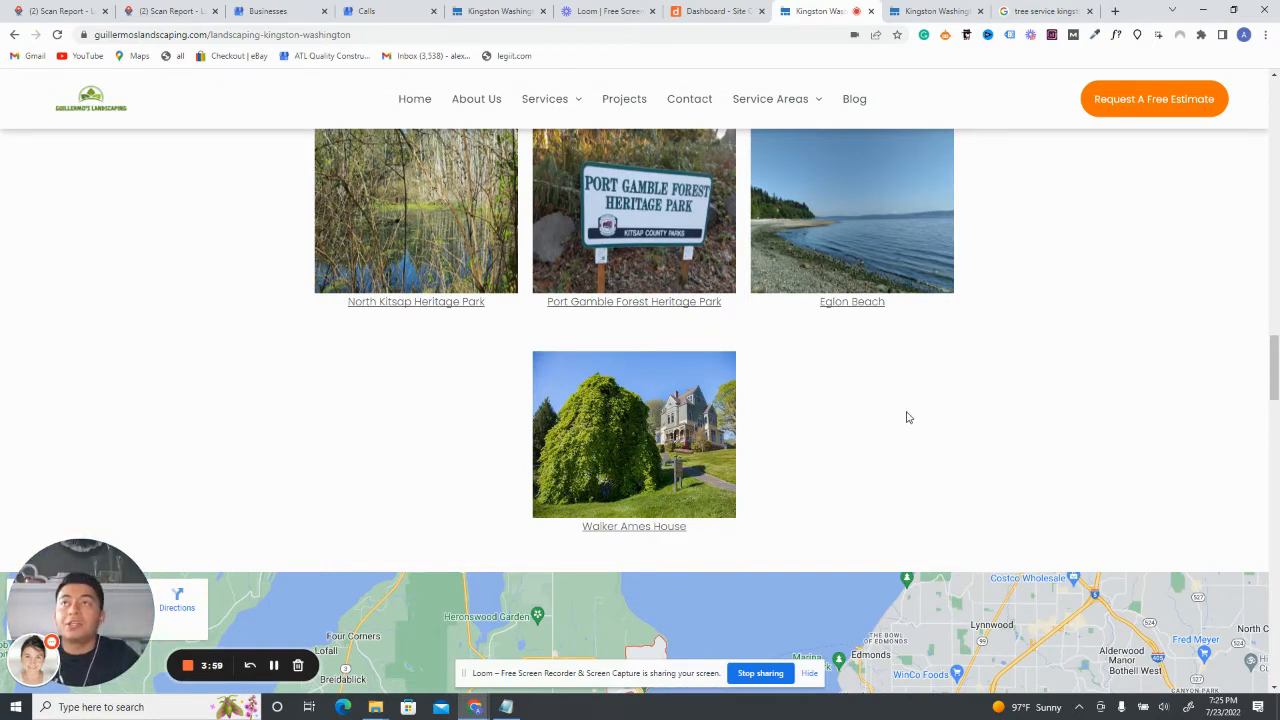
{"action": "scroll", "coordinate": [907, 417], "scroll_direction": "up", "scroll_amount": 20}
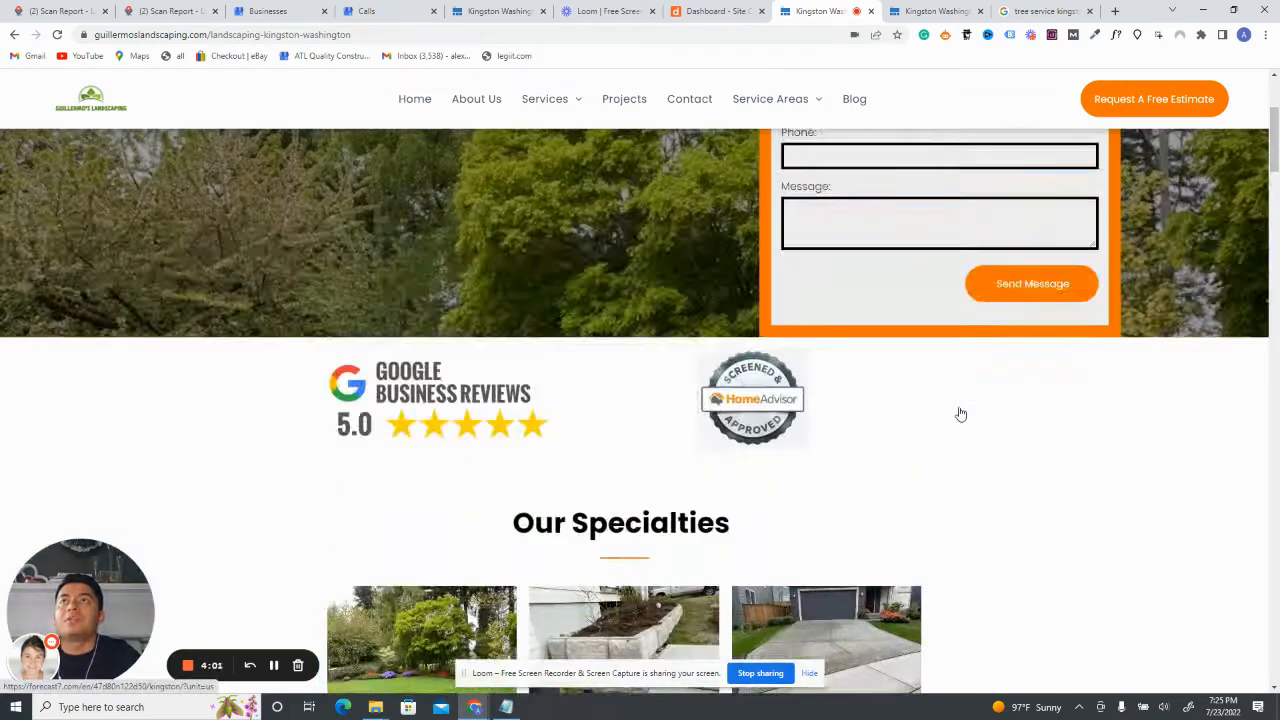
{"action": "scroll", "coordinate": [960, 413], "scroll_direction": "up", "scroll_amount": 3}
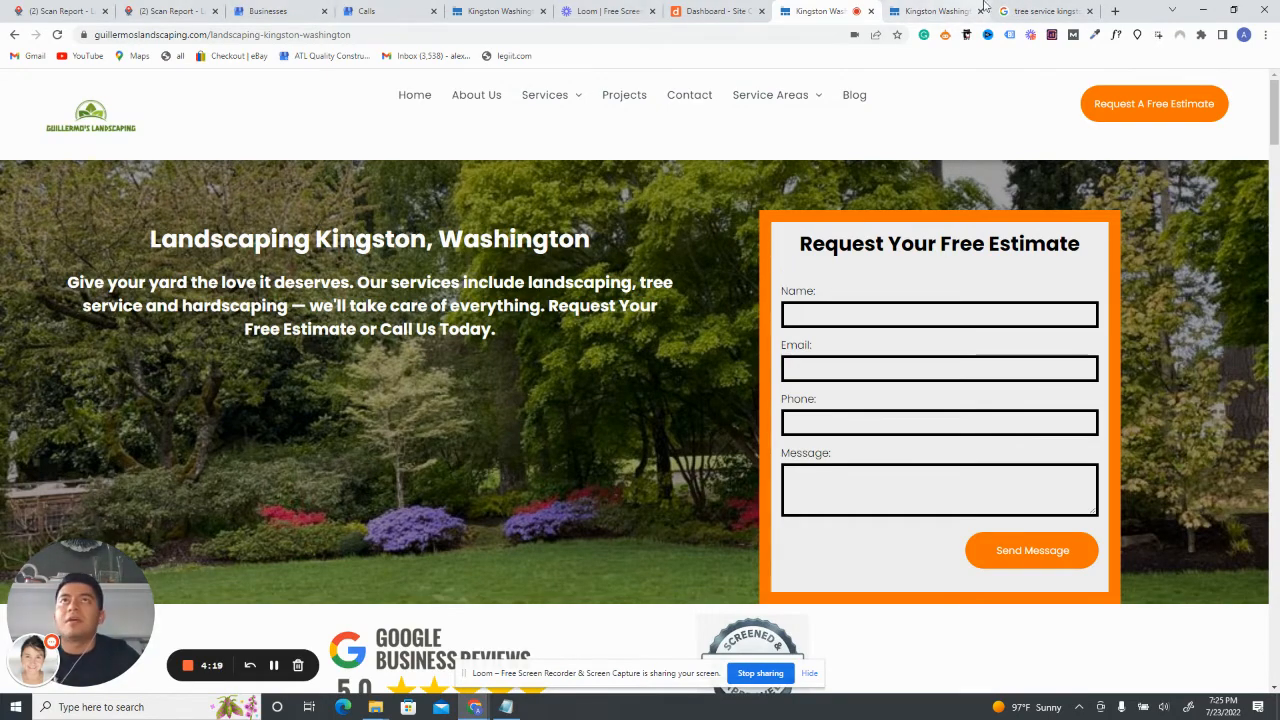
Switch to Google Business Profile Manager and start a new post of the What's New type
{"action": "left_click", "coordinate": [1040, 11]}
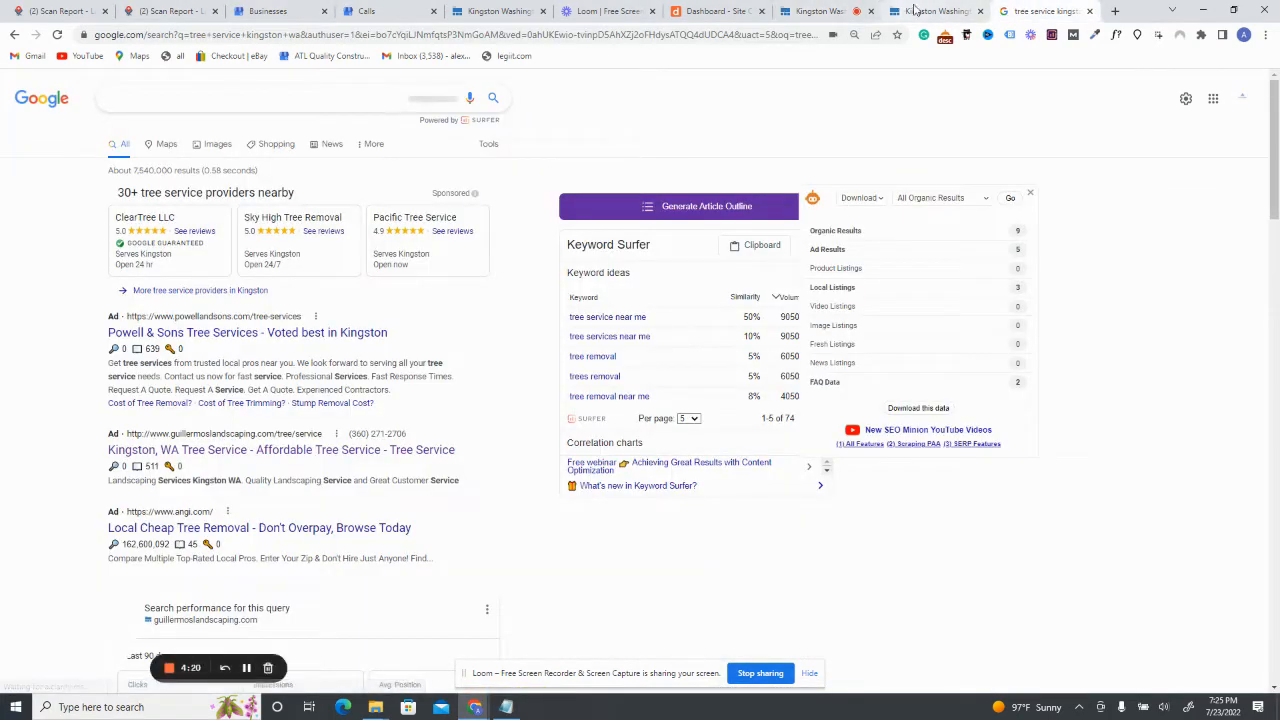
{"action": "left_click", "coordinate": [387, 8]}
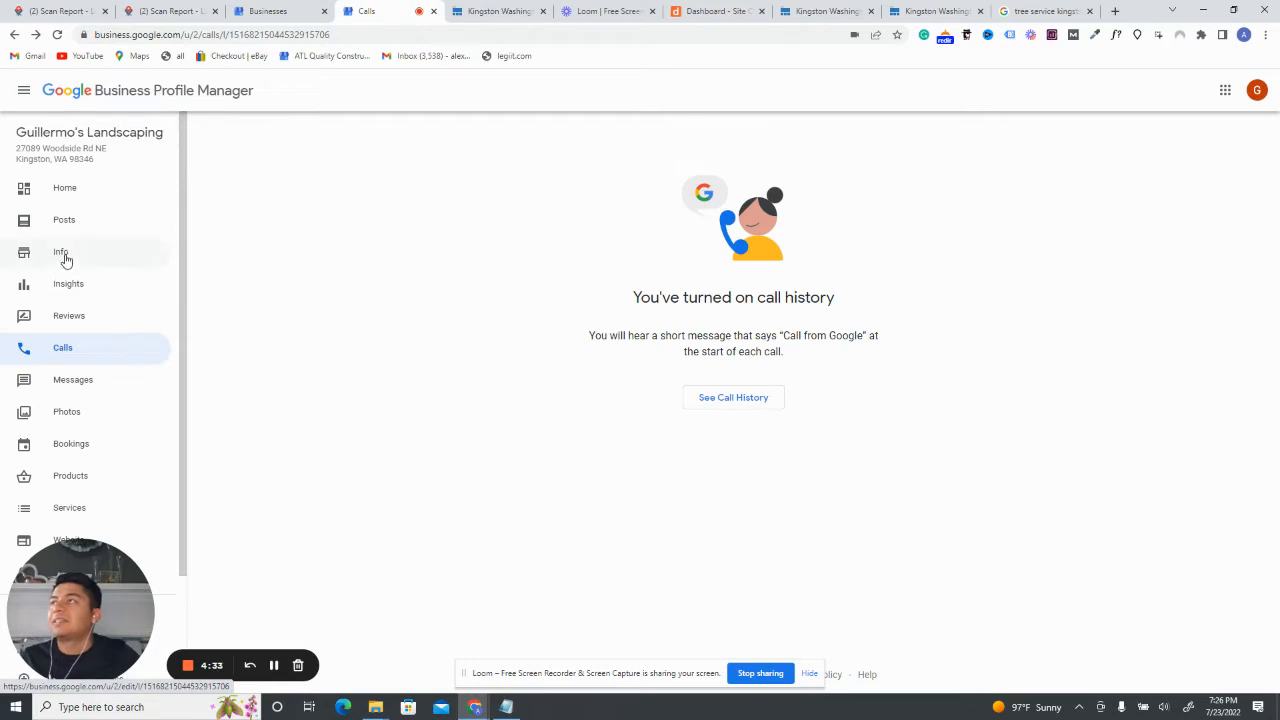
{"action": "left_click", "coordinate": [69, 220]}
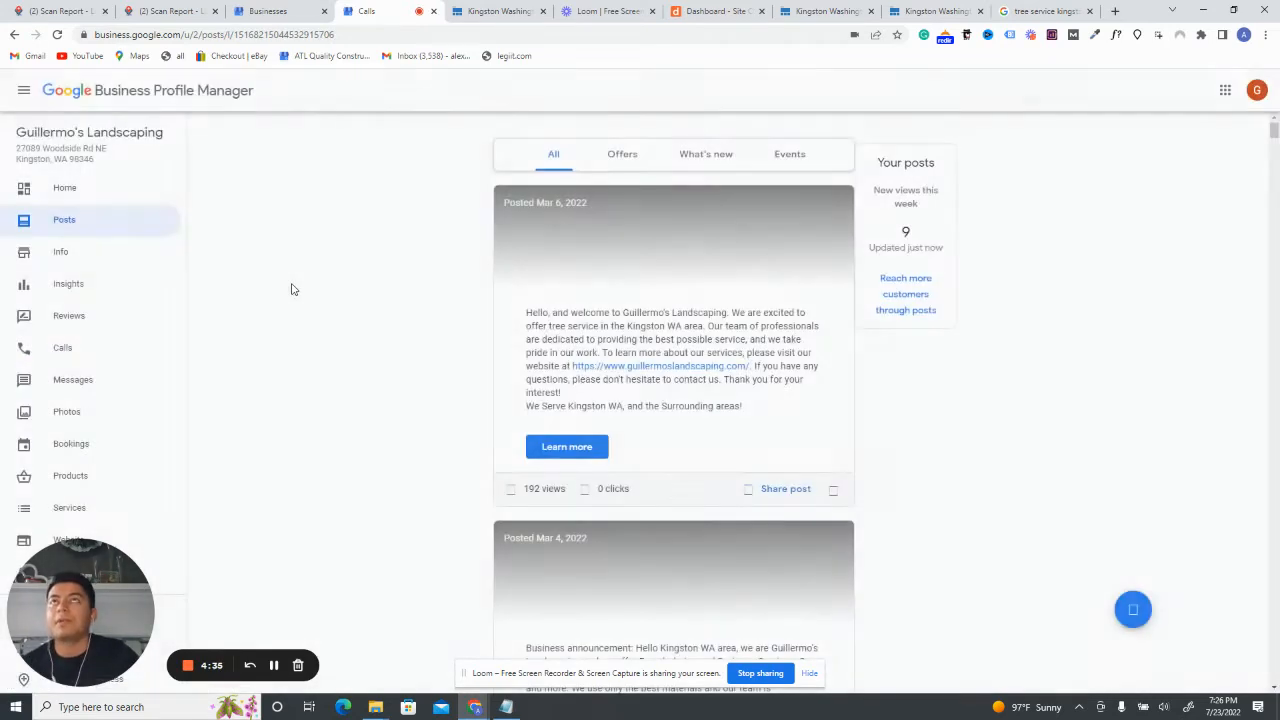
{"action": "left_click", "coordinate": [1134, 610]}
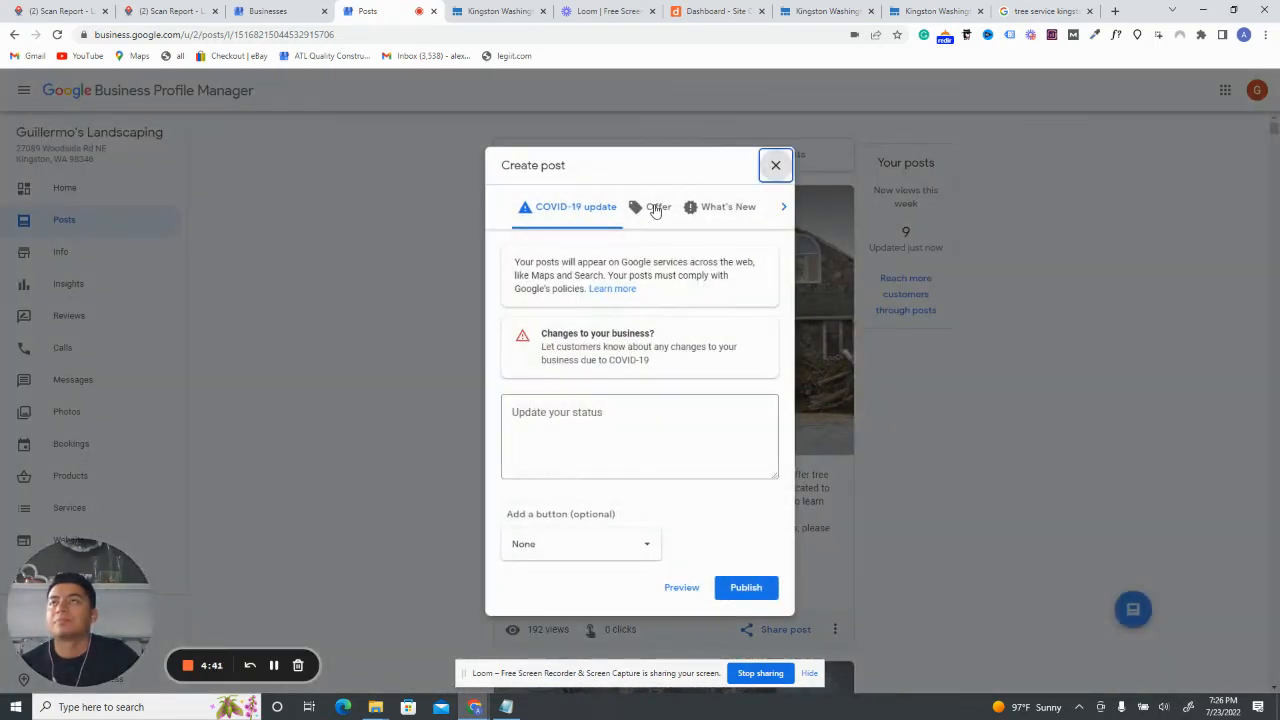
{"action": "left_click", "coordinate": [527, 418]}
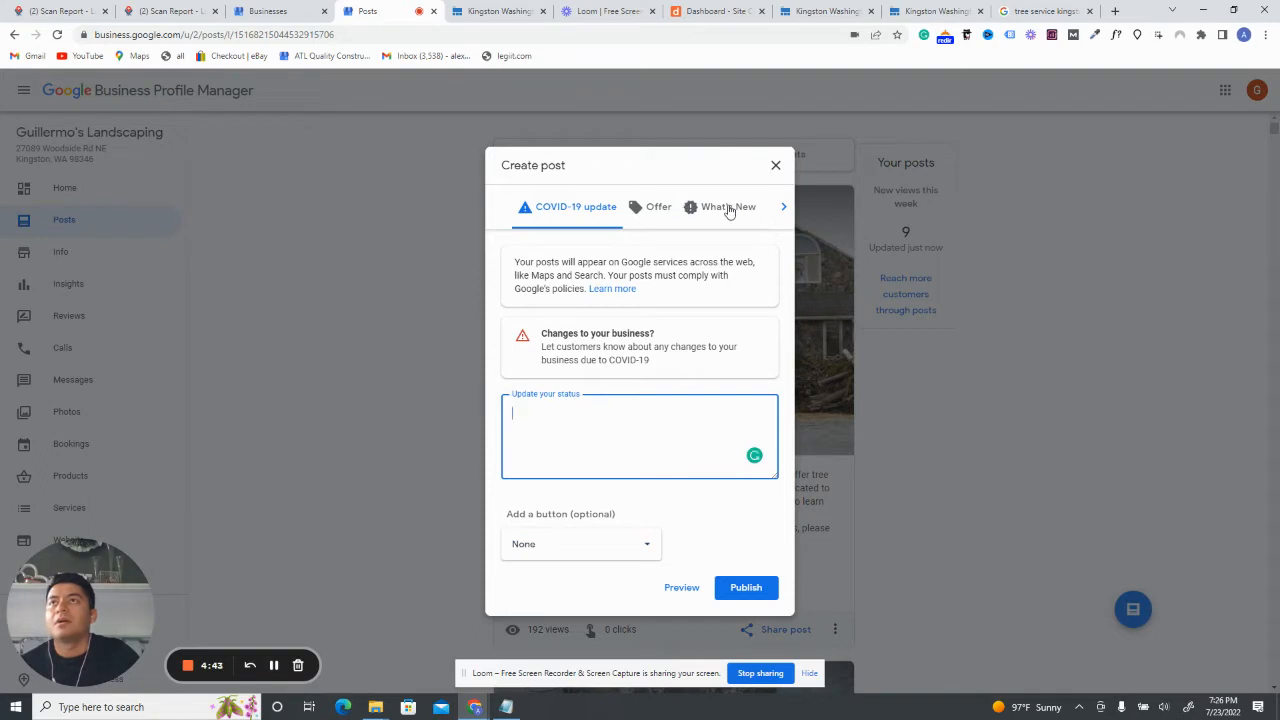
{"action": "left_click", "coordinate": [785, 208]}
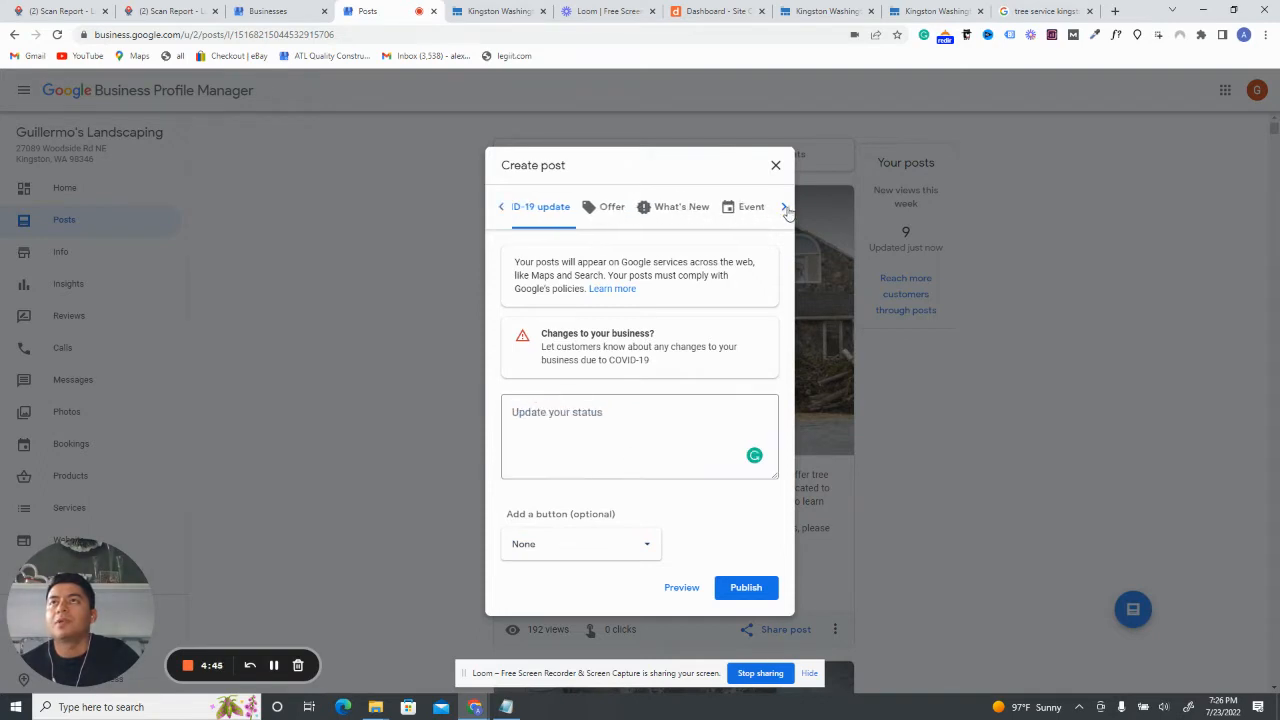
{"action": "left_click", "coordinate": [786, 209]}
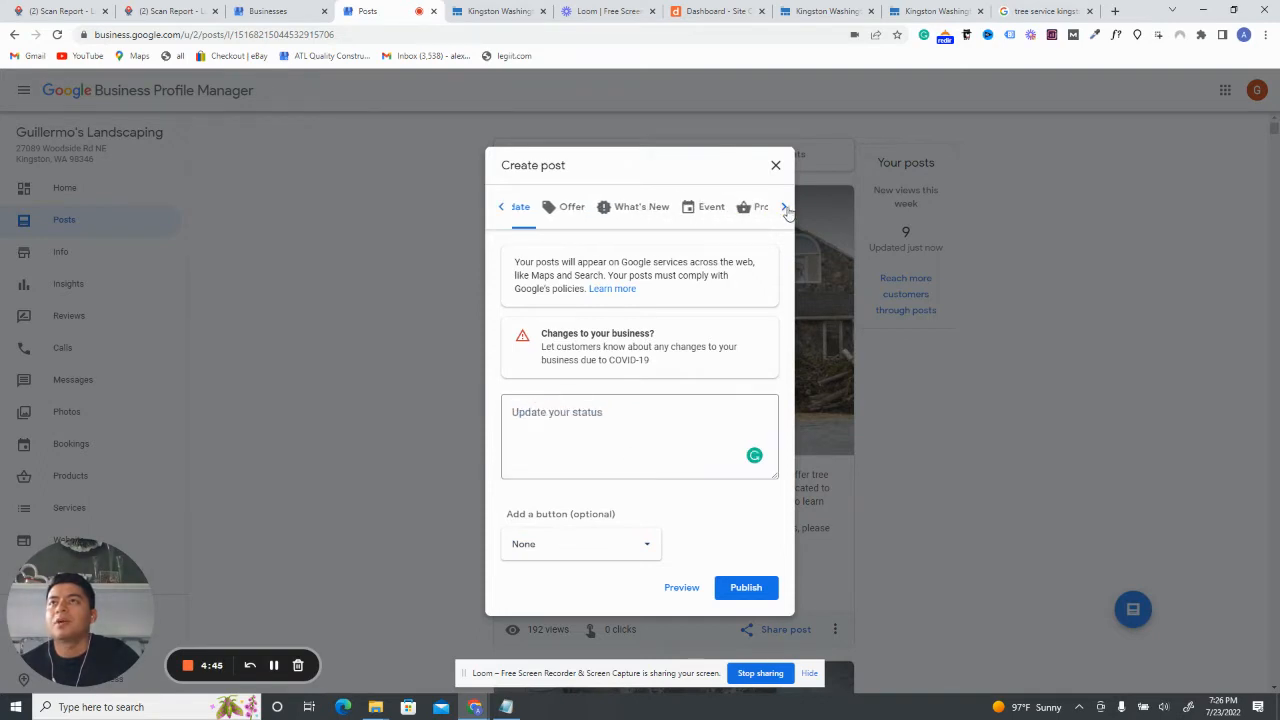
{"action": "left_click", "coordinate": [614, 206]}
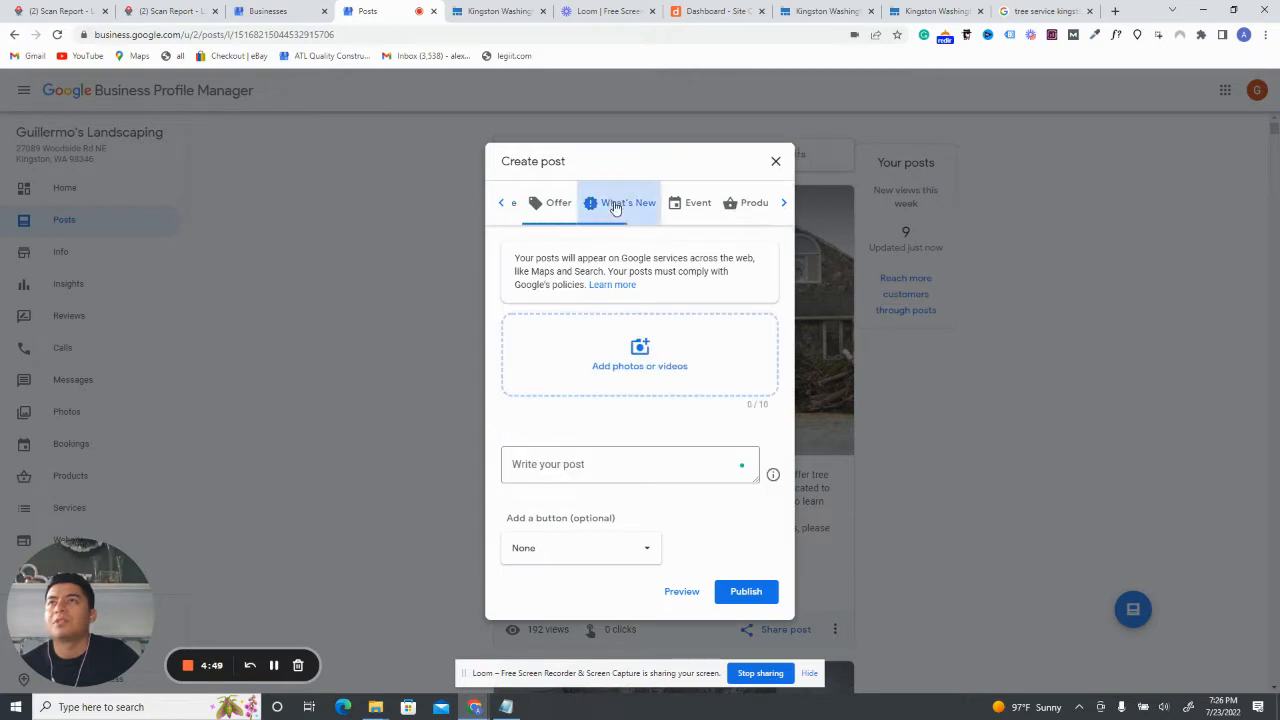
Attach the photo WhatsApp Image 2022-07-20 at 11.54.47 AM from the Downloads folder to the post
{"action": "left_click", "coordinate": [632, 352]}
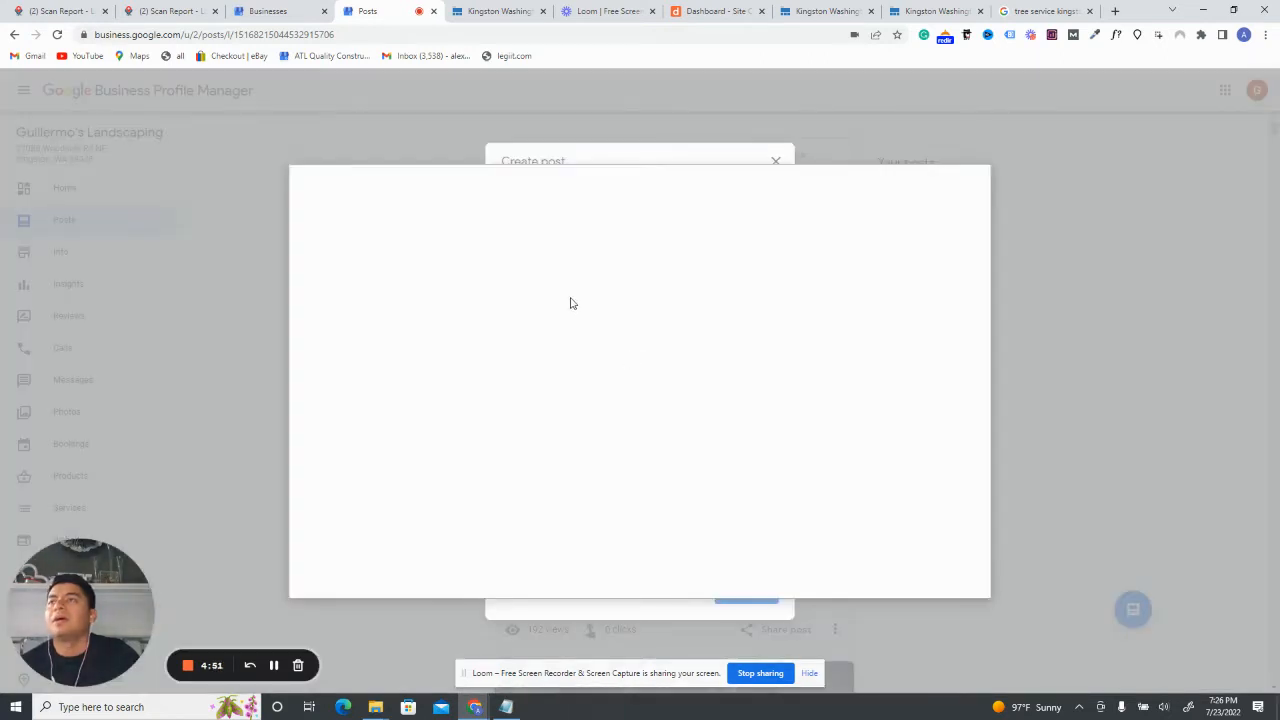
{"action": "left_click", "coordinate": [608, 416]}
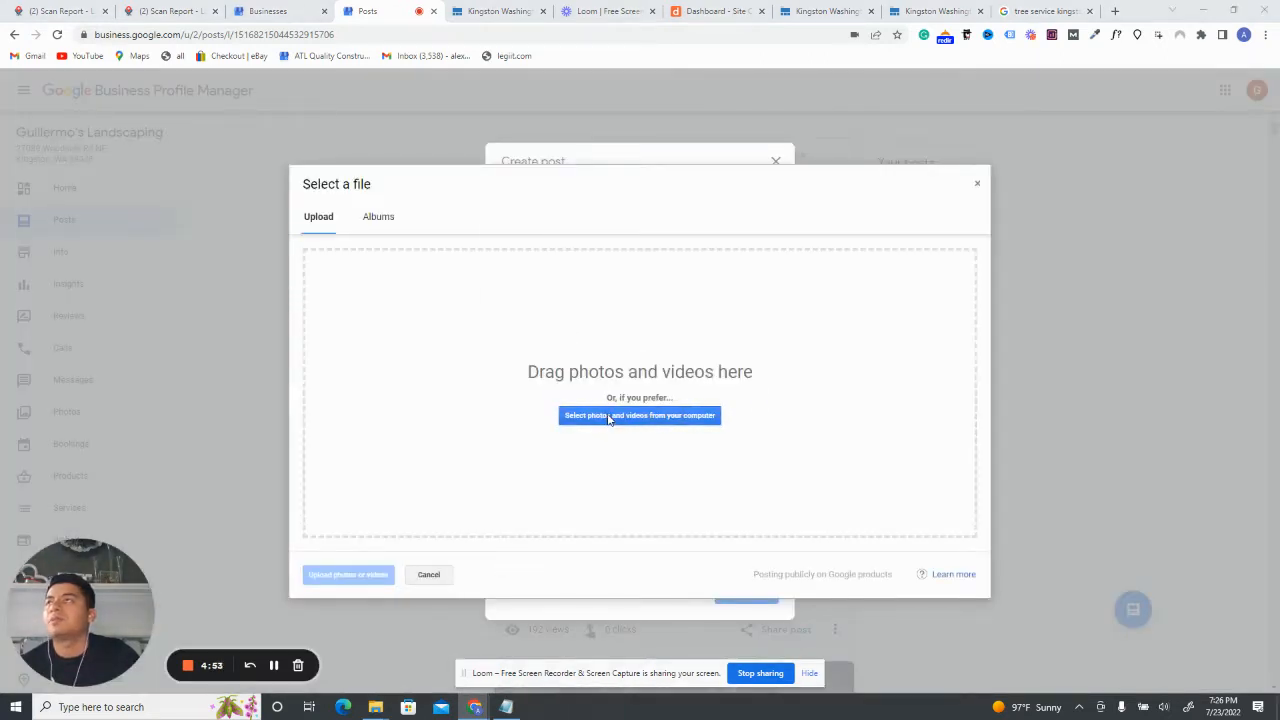
{"action": "scroll", "coordinate": [226, 154], "scroll_direction": "up", "scroll_amount": 5}
{"action": "left_click", "coordinate": [215, 117]}
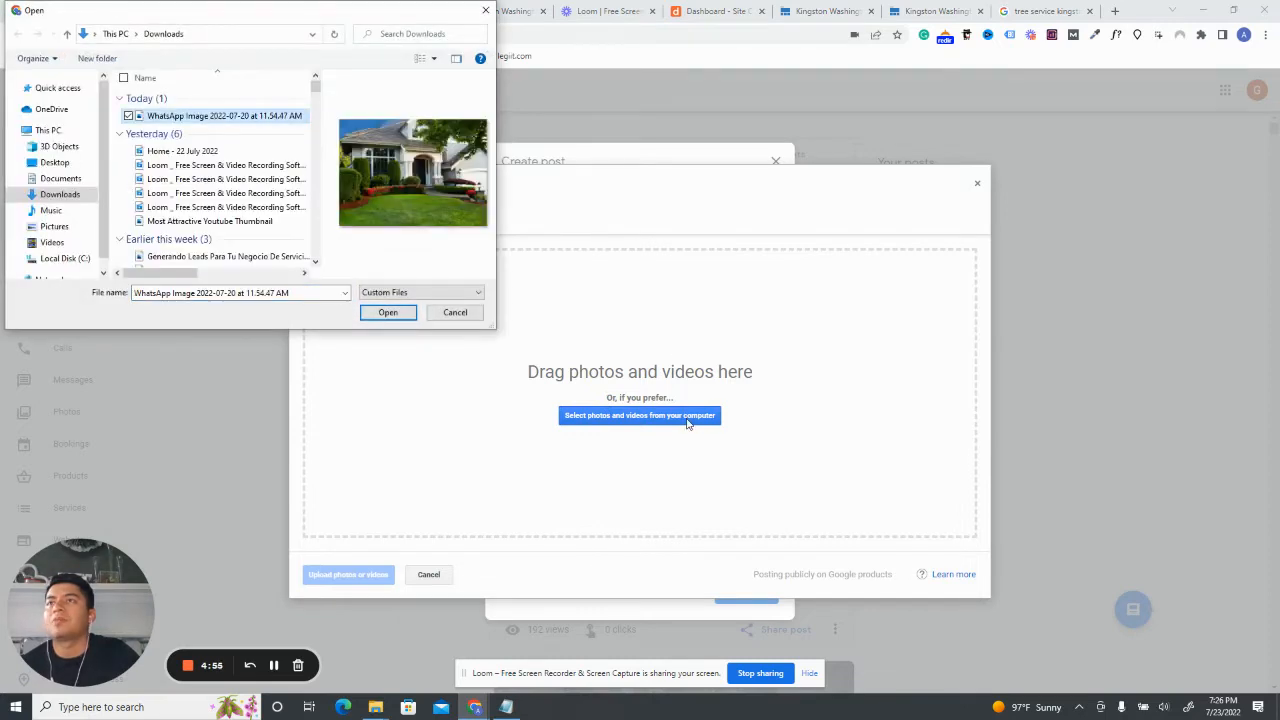
{"action": "left_click", "coordinate": [395, 312]}
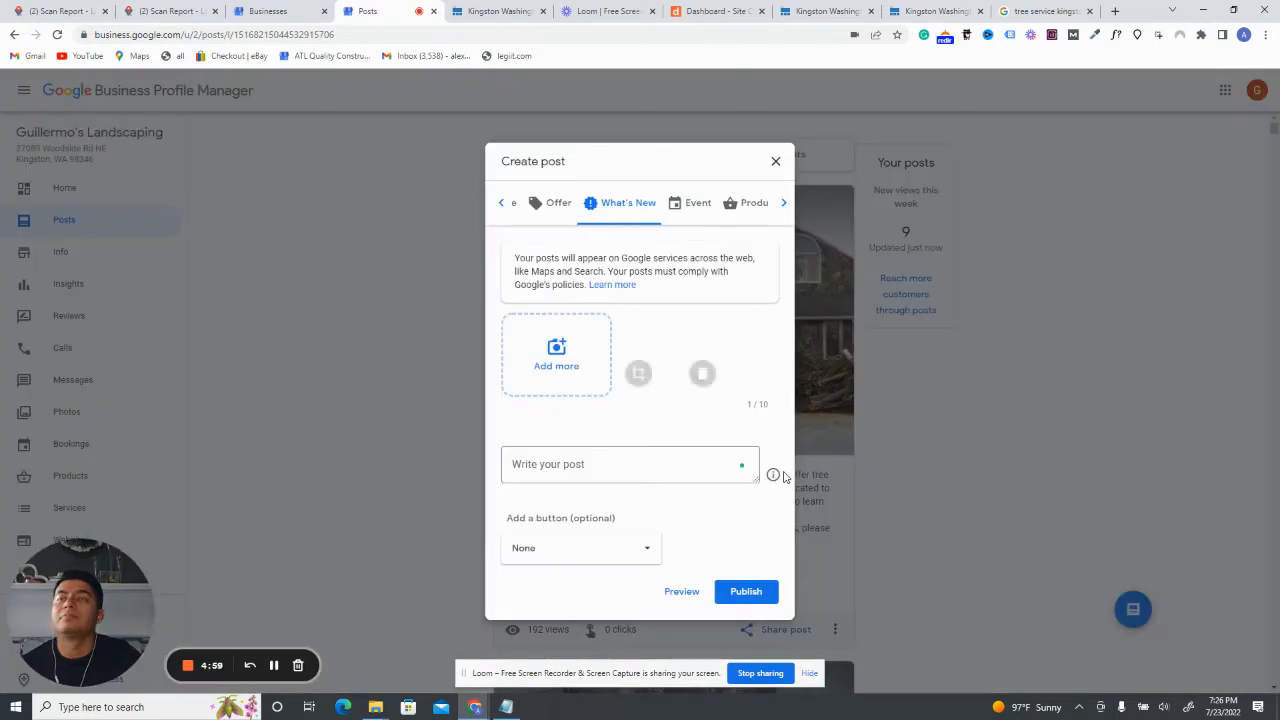
Paste the copied landscaping announcement as the post's plain text and remove its opening words "Business Announcement:"
{"action": "right_click", "coordinate": [533, 465]}
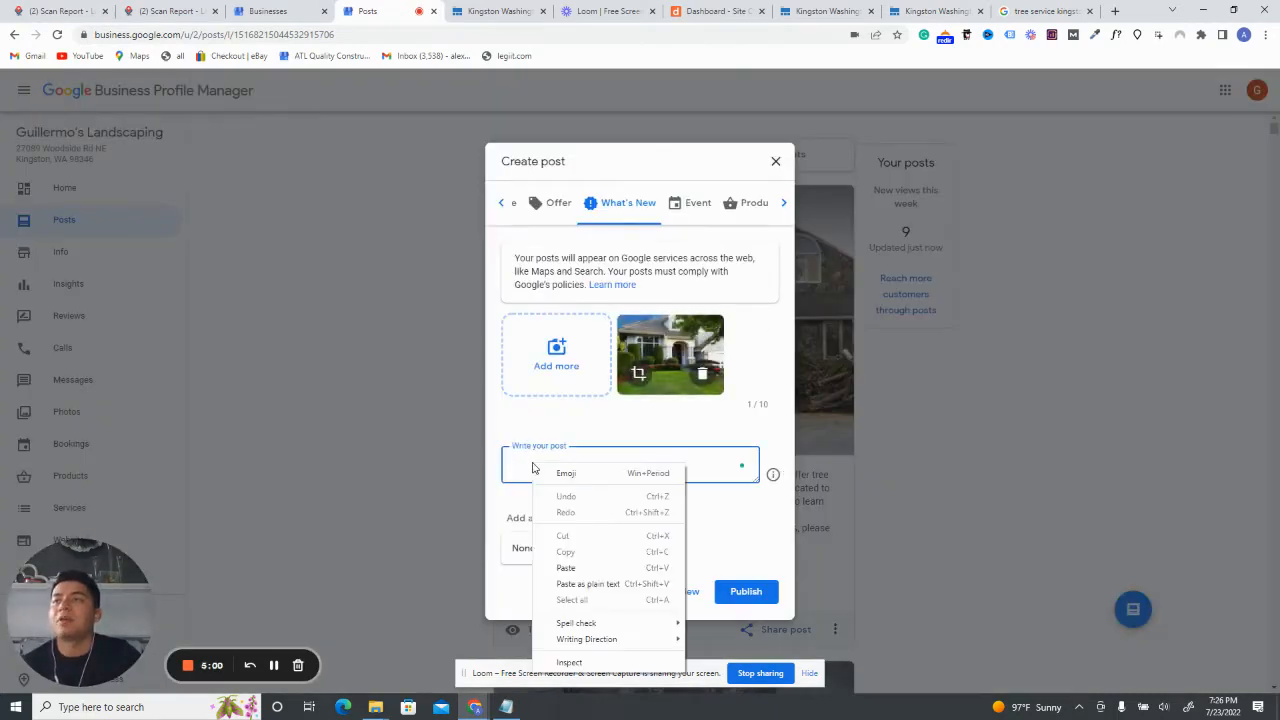
{"action": "left_click", "coordinate": [584, 583]}
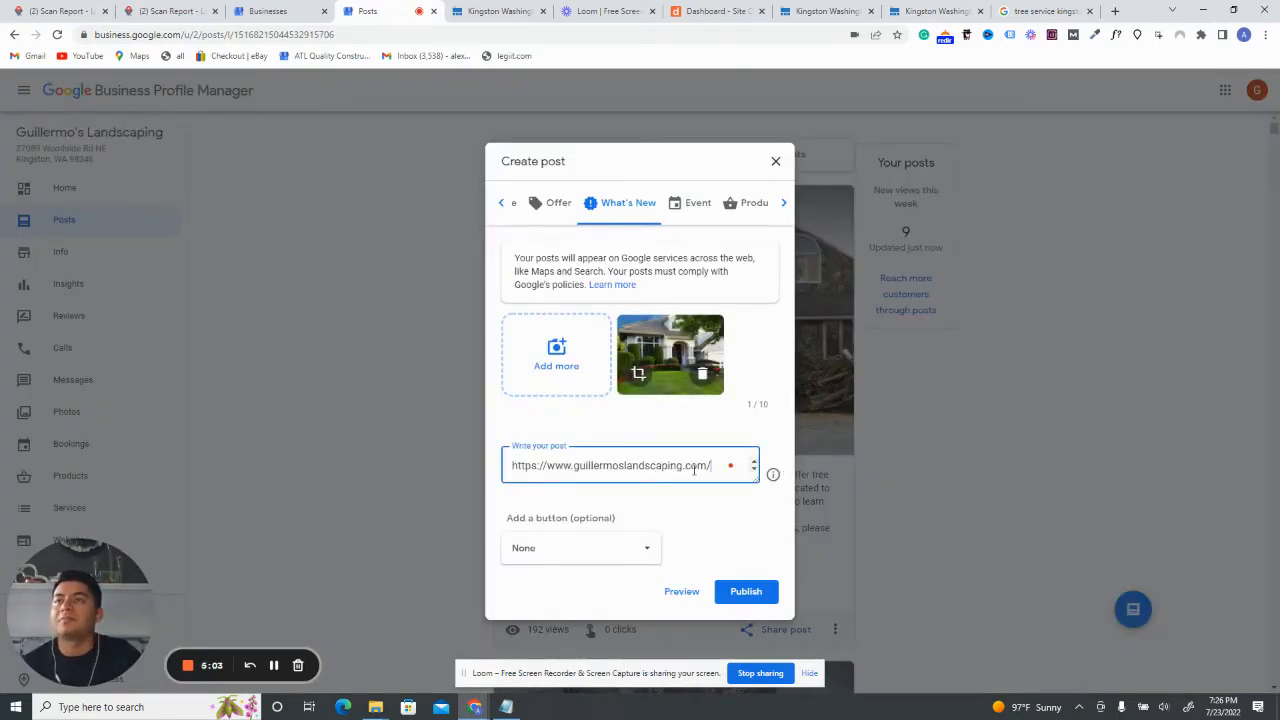
{"action": "key", "text": "ctrl+z"}
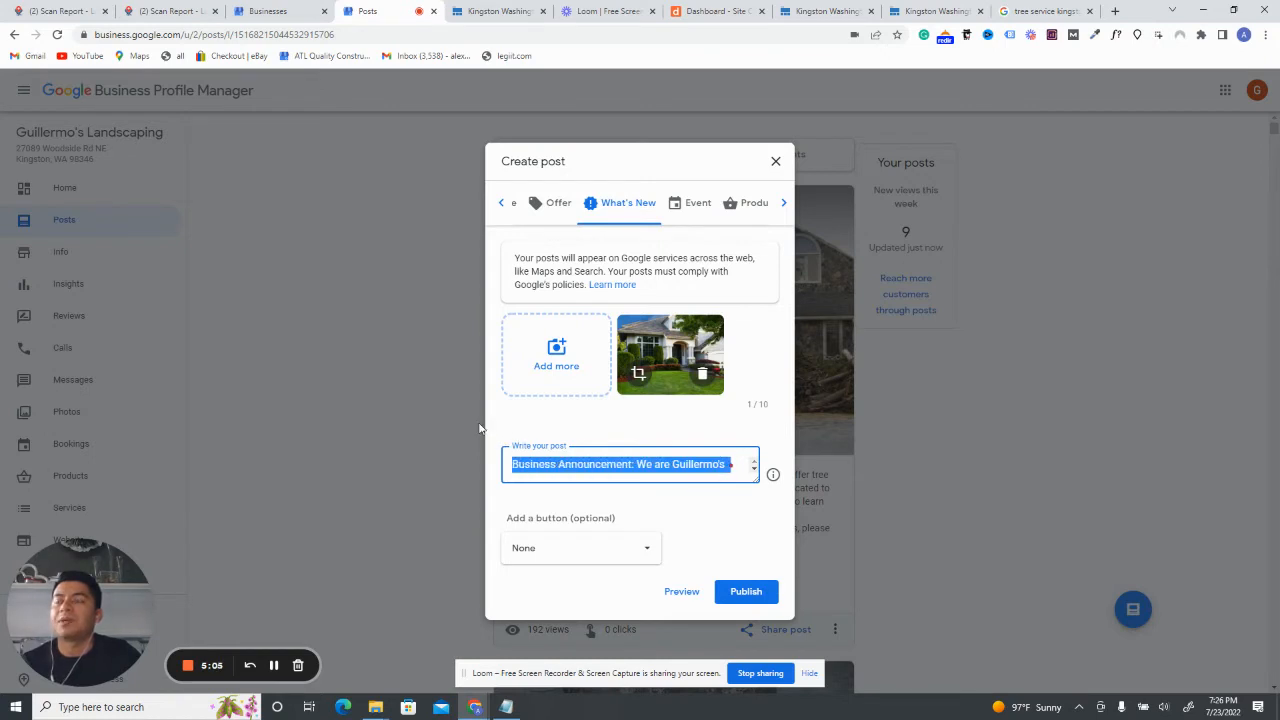
{"action": "left_click_drag", "start_coordinate": [479, 422], "coordinate": [717, 566]}
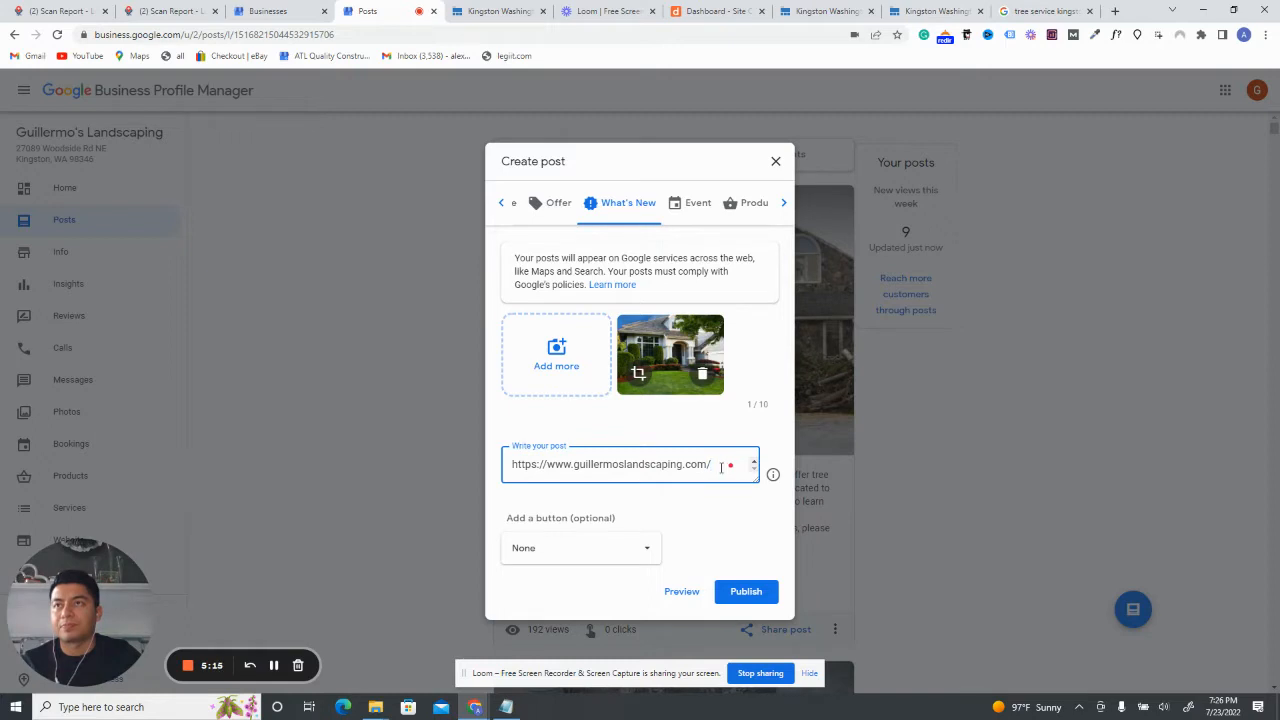
{"action": "left_click_drag", "start_coordinate": [692, 459], "coordinate": [471, 440]}
{"action": "left_click", "coordinate": [635, 465]}
{"action": "key", "text": "BackSpace"}
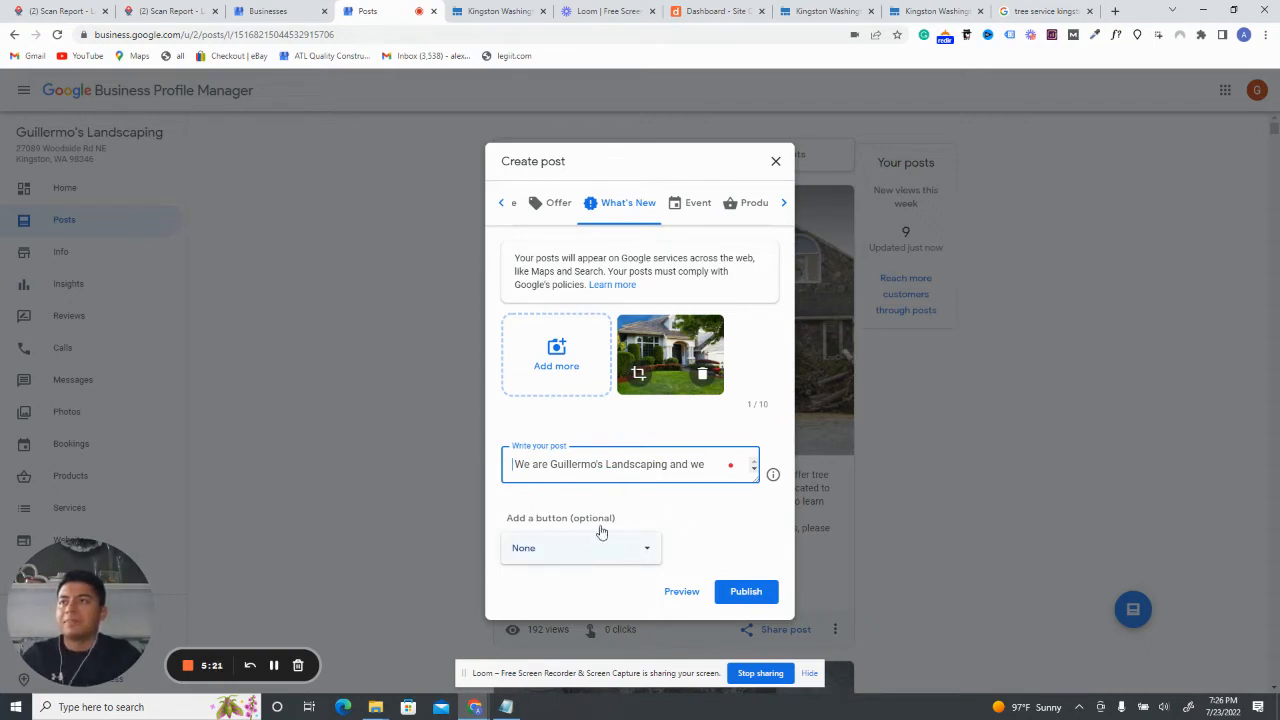
Try Call now as the post's button and change it to Learn more
{"action": "left_click", "coordinate": [569, 547]}
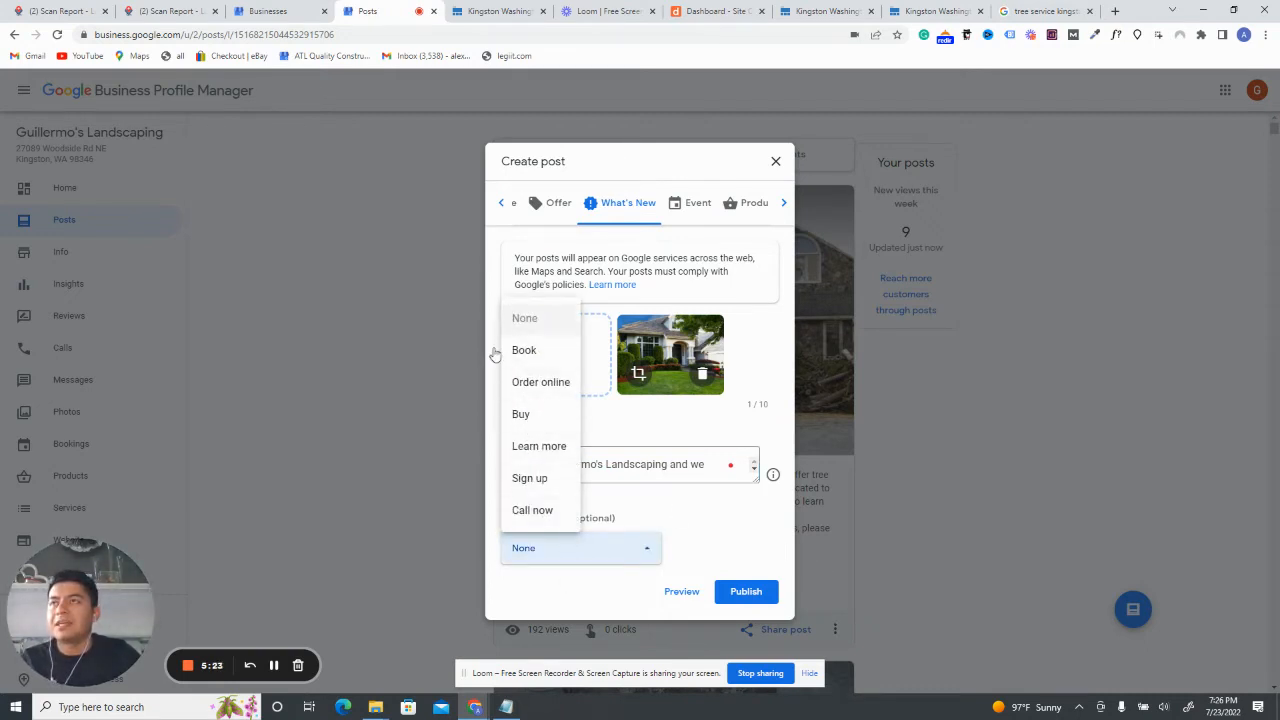
{"action": "left_click", "coordinate": [549, 511]}
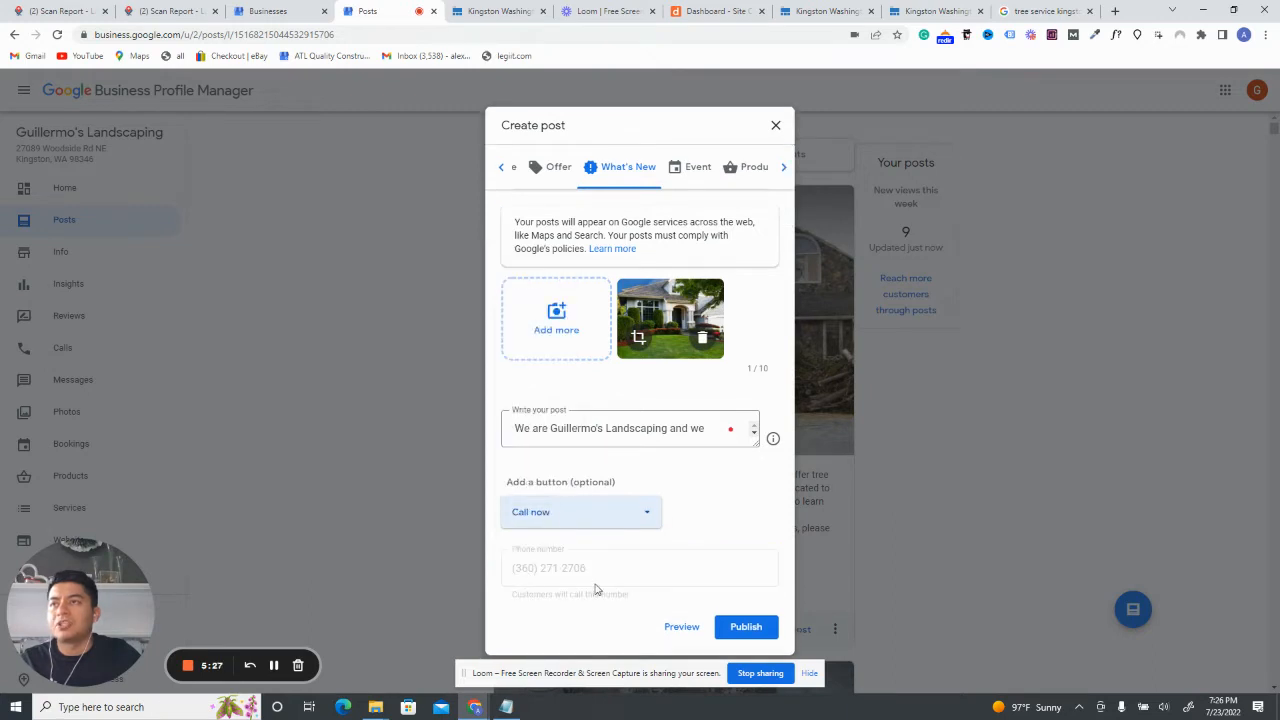
{"action": "left_click", "coordinate": [553, 522]}
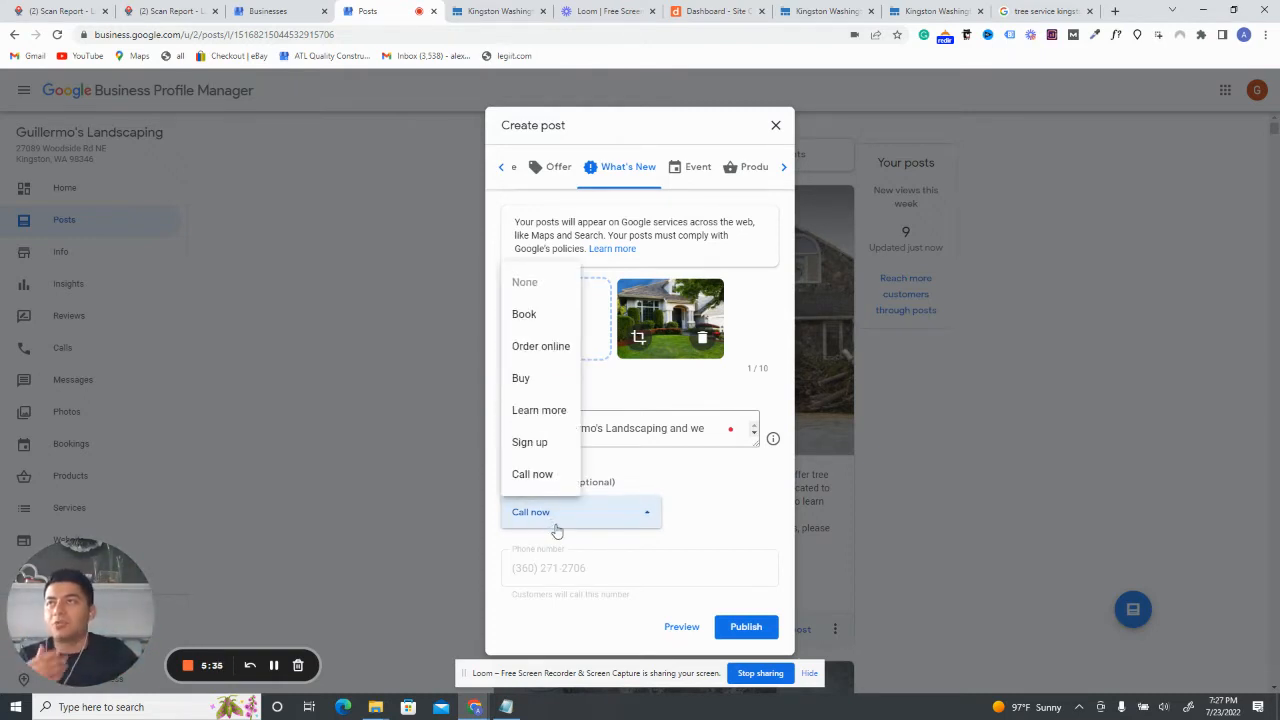
{"action": "left_click", "coordinate": [541, 412]}
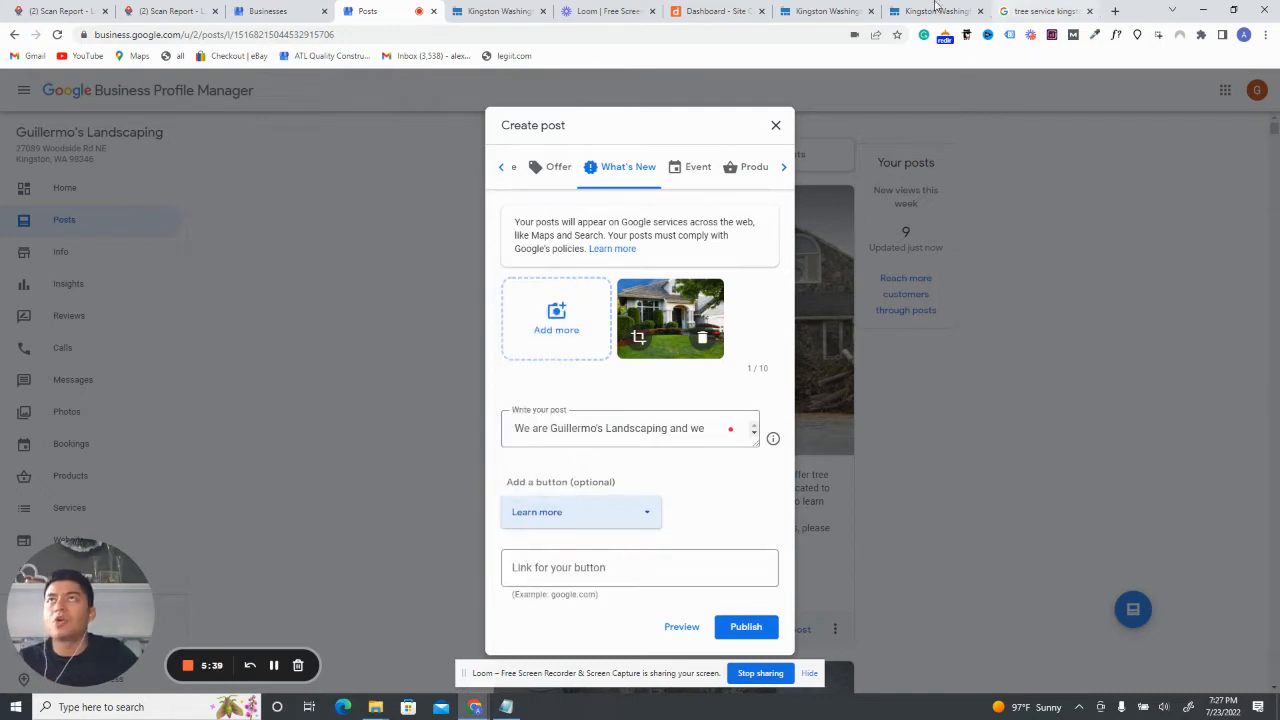
Switch to the Duda site overview and copy the landscaping website's link address
{"action": "left_click", "coordinate": [731, 9]}
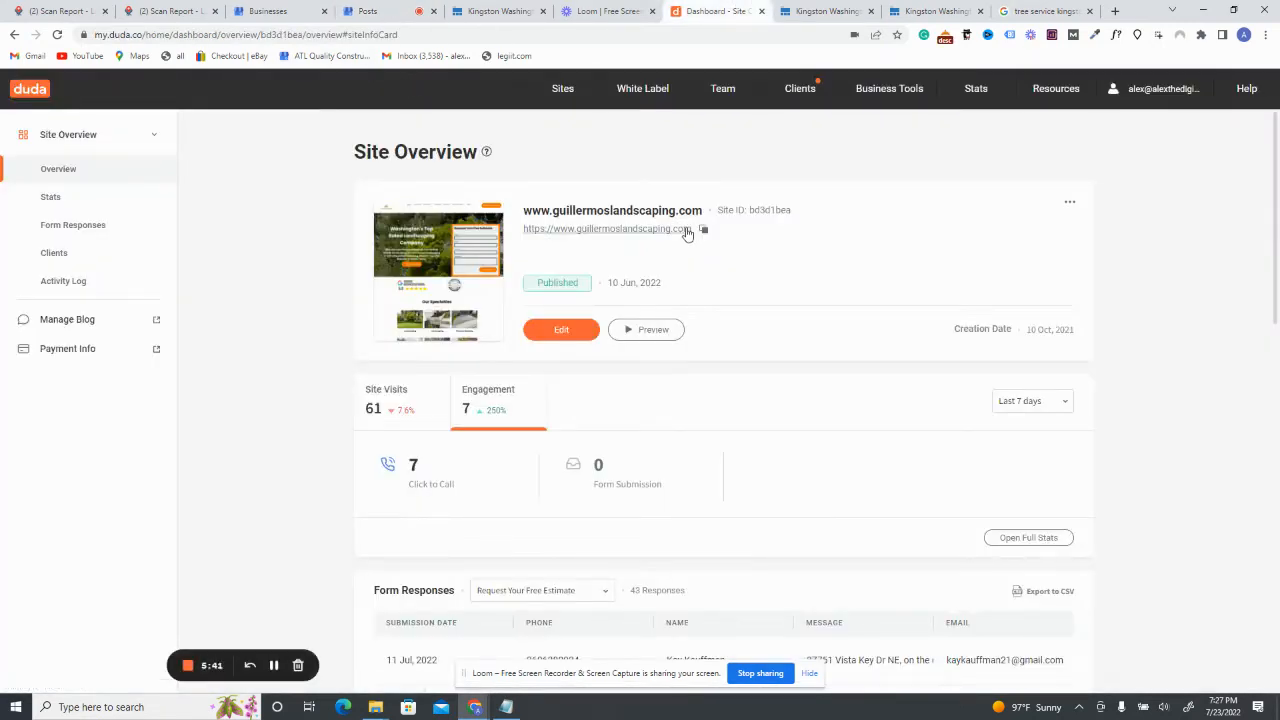
{"action": "right_click", "coordinate": [636, 229]}
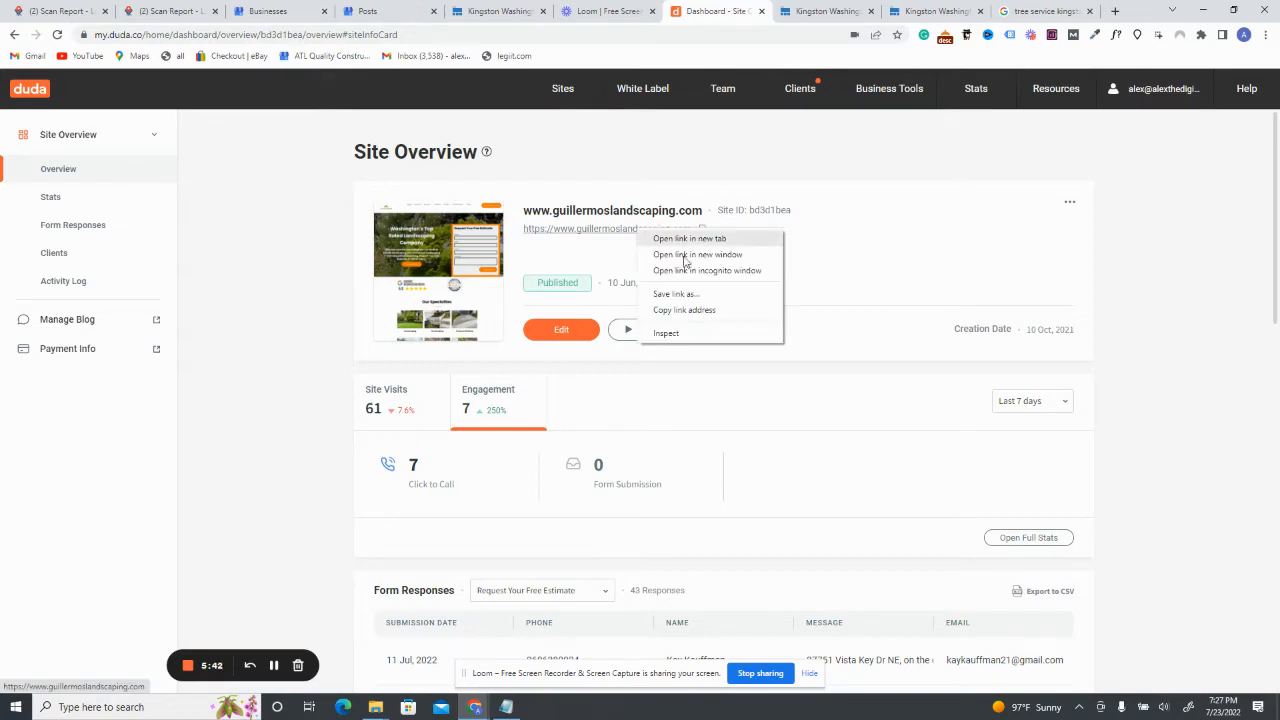
{"action": "left_click", "coordinate": [684, 310]}
{"action": "left_click", "coordinate": [1045, 11]}
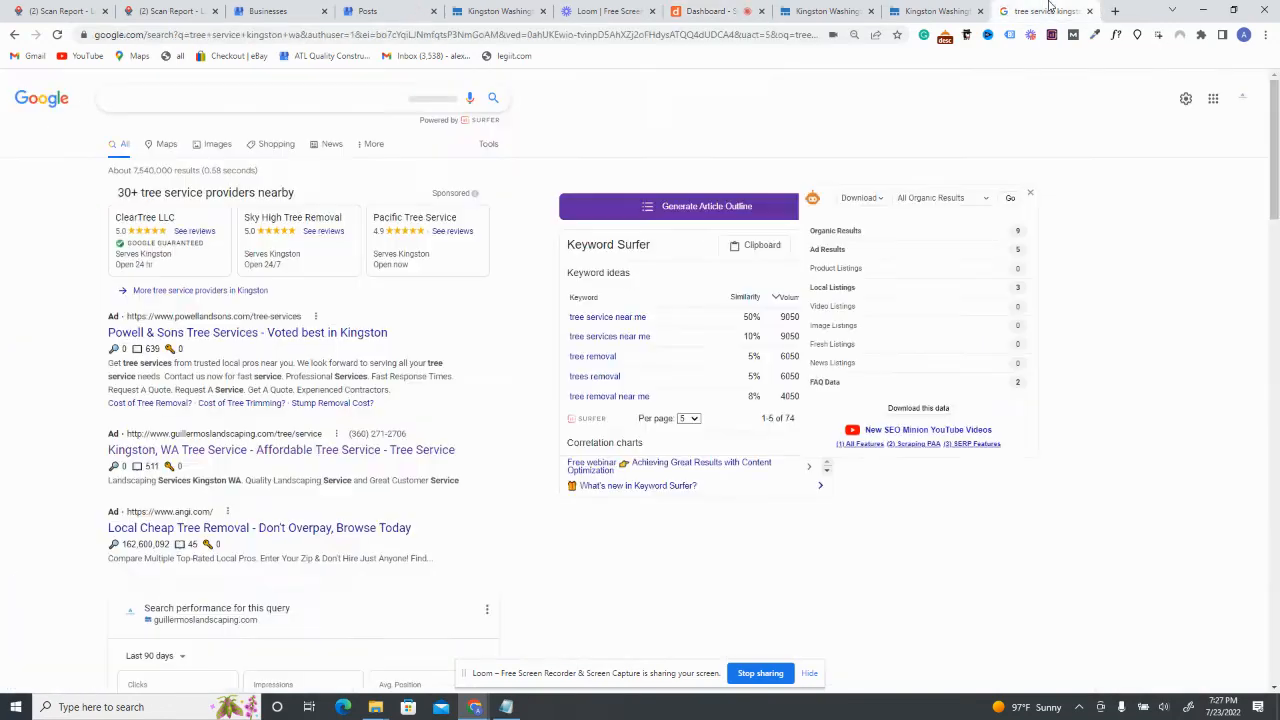
{"action": "left_click", "coordinate": [610, 10]}
{"action": "left_click", "coordinate": [497, 10]}
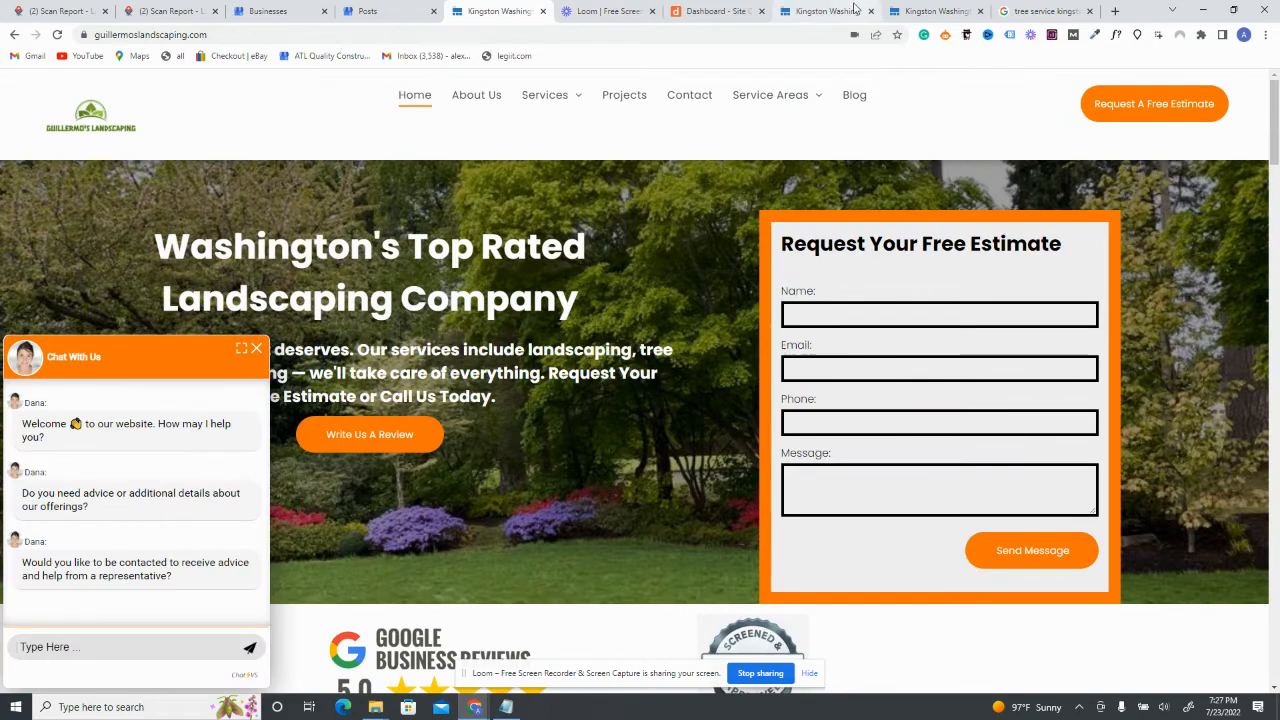
{"action": "left_click", "coordinate": [397, 10]}
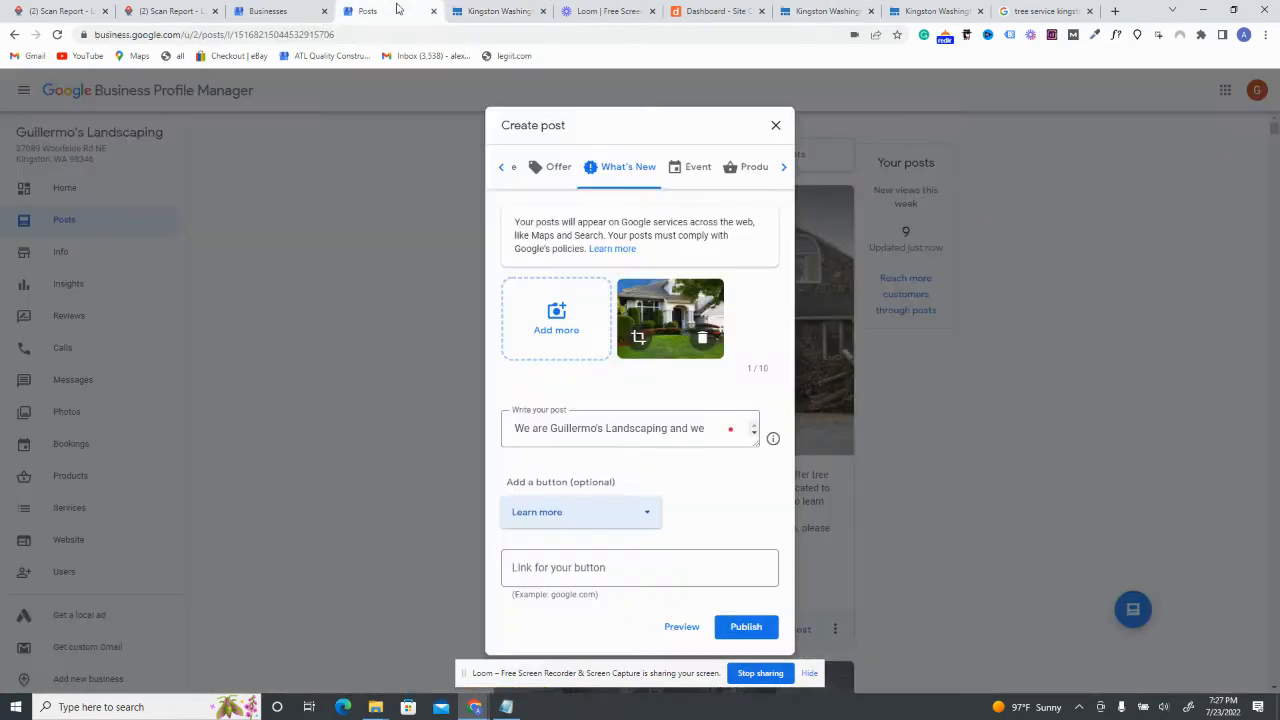
{"action": "right_click", "coordinate": [555, 567]}
{"action": "left_click", "coordinate": [585, 463]}
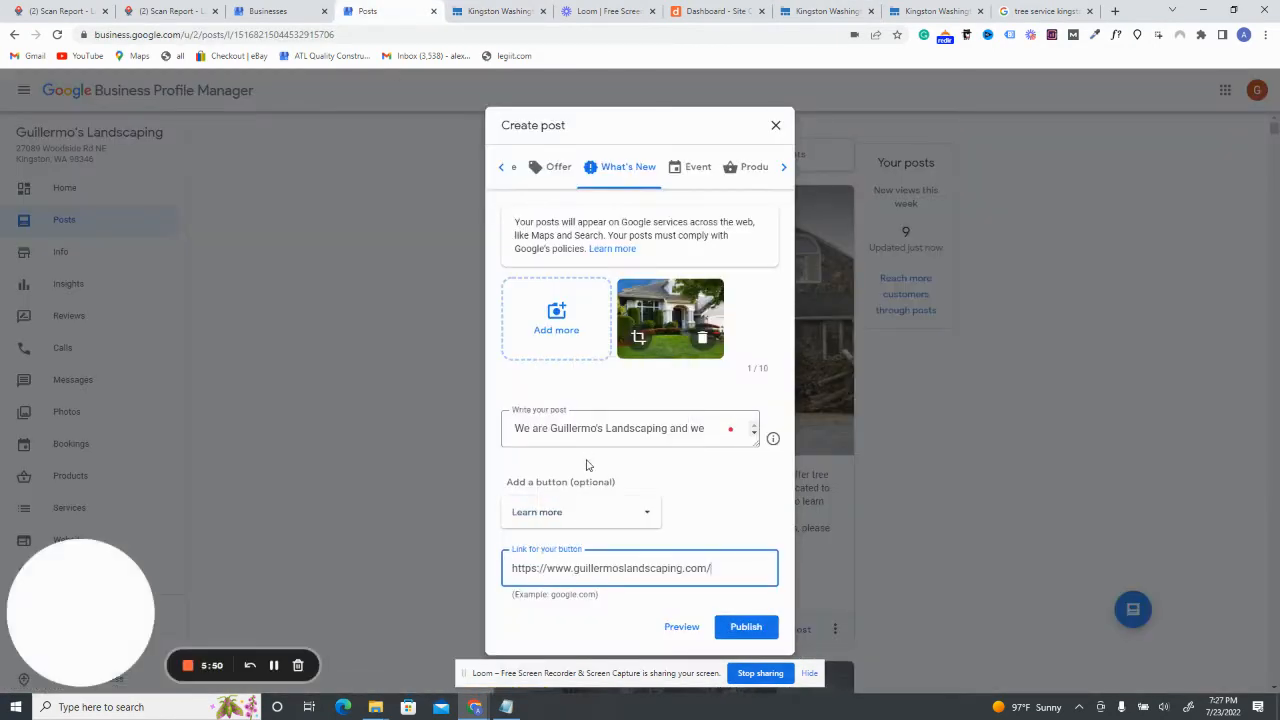
{"action": "left_click", "coordinate": [750, 628]}
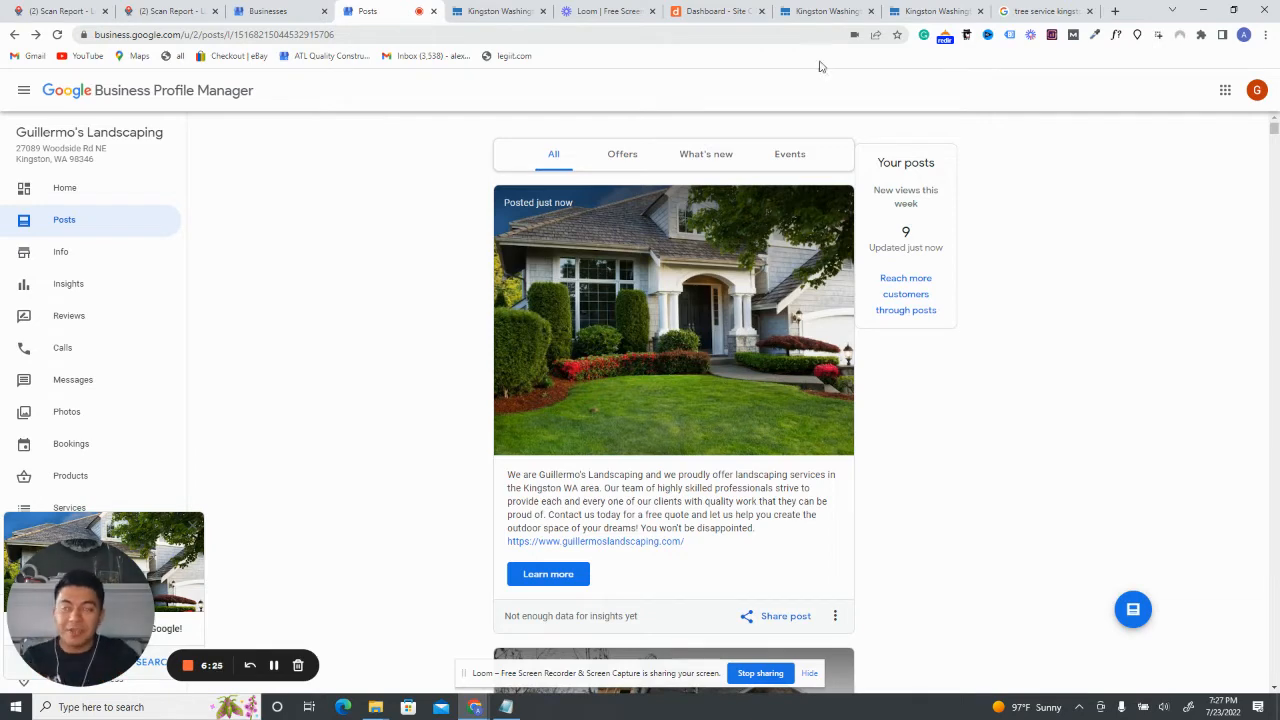
{"action": "left_click", "coordinate": [1027, 9]}
{"action": "left_click", "coordinate": [706, 8]}
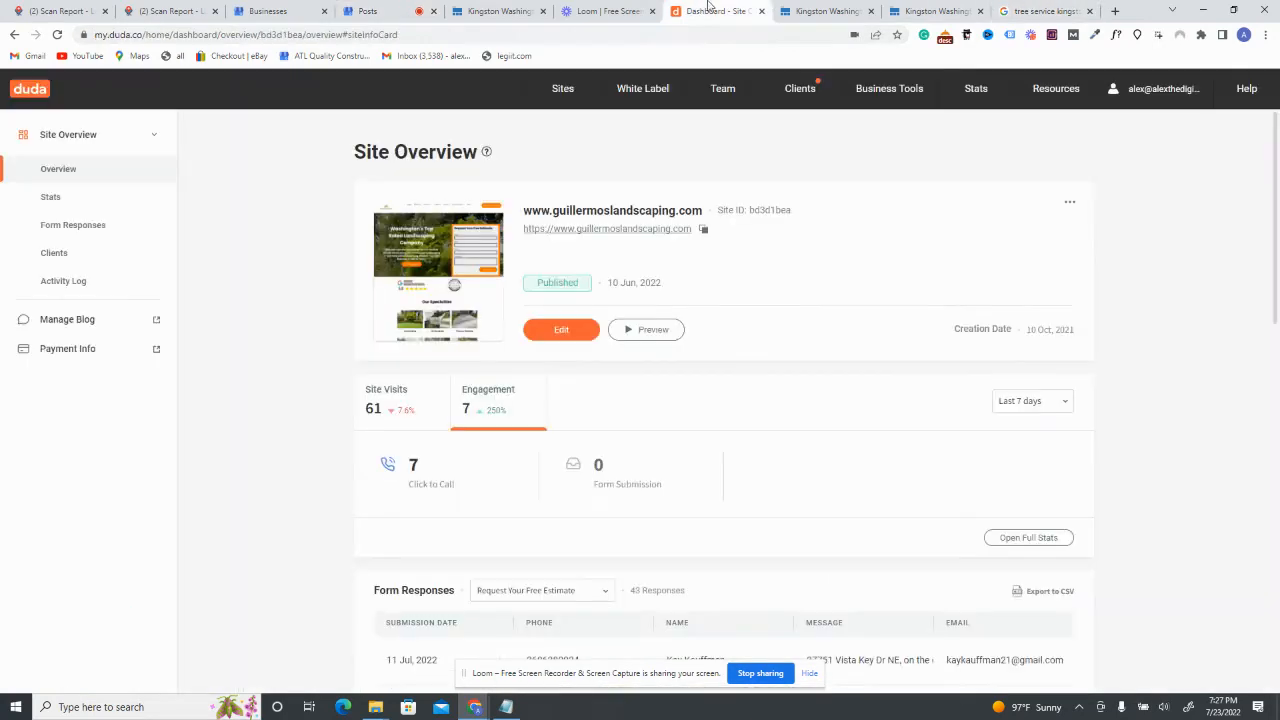
{"action": "left_click", "coordinate": [900, 10]}
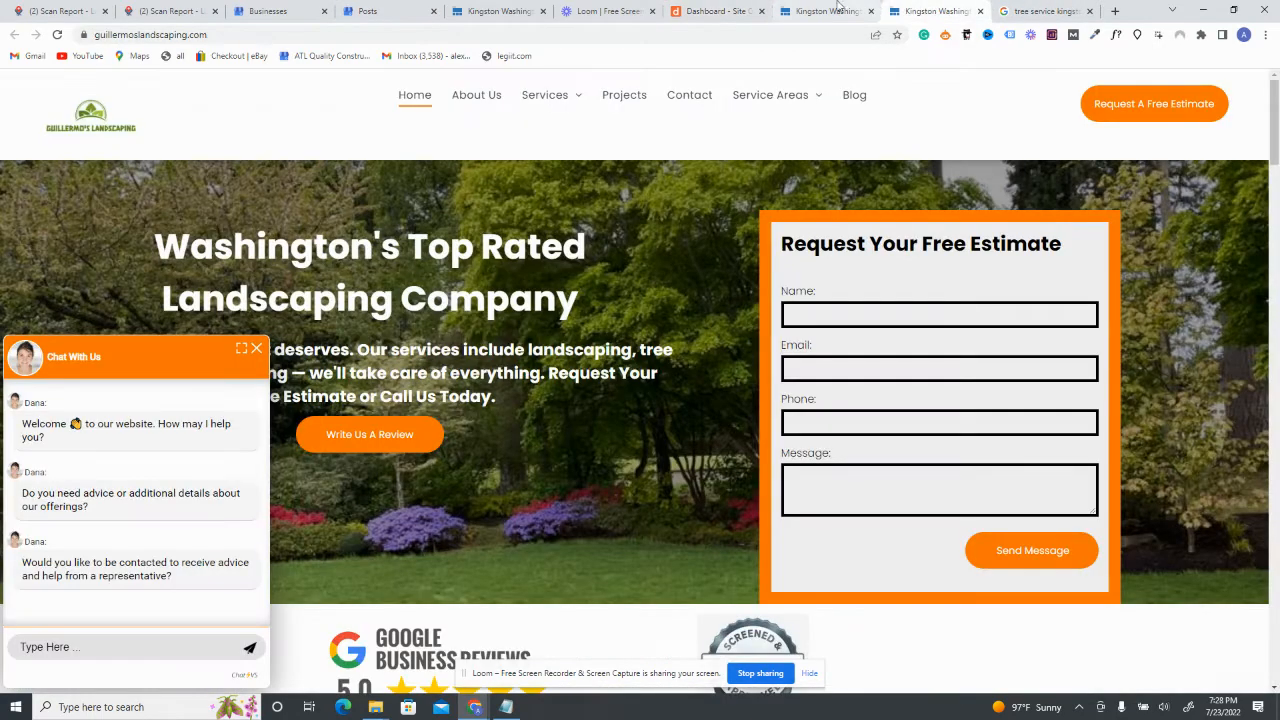
{"action": "left_click", "coordinate": [621, 8]}
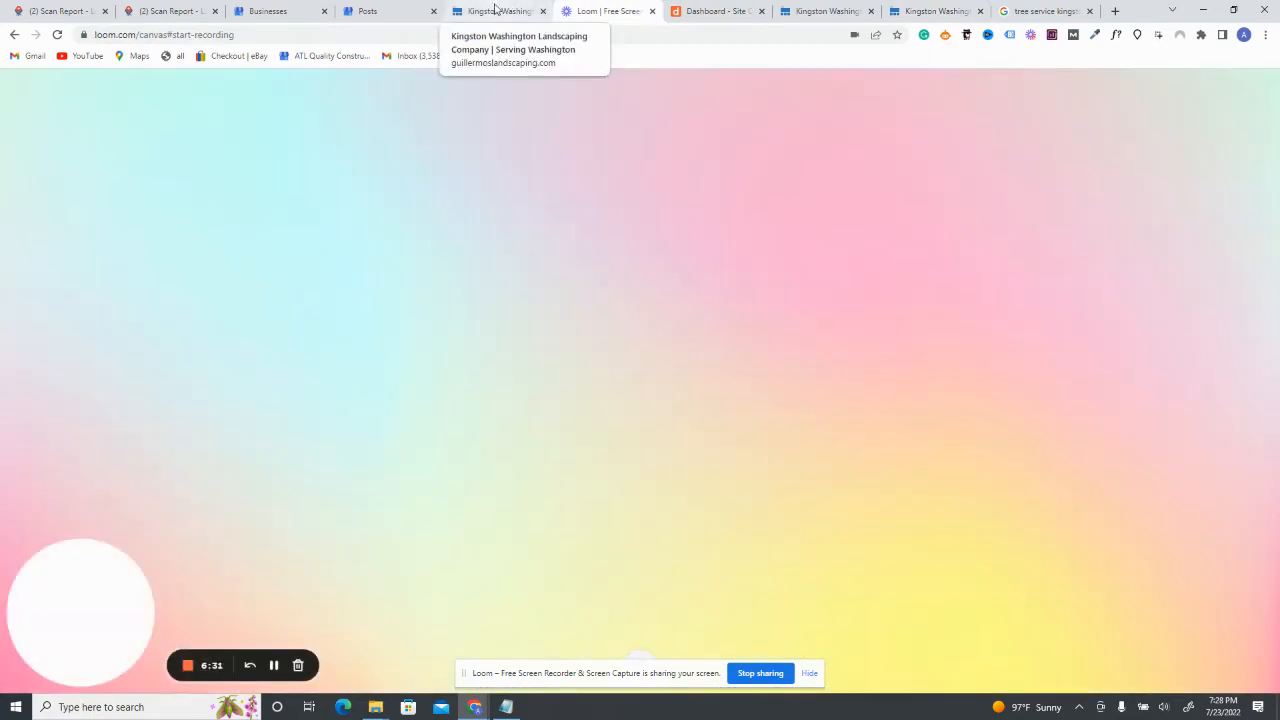
Compare the Local Falcon ranking grids for "Landscapers Kingston" and "landscapers near me"
{"action": "left_click", "coordinate": [62, 10]}
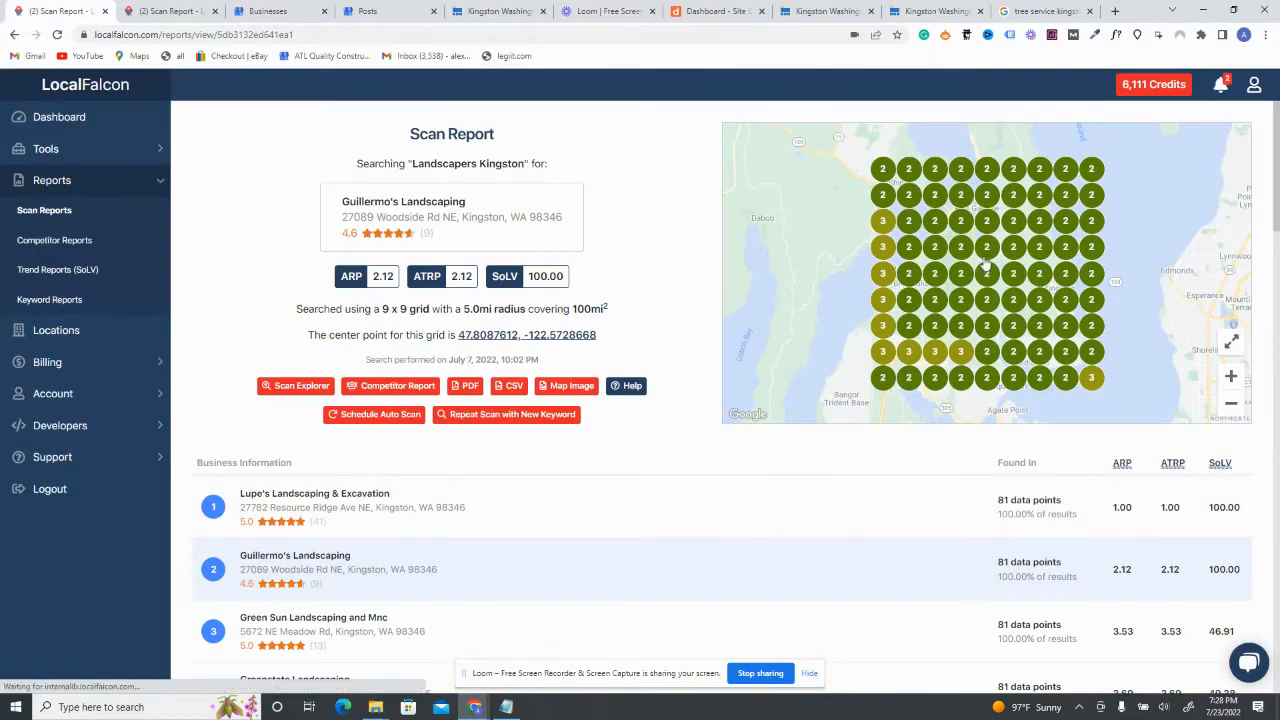
{"action": "key", "text": "ctrl+Tab"}
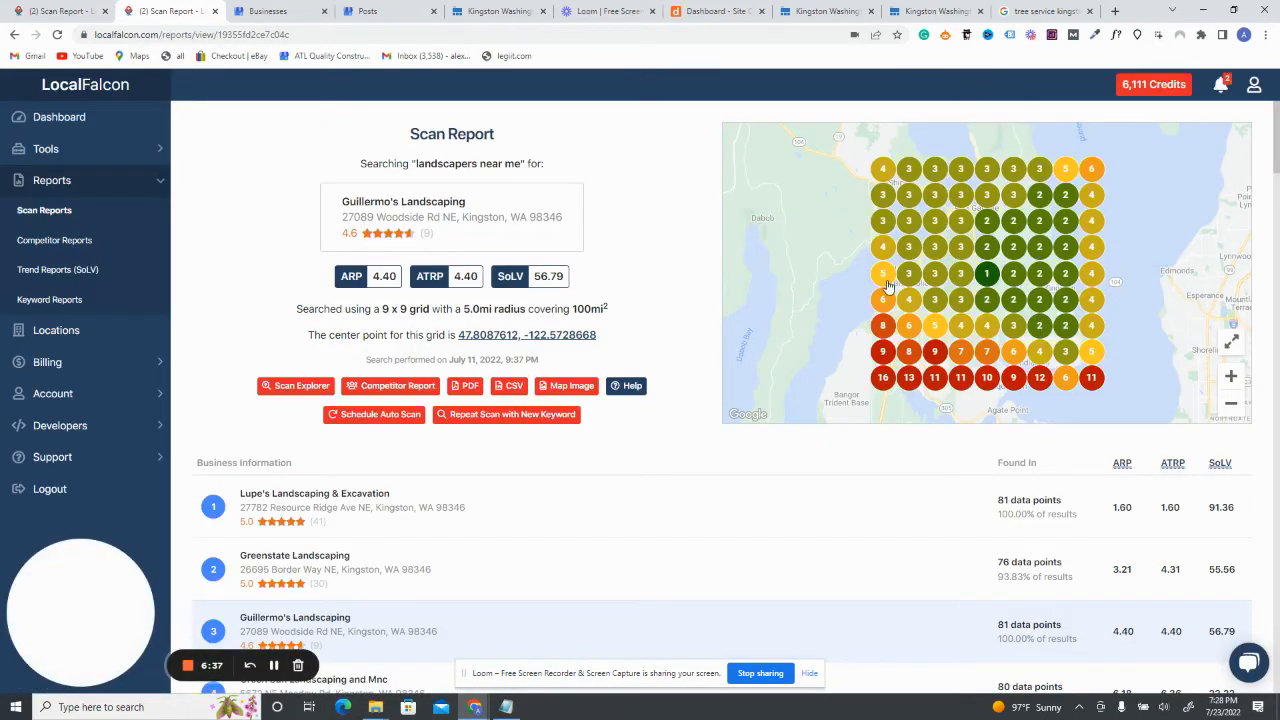
{"action": "mouse_move", "coordinate": [887, 286]}
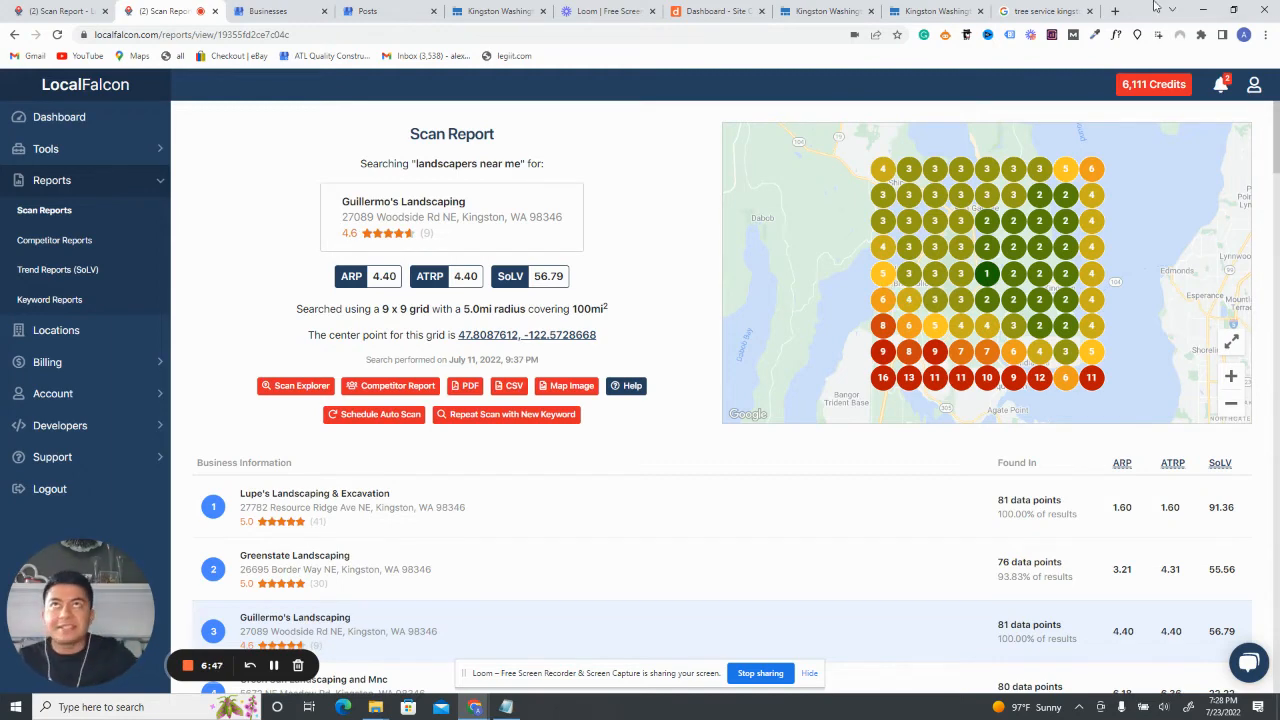
Search Google for "top 100 citations in the usa", look through BrightLocal's Top 50 Local Citation Sites article and close it
{"action": "left_click", "coordinate": [1115, 11]}
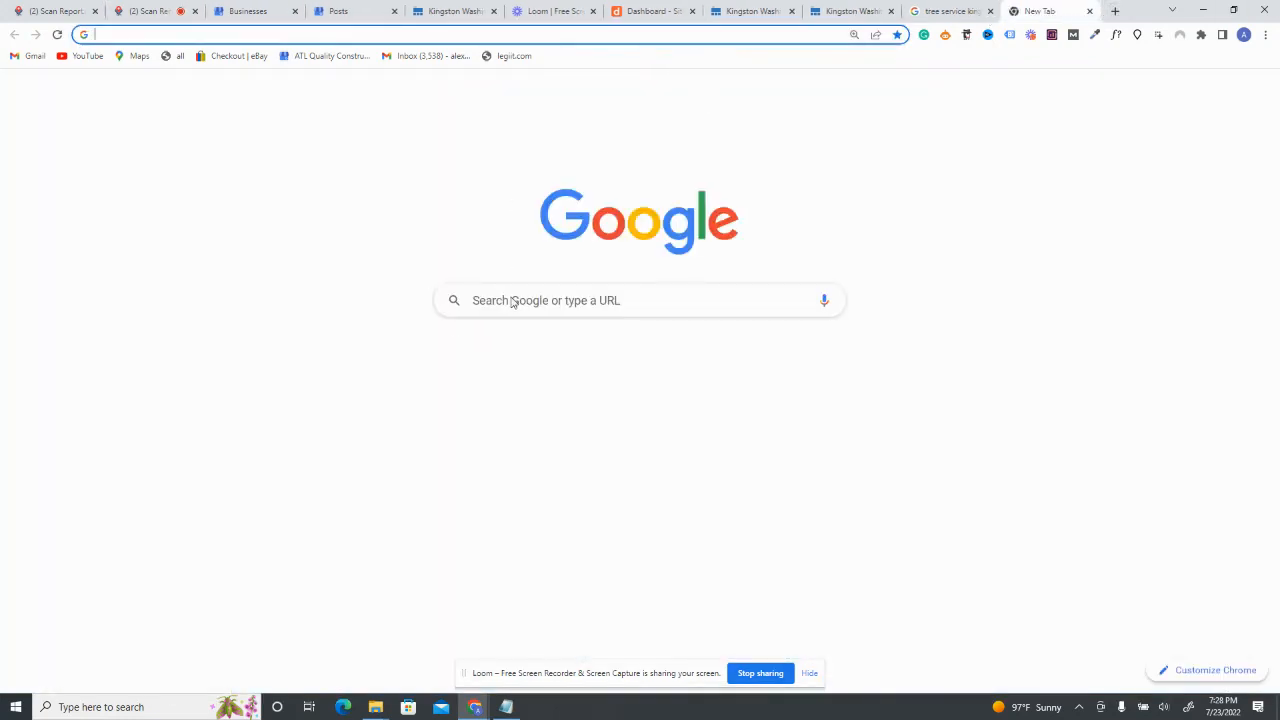
{"action": "left_click", "coordinate": [511, 300]}
{"action": "type", "text": "top"}
{"action": "type", "text": "1"}
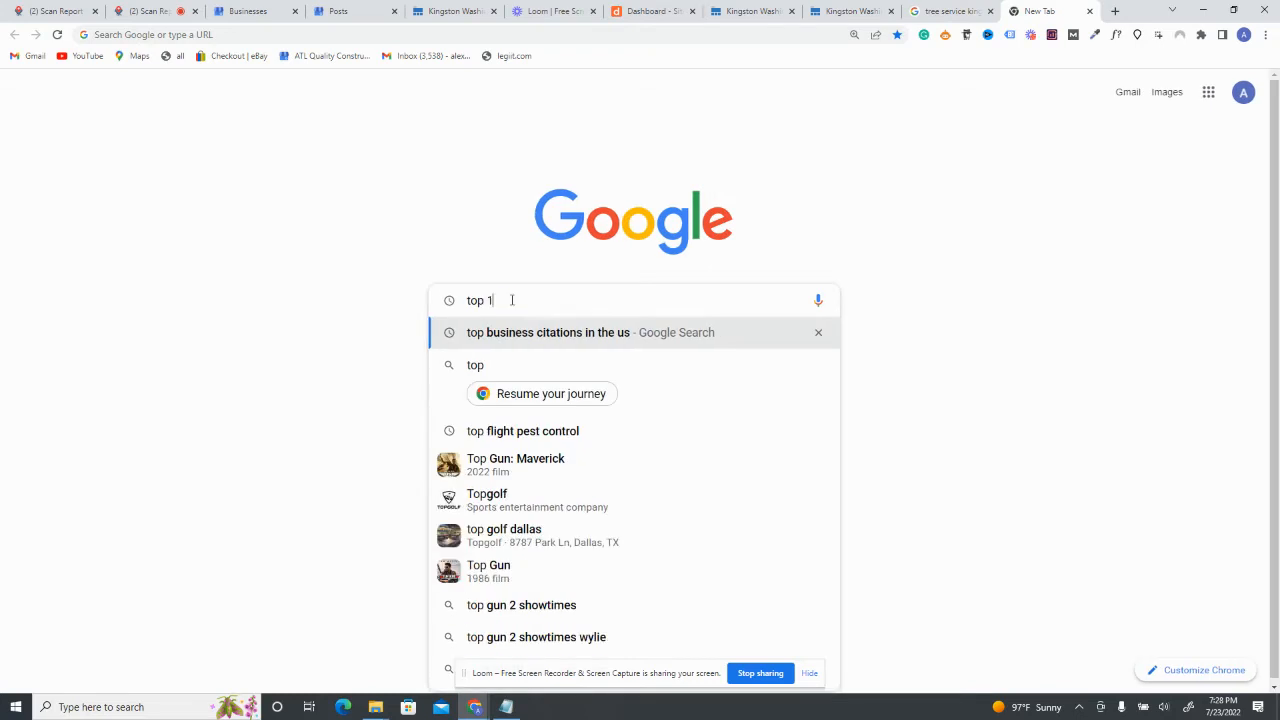
{"action": "type", "text": "00 ci"}
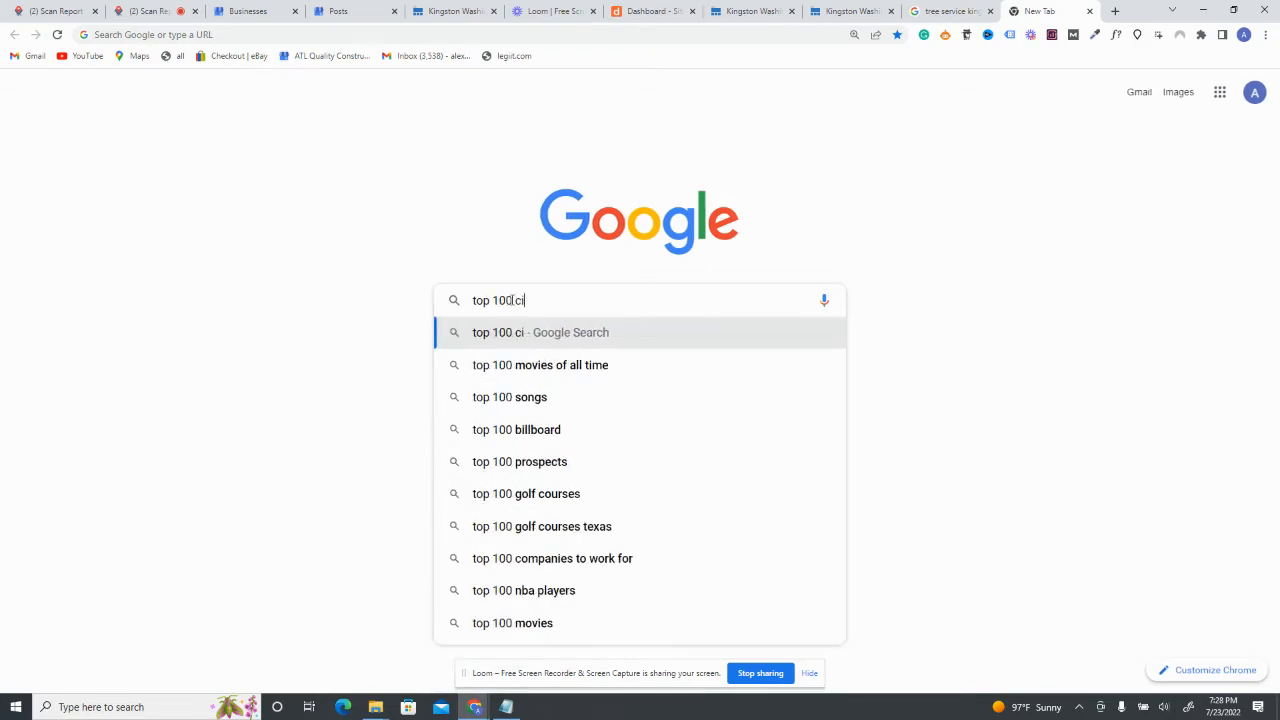
{"action": "type", "text": "tations in the usa"}
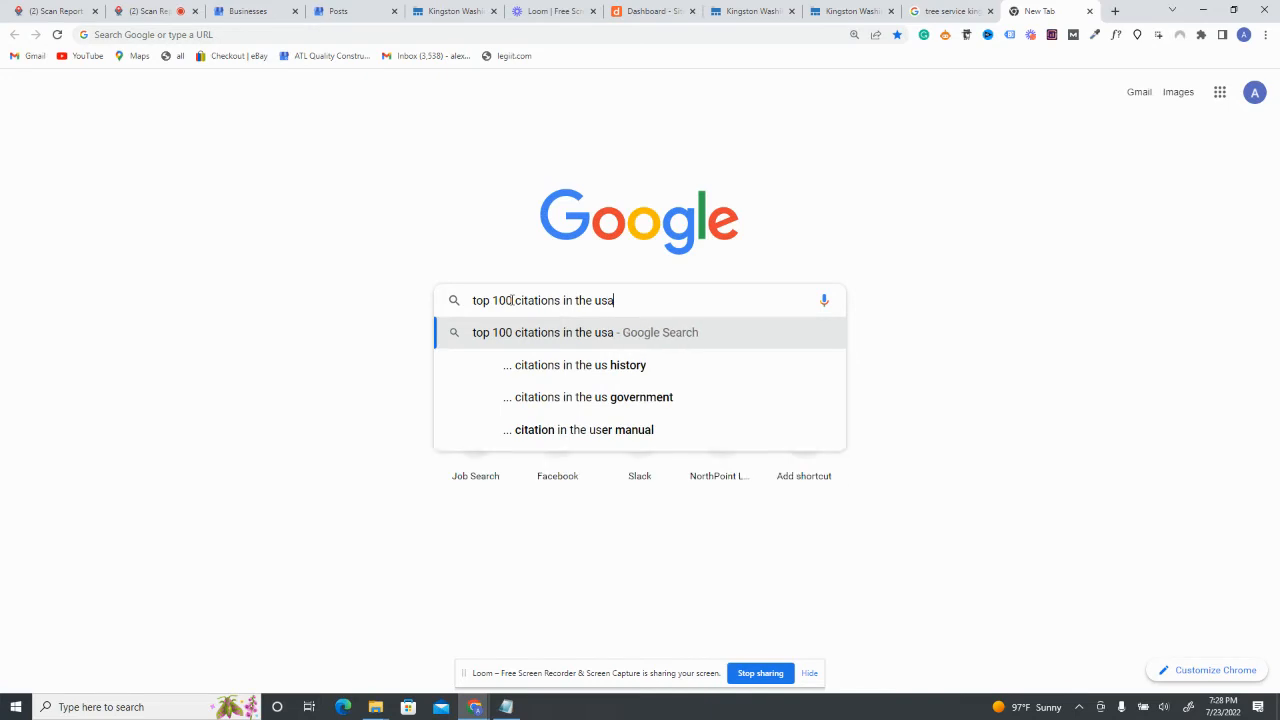
{"action": "key", "text": "Return"}
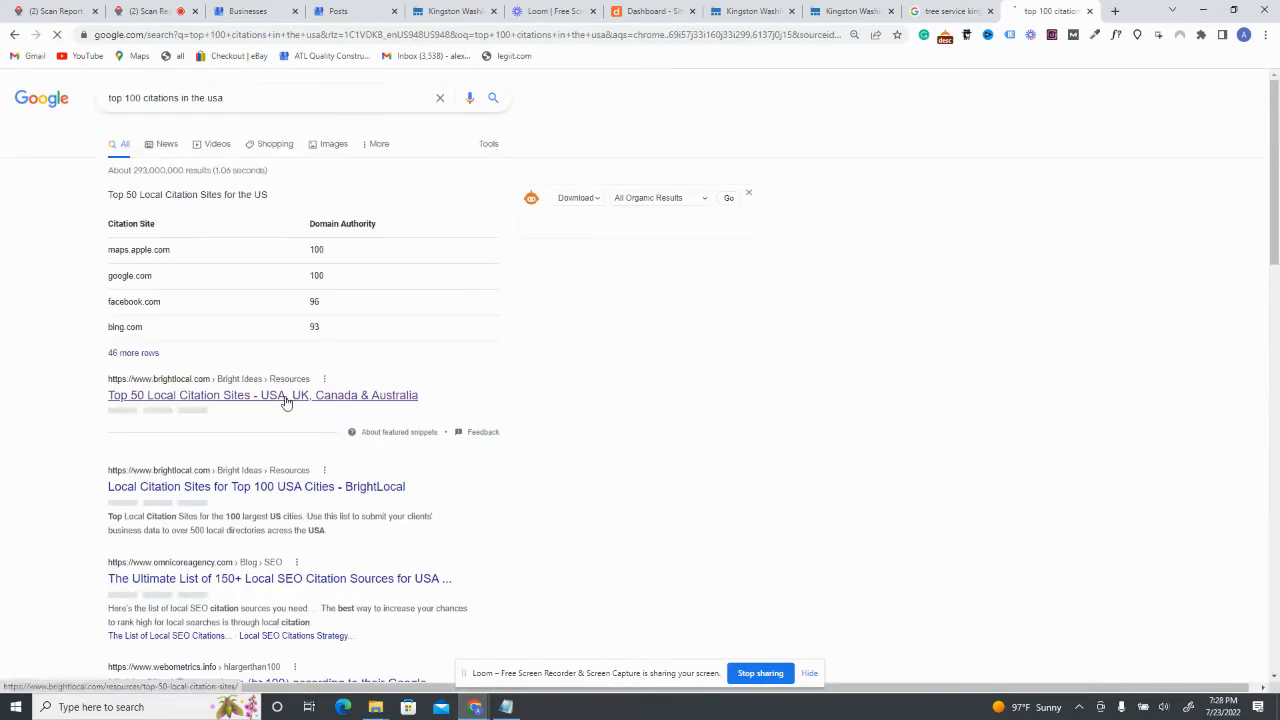
{"action": "left_click", "coordinate": [285, 397]}
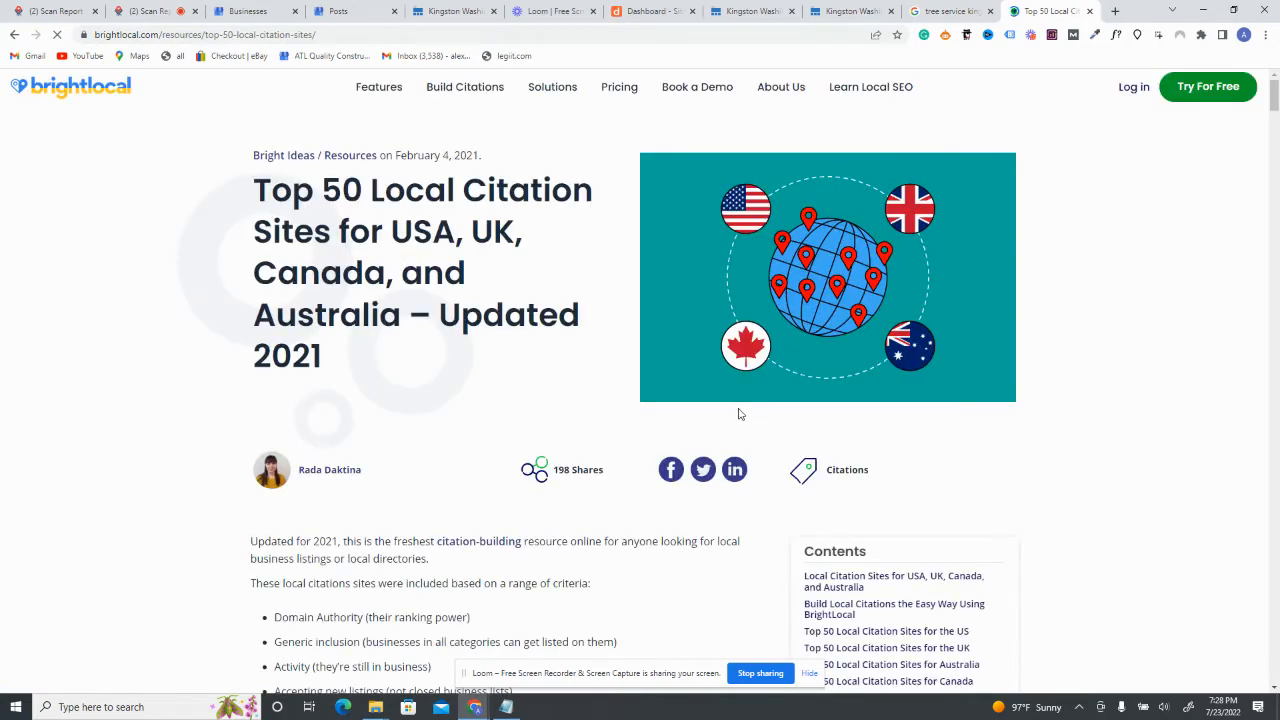
{"action": "scroll", "coordinate": [737, 418], "scroll_direction": "down", "scroll_amount": 6}
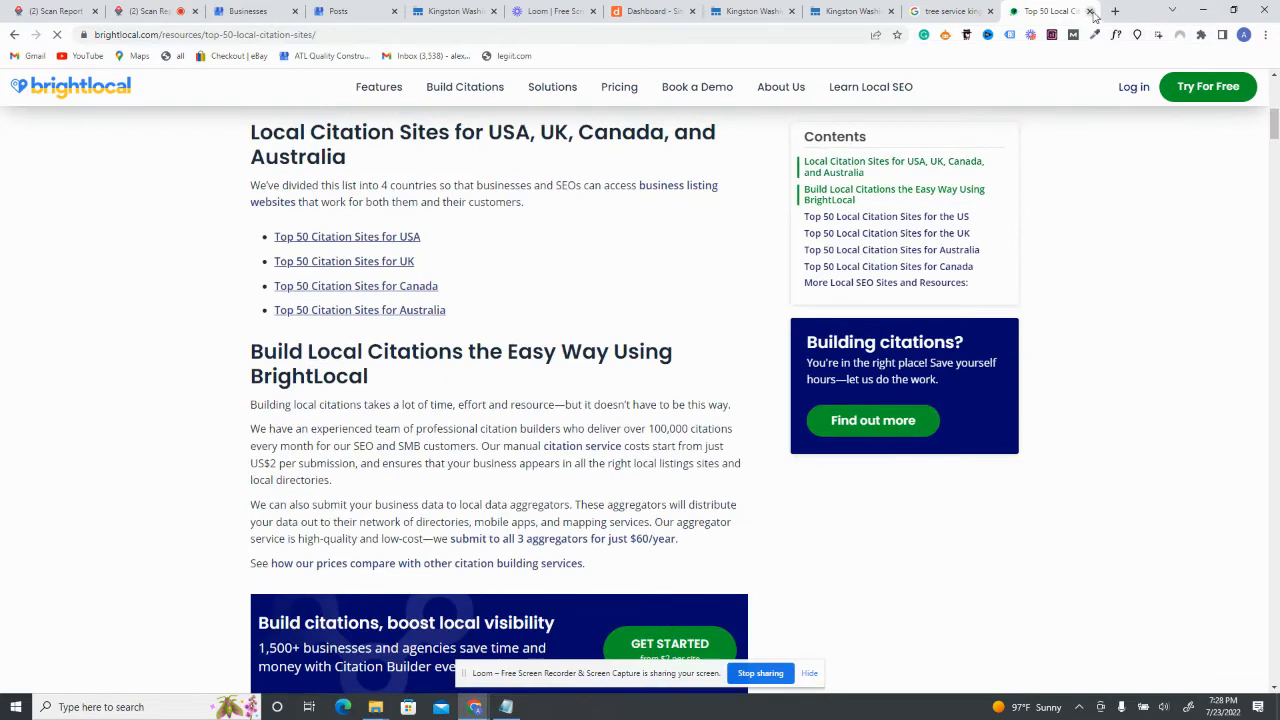
{"action": "left_click", "coordinate": [1089, 11]}
Search Google for "citation vault" in a new tab, open the Citation Vault website and go to its account login
{"action": "left_click", "coordinate": [1115, 11]}
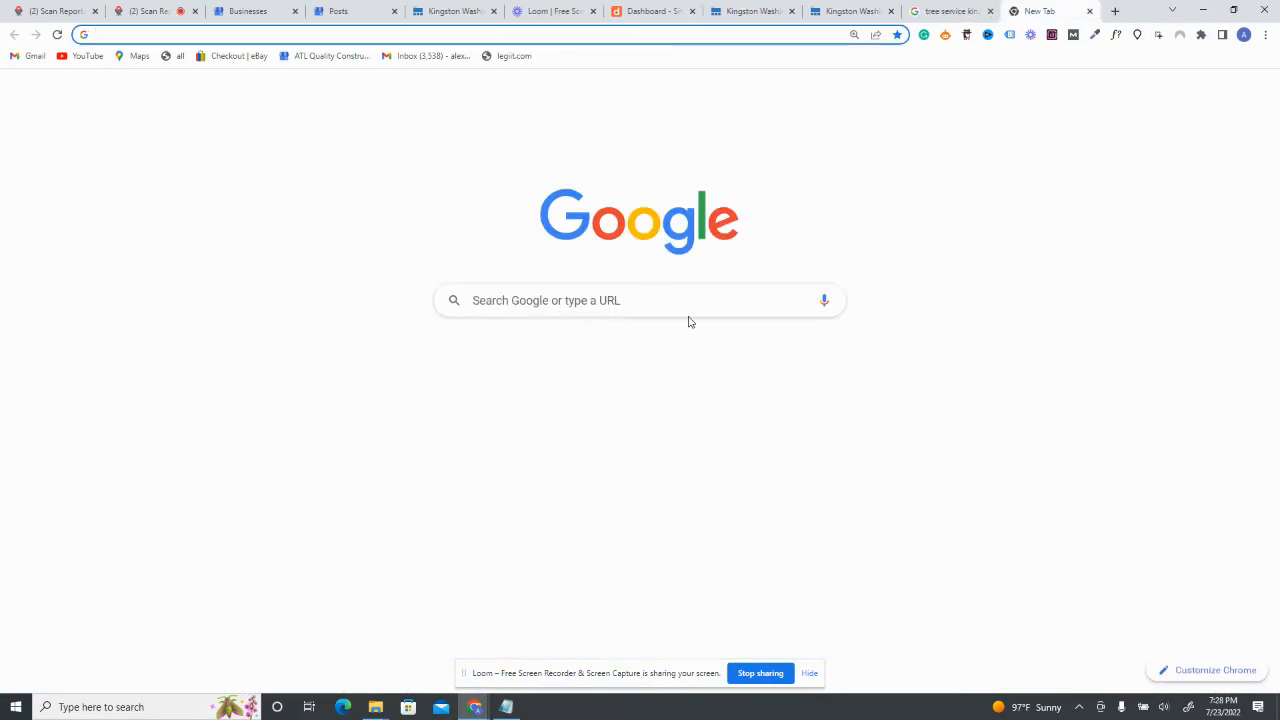
{"action": "left_click", "coordinate": [657, 298]}
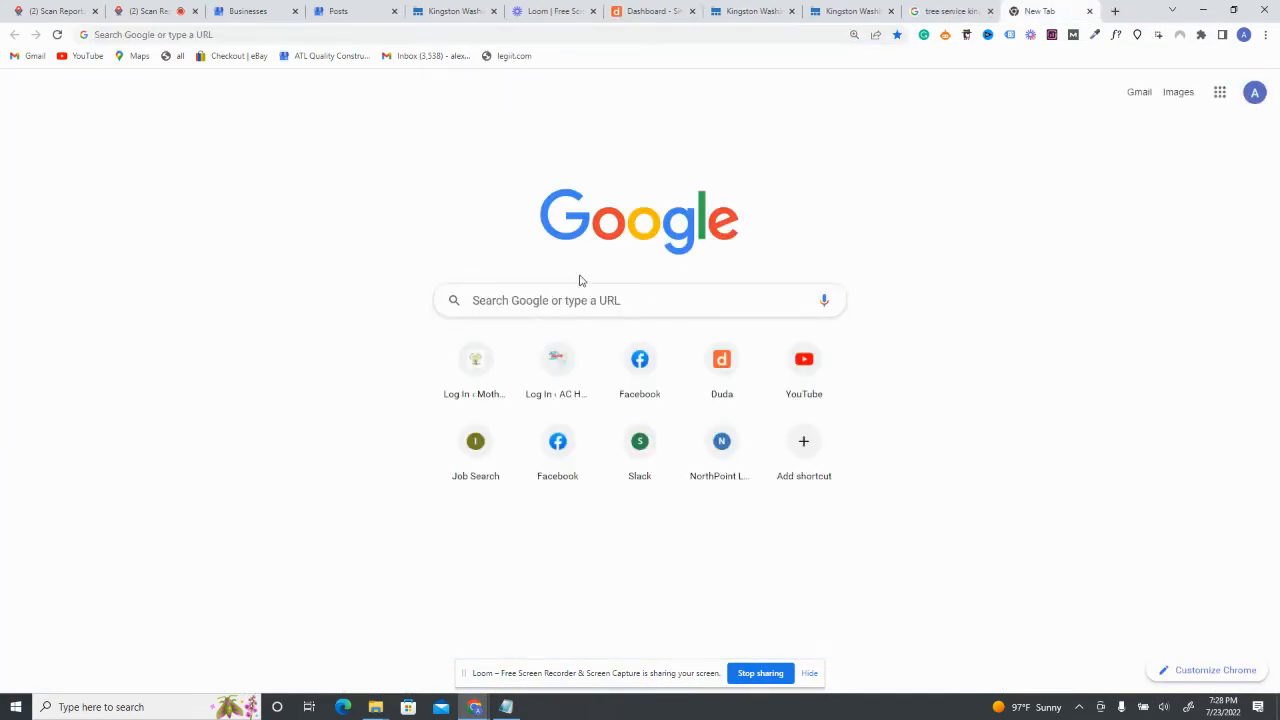
{"action": "left_click", "coordinate": [552, 294]}
{"action": "type", "text": "ci"}
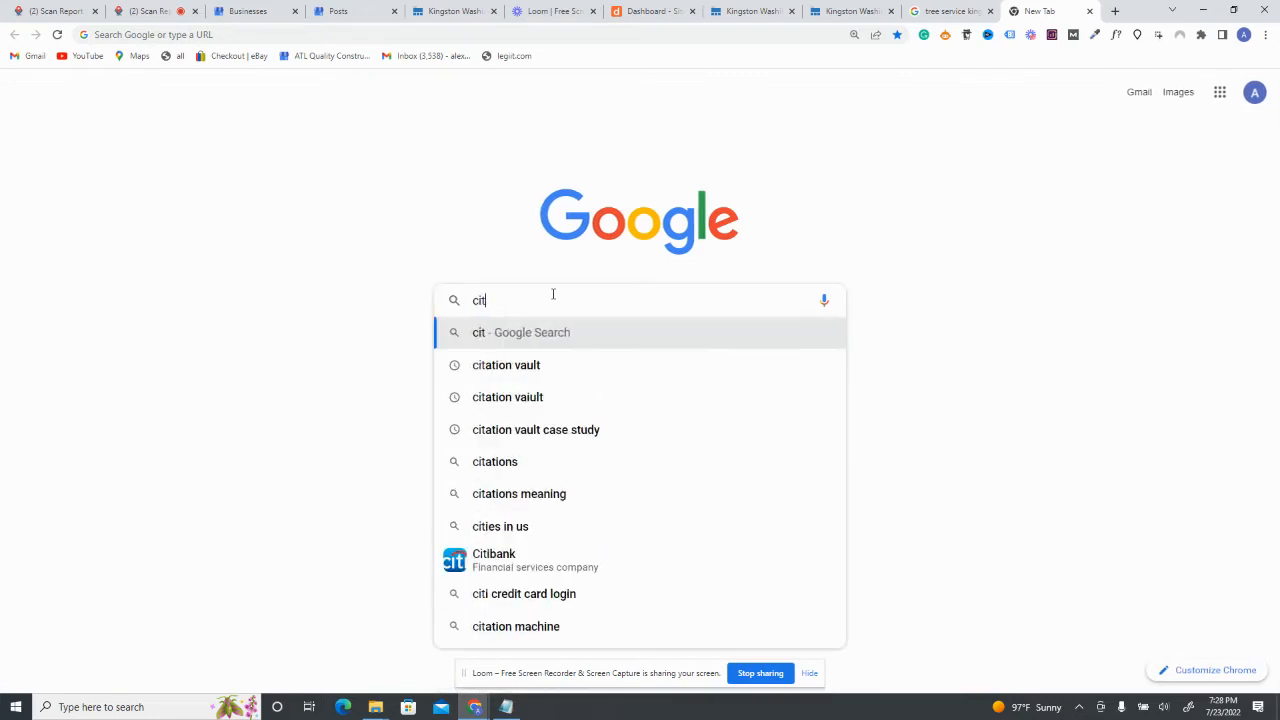
{"action": "left_click", "coordinate": [524, 364]}
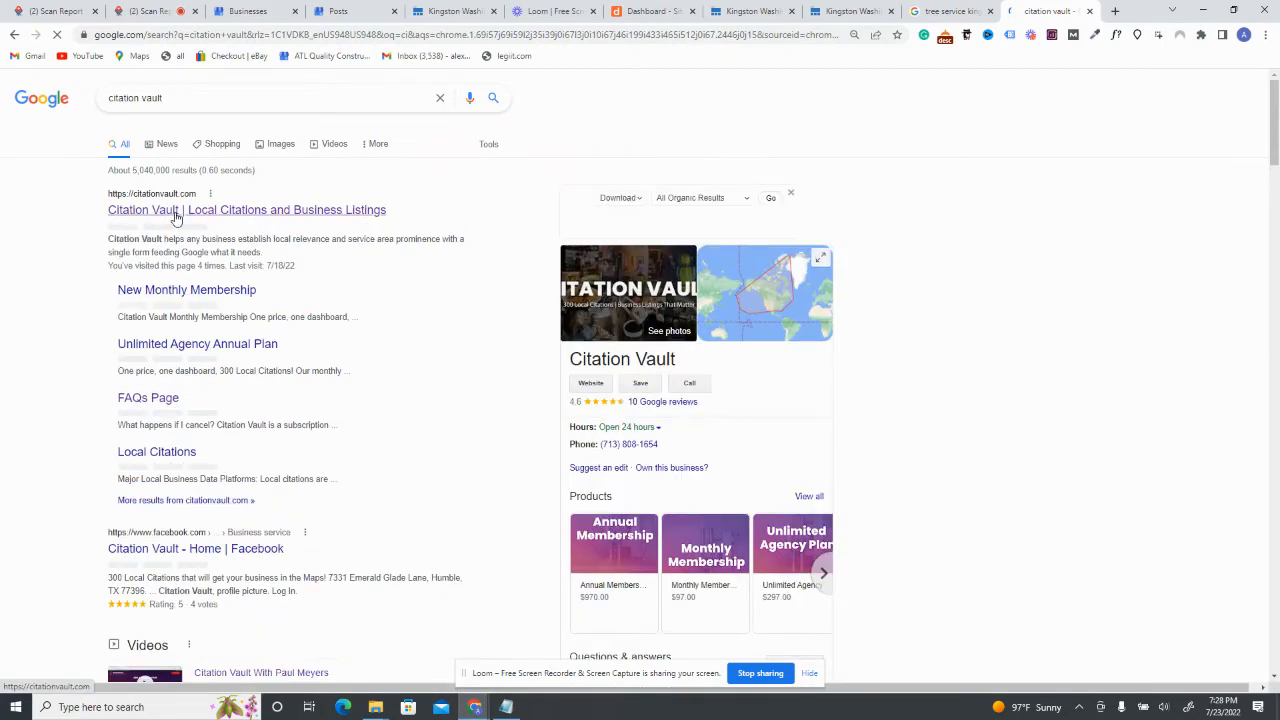
{"action": "left_click", "coordinate": [187, 212]}
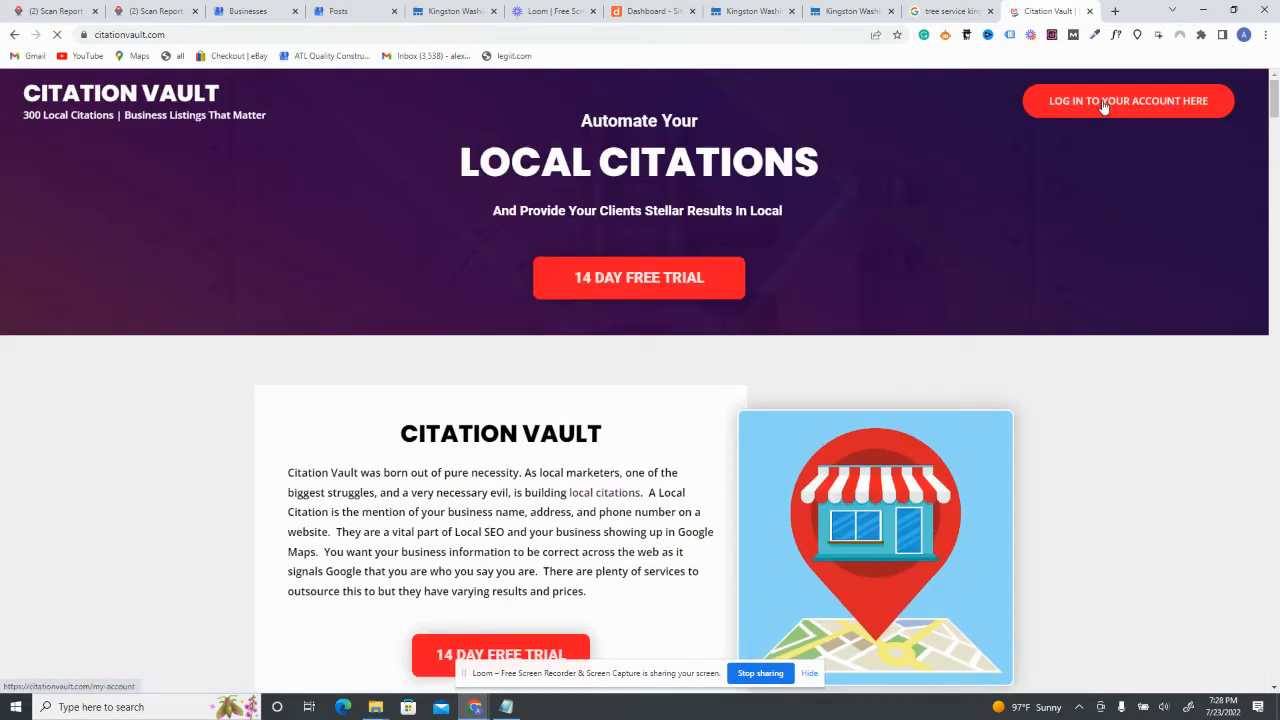
{"action": "left_click", "coordinate": [1104, 107]}
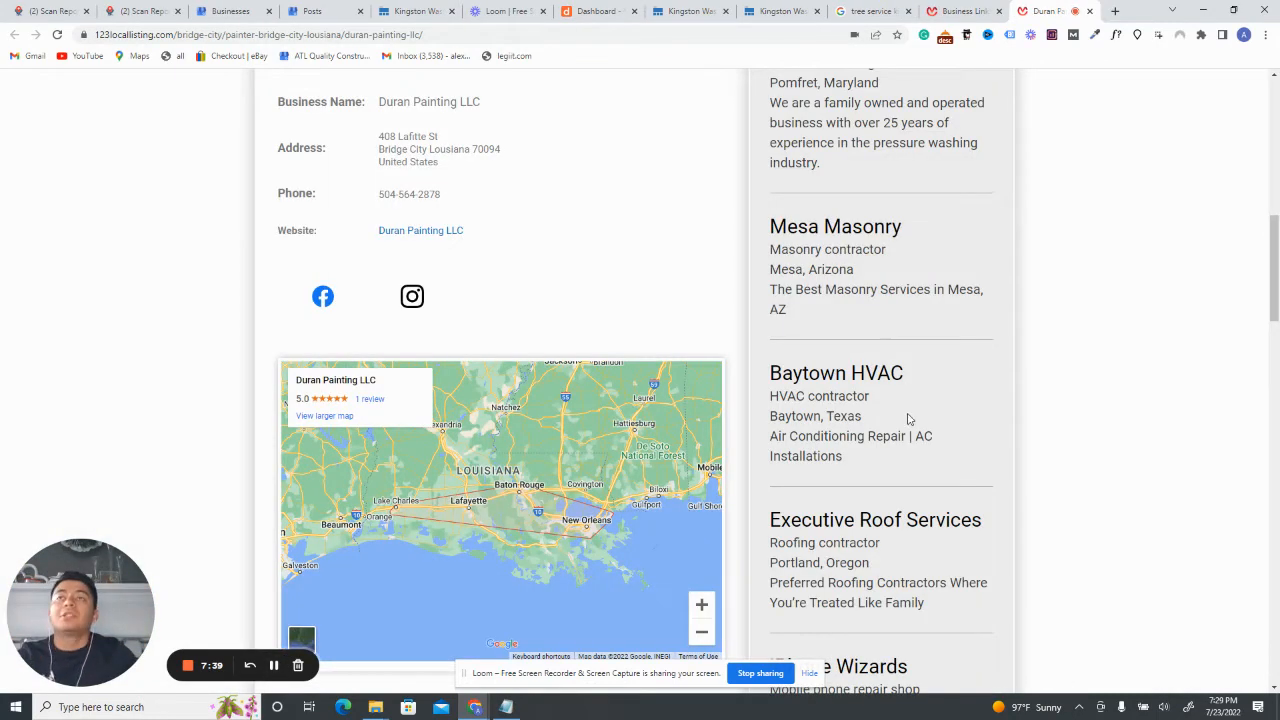
Examine the Duran Painting LLC listing on 123 Local Listing, including its description, hours, contact details, map and Bridge City sections
{"action": "scroll", "coordinate": [1043, 391], "scroll_direction": "up", "scroll_amount": 3}
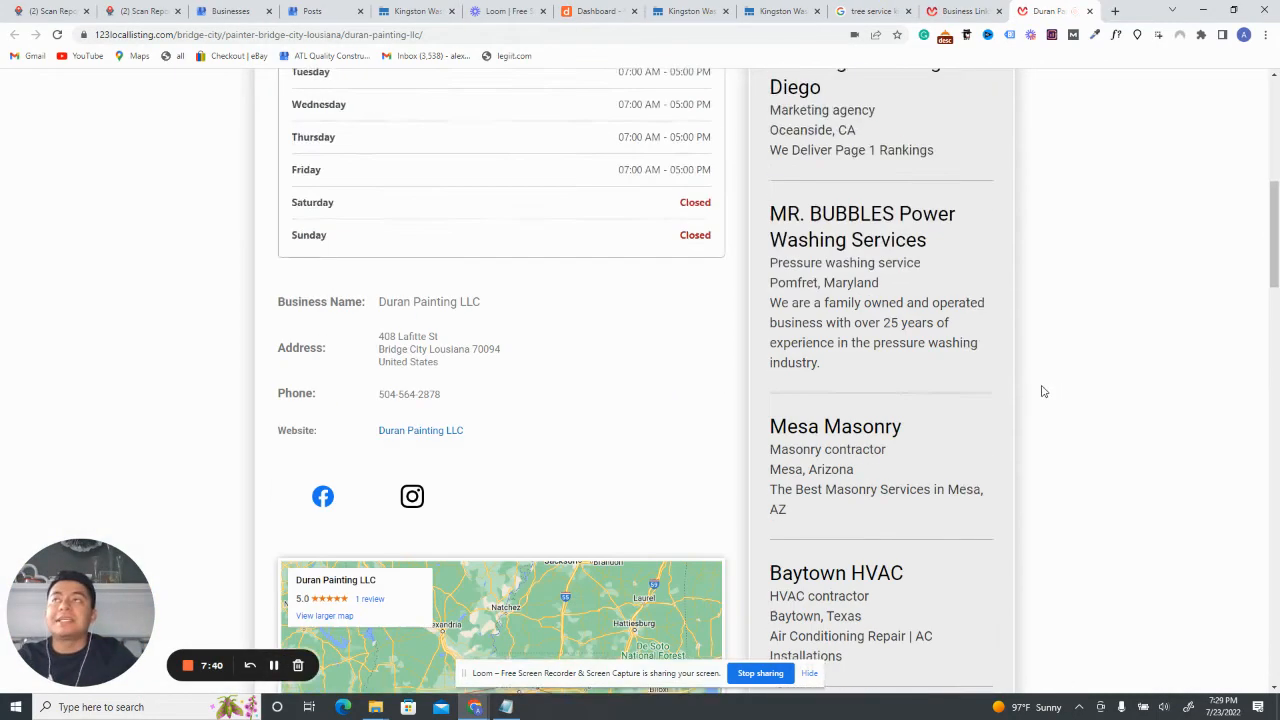
{"action": "scroll", "coordinate": [1043, 391], "scroll_direction": "up", "scroll_amount": 5}
{"action": "scroll", "coordinate": [1045, 386], "scroll_direction": "down", "scroll_amount": 2}
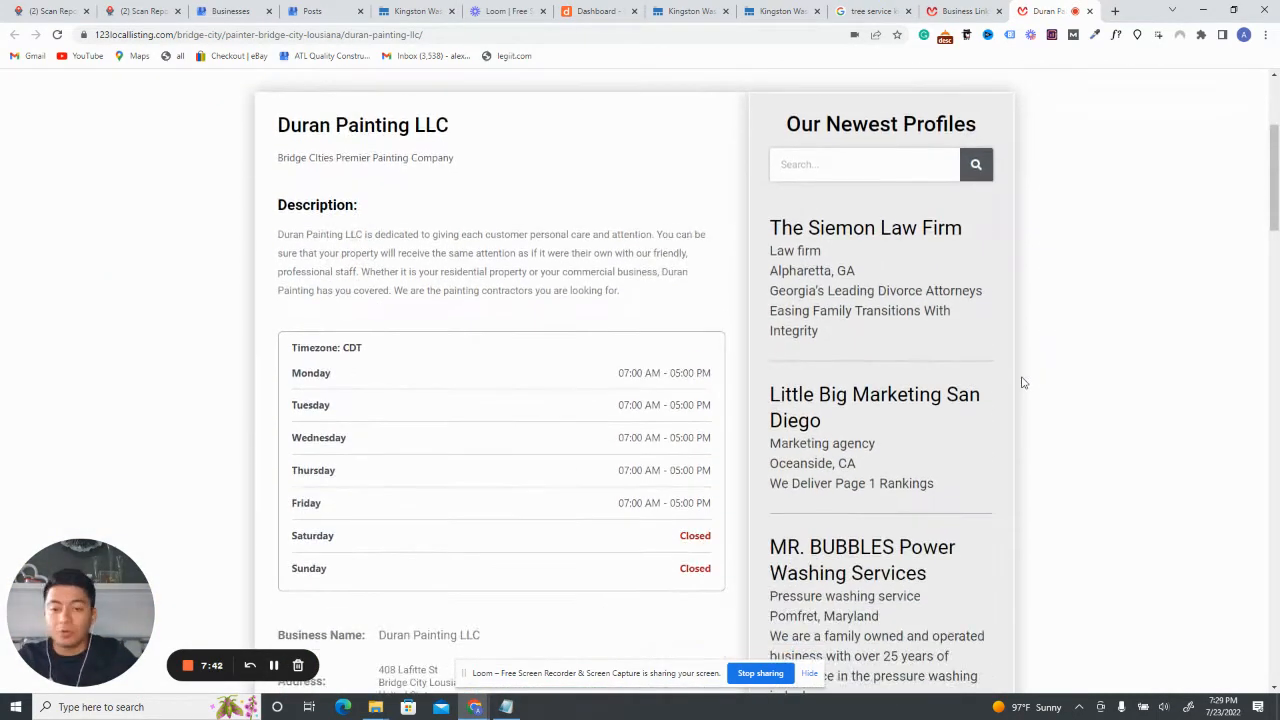
{"action": "scroll", "coordinate": [1025, 378], "scroll_direction": "down", "scroll_amount": 1}
{"action": "scroll", "coordinate": [1025, 378], "scroll_direction": "up", "scroll_amount": 3}
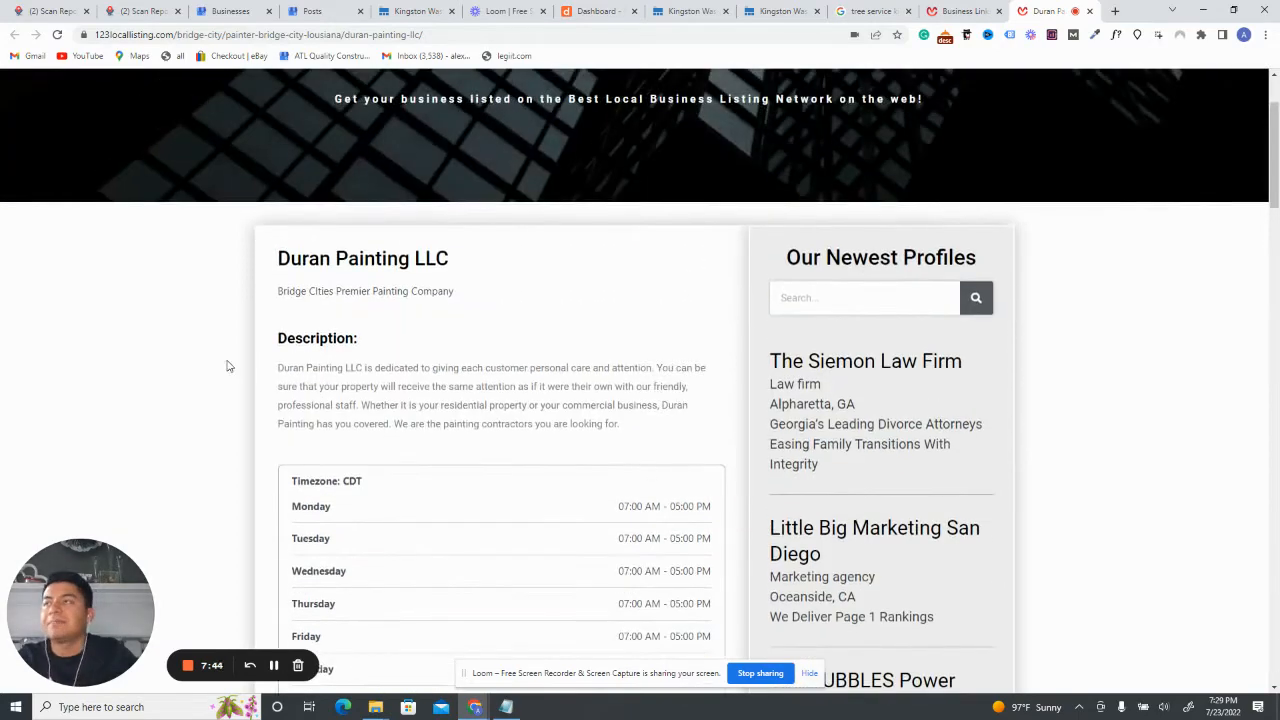
{"action": "scroll", "coordinate": [290, 340], "scroll_direction": "down", "scroll_amount": 2}
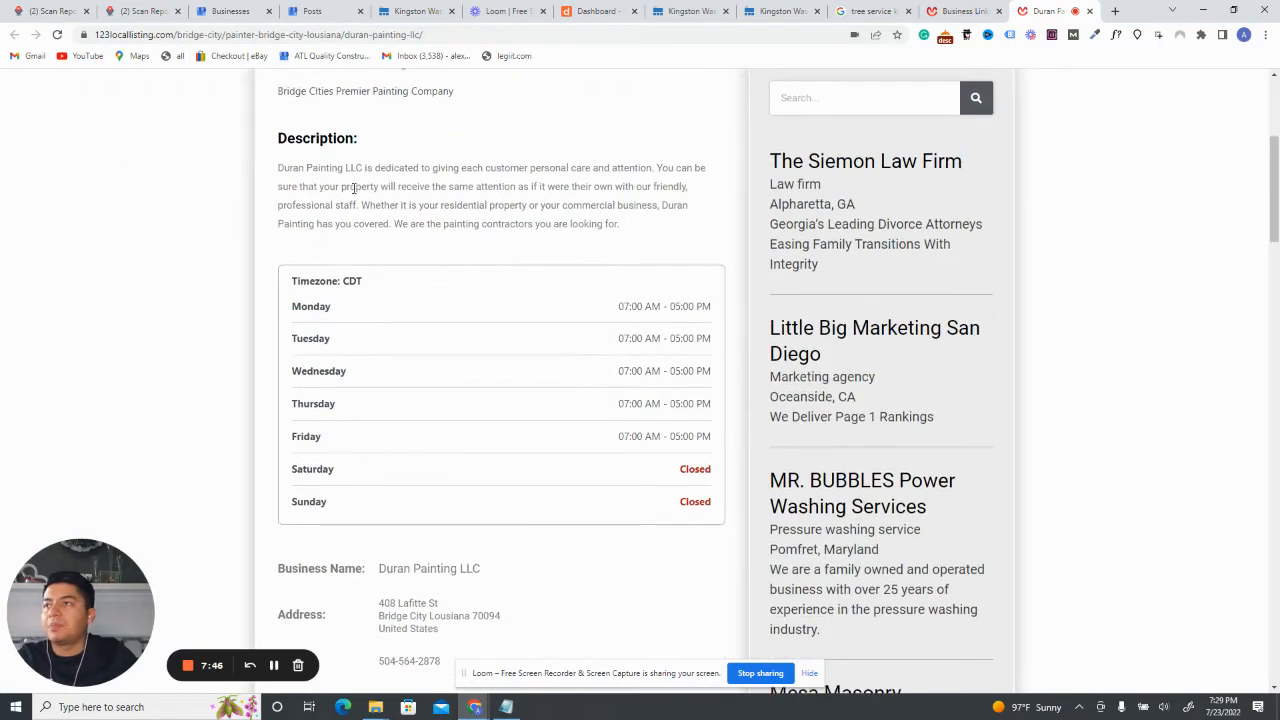
{"action": "scroll", "coordinate": [370, 192], "scroll_direction": "down", "scroll_amount": 1}
{"action": "scroll", "coordinate": [477, 200], "scroll_direction": "down", "scroll_amount": 4}
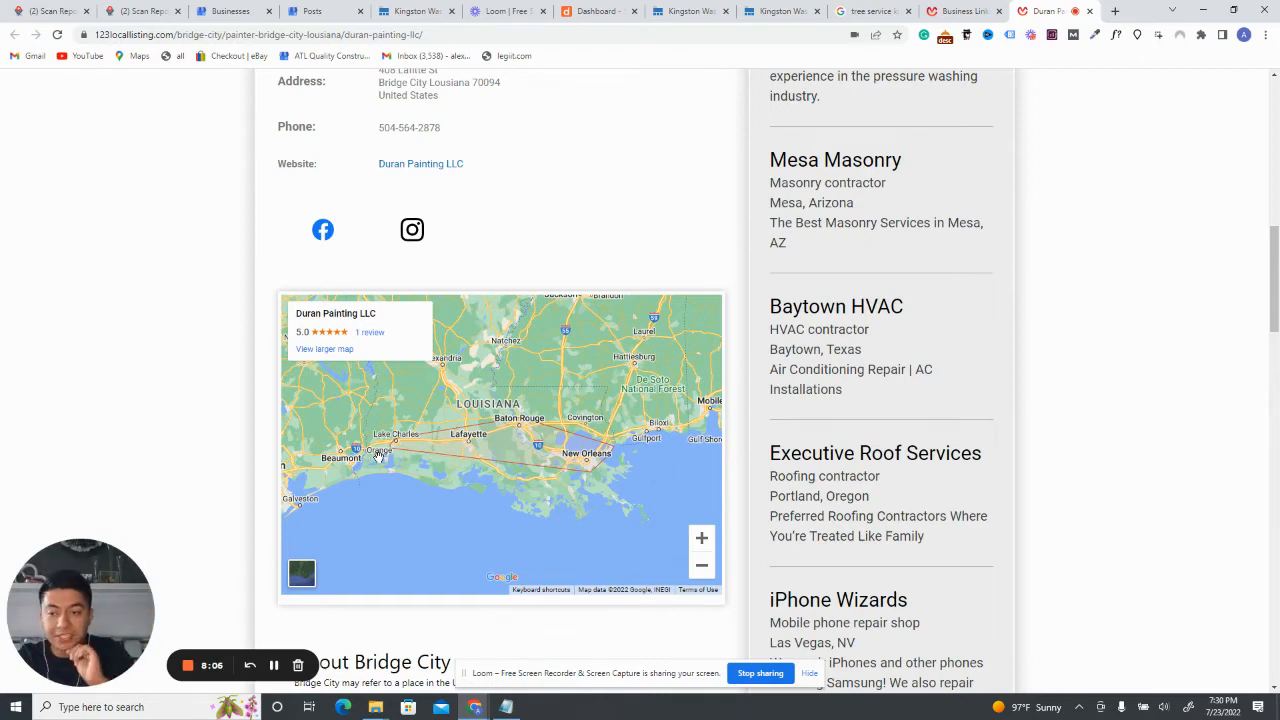
{"action": "scroll", "coordinate": [500, 420], "scroll_direction": "down", "scroll_amount": 4}
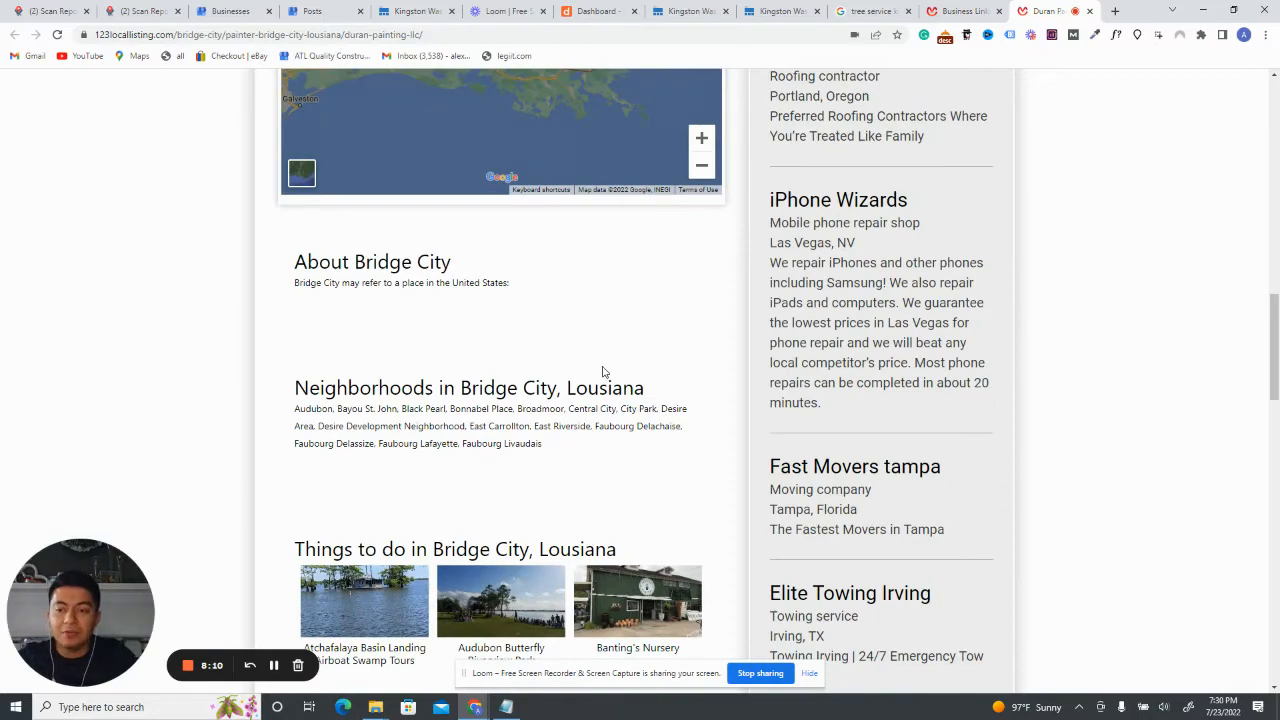
{"action": "scroll", "coordinate": [602, 372], "scroll_direction": "up", "scroll_amount": 10}
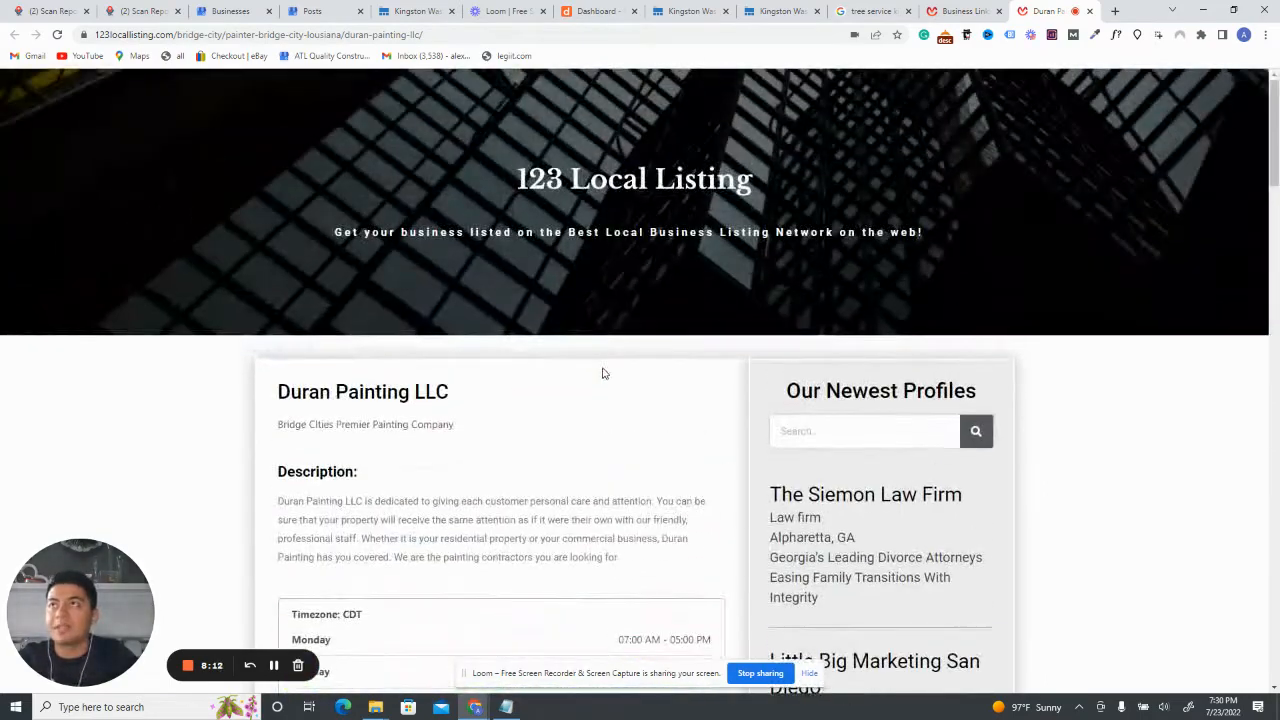
{"action": "scroll", "coordinate": [589, 388], "scroll_direction": "down", "scroll_amount": 1}
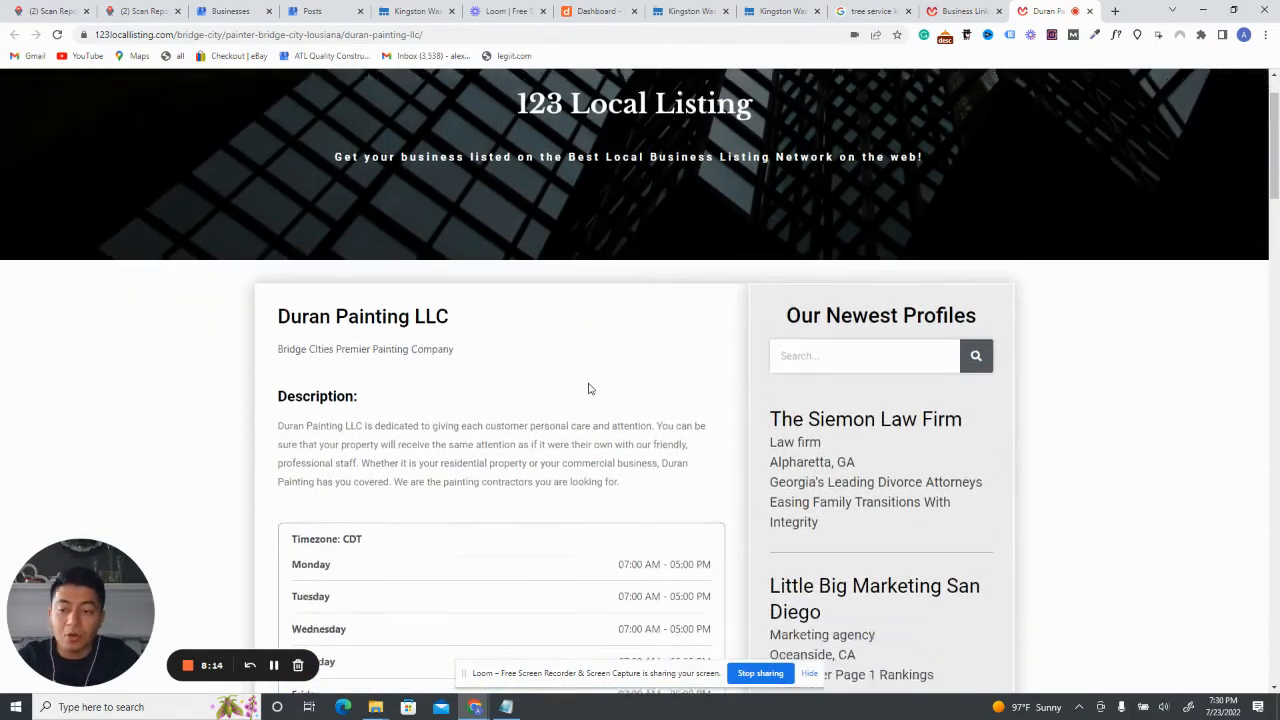
{"action": "scroll", "coordinate": [589, 390], "scroll_direction": "down", "scroll_amount": 3}
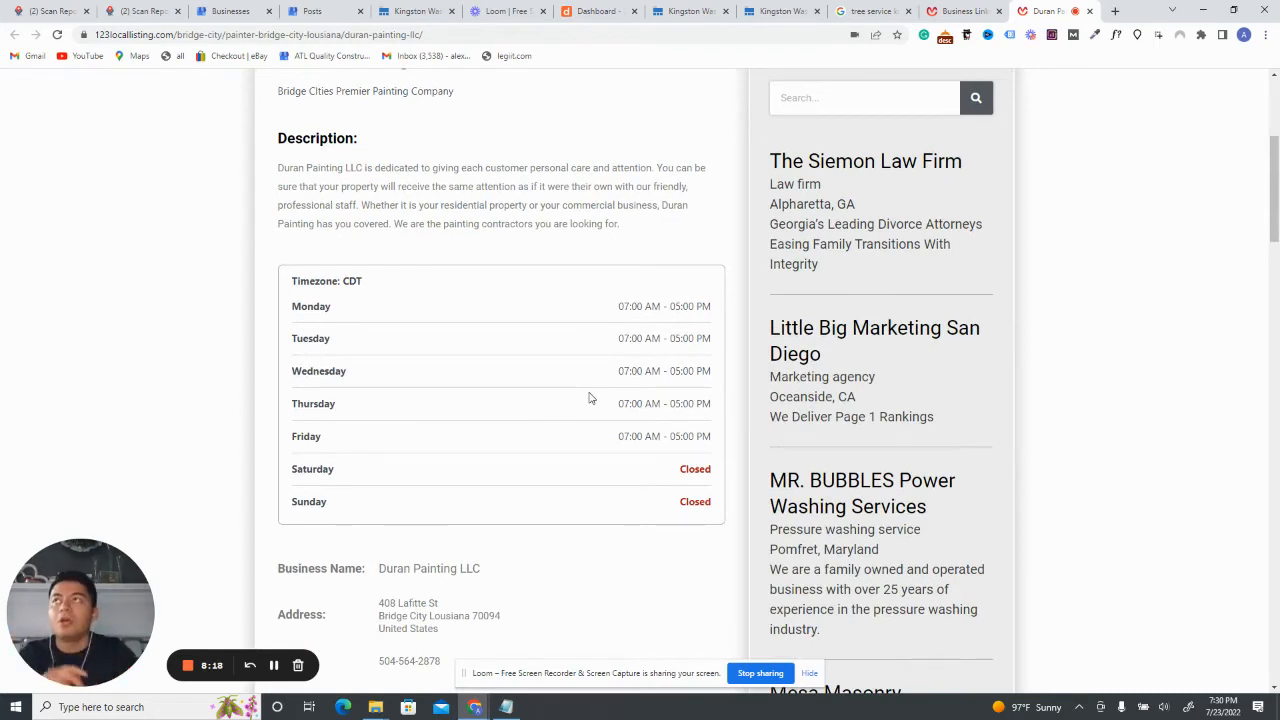
Search Google for "guillermos landscaping" in a new tab and show the results in Google Maps
{"action": "left_click", "coordinate": [1116, 11]}
{"action": "left_click", "coordinate": [569, 309]}
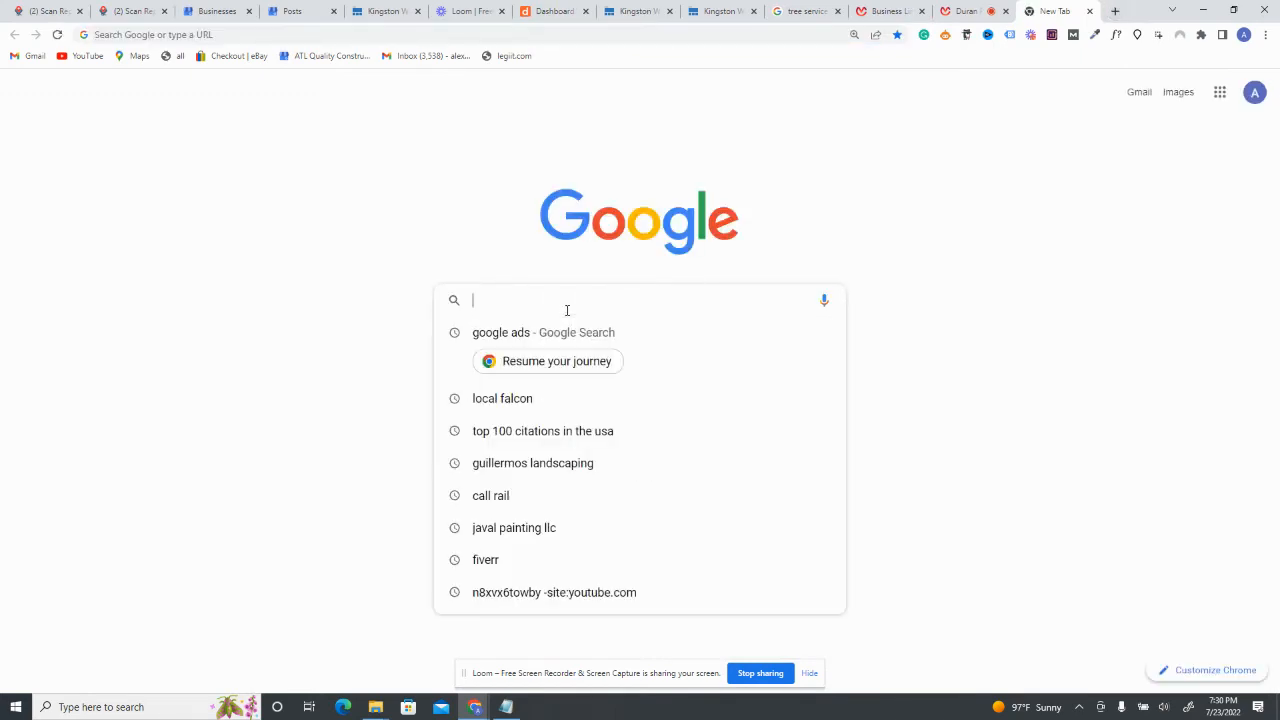
{"action": "type", "text": "guil"}
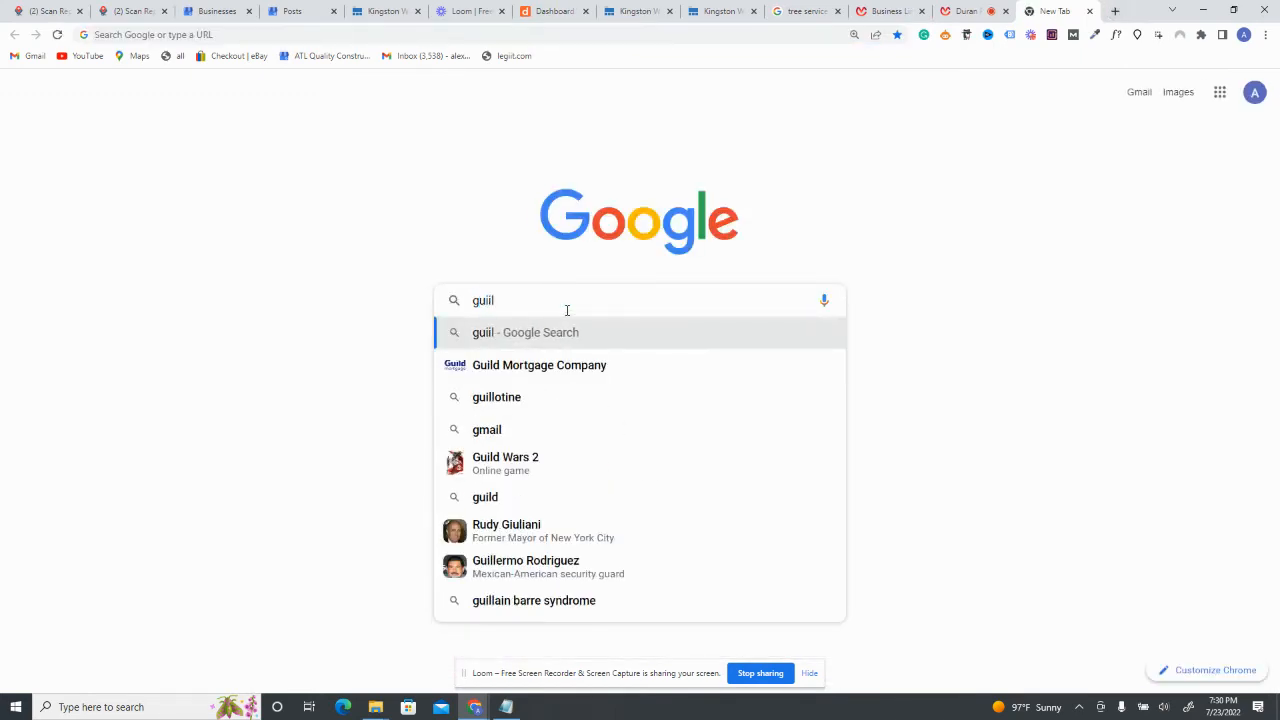
{"action": "key", "text": "BackSpace"}
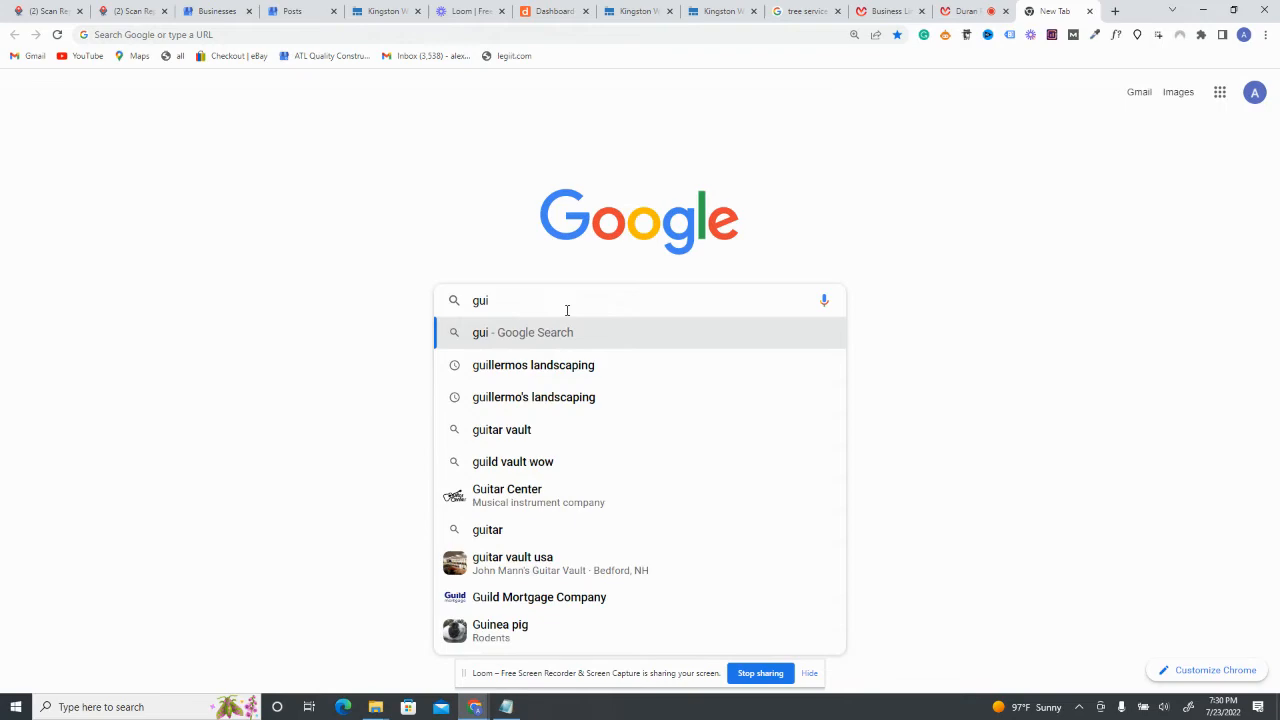
{"action": "left_click", "coordinate": [575, 367]}
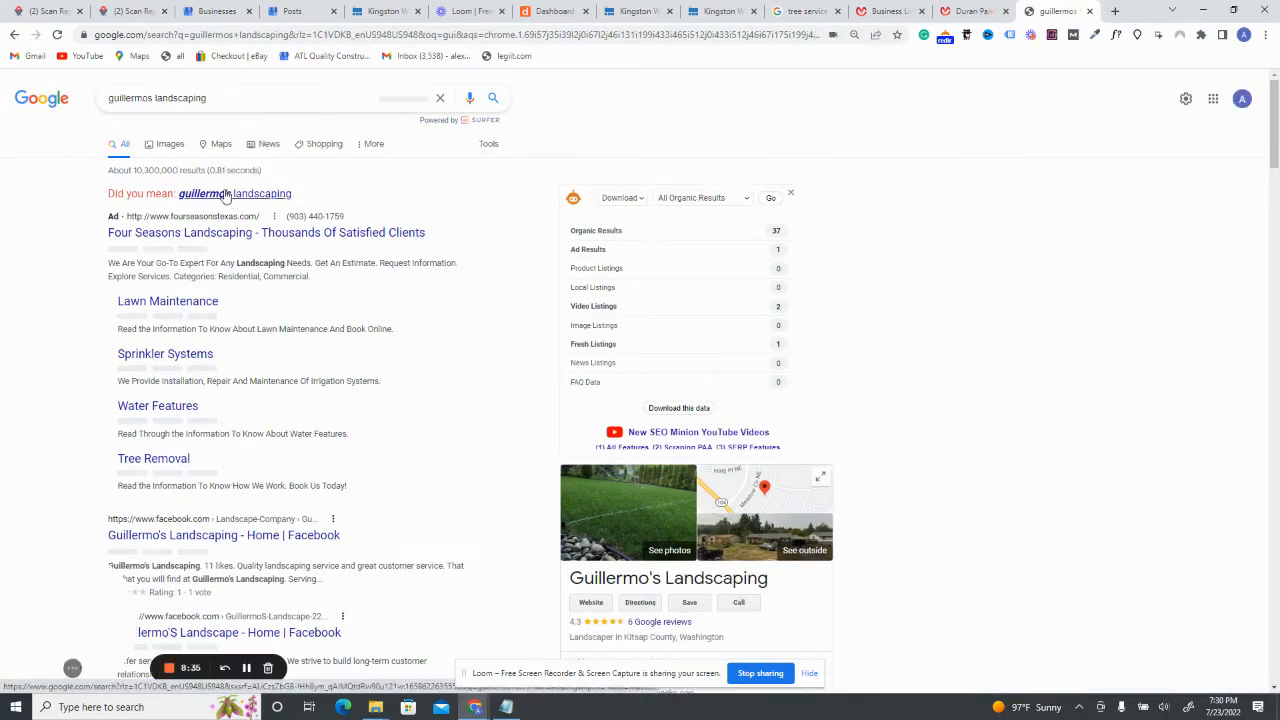
{"action": "left_click", "coordinate": [220, 145]}
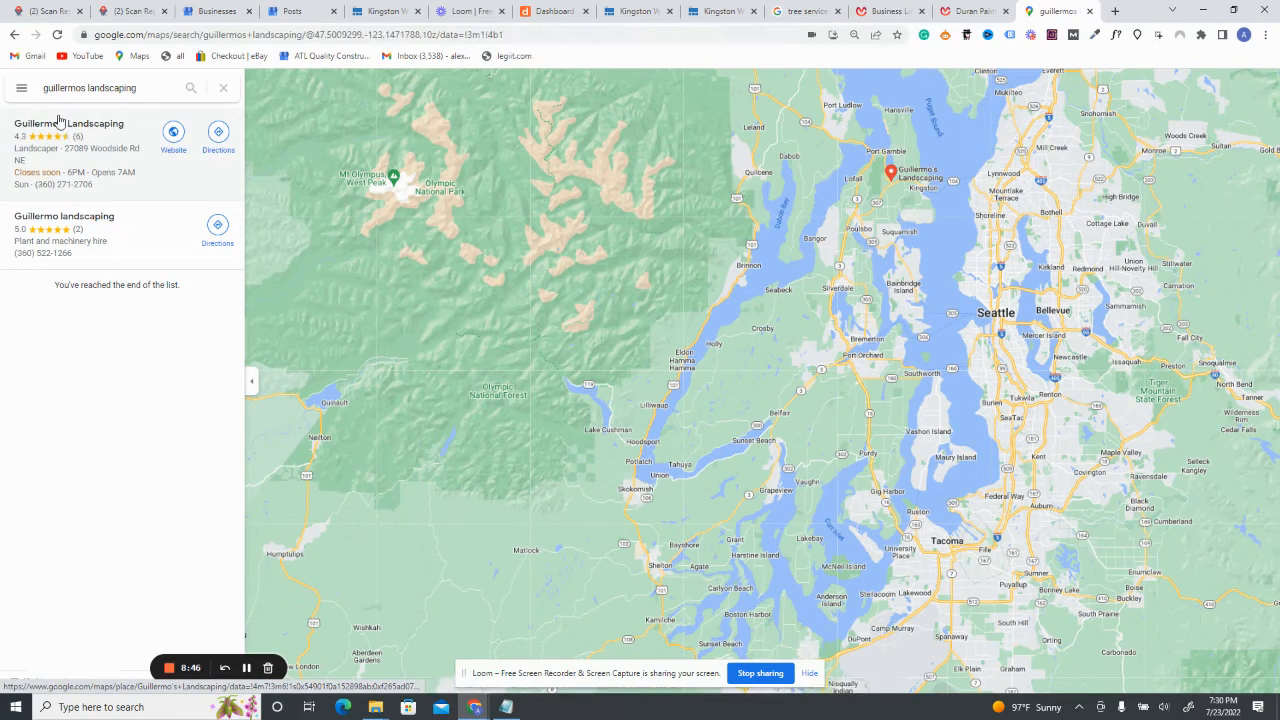
Open the Guillermo's Landscaping listing on the map and bring up the embed code among its sharing options
{"action": "left_click", "coordinate": [120, 136]}
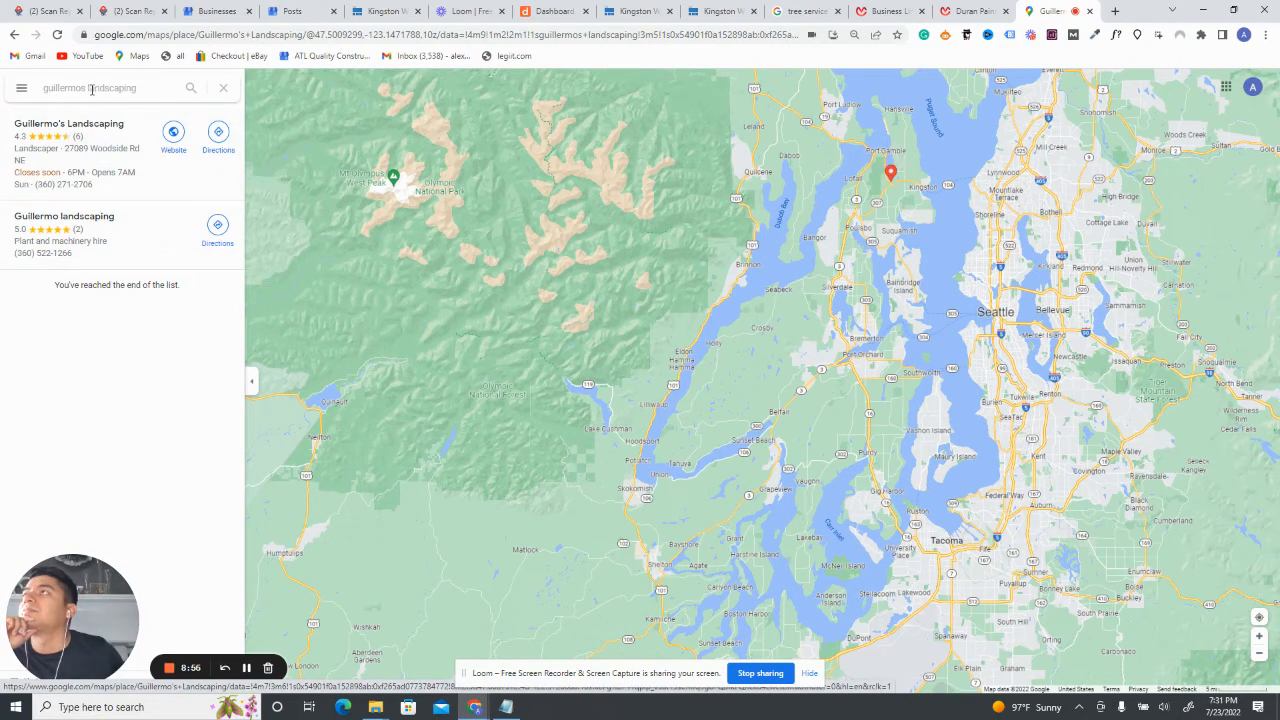
{"action": "left_click", "coordinate": [20, 88]}
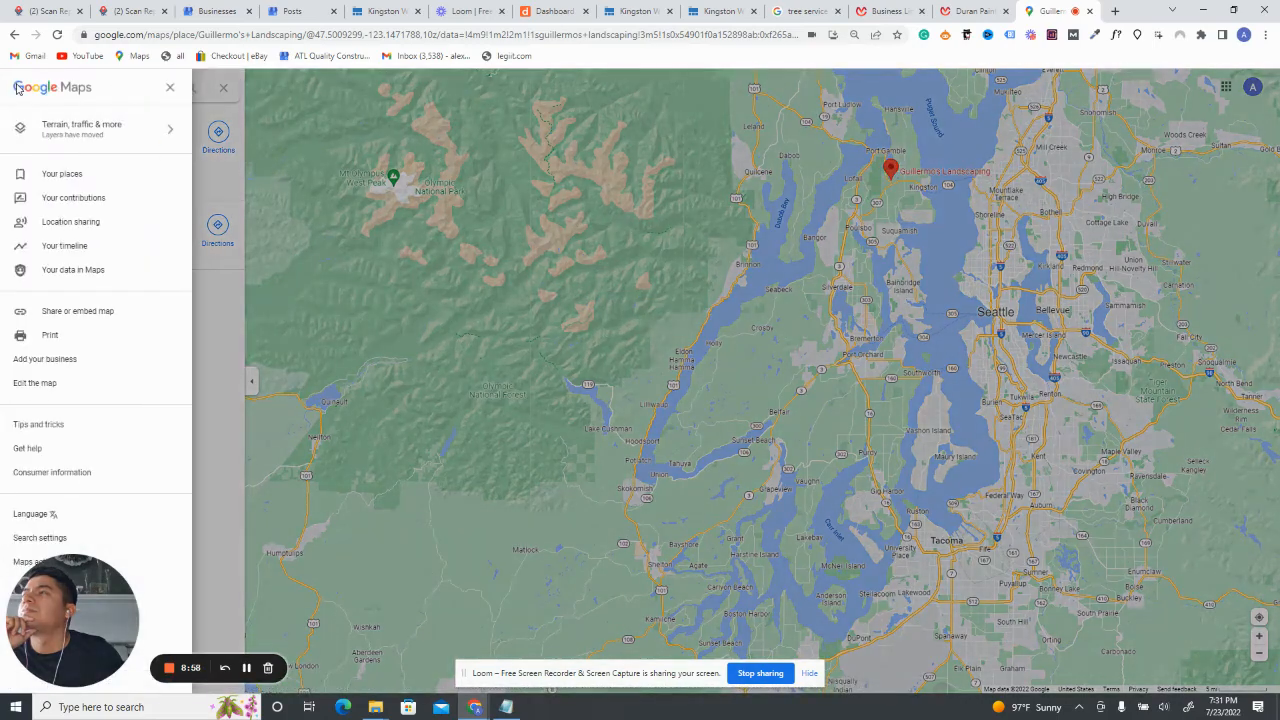
{"action": "left_click", "coordinate": [668, 148]}
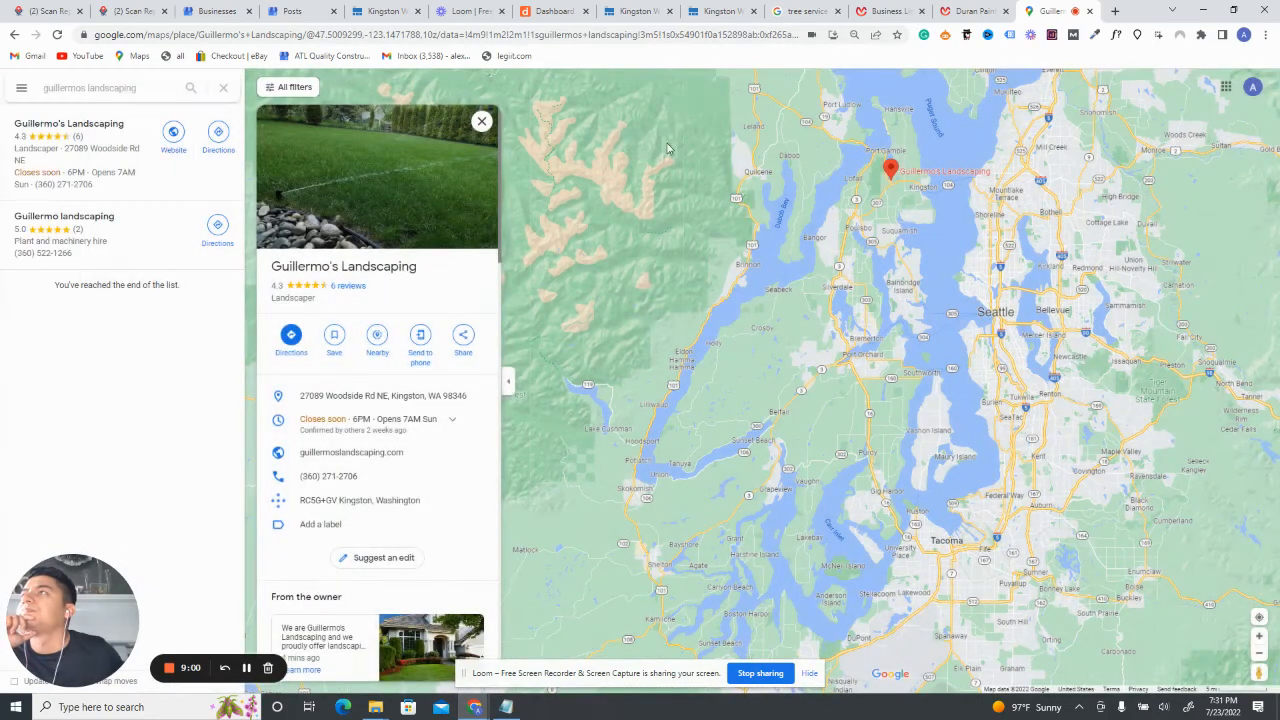
{"action": "left_click", "coordinate": [463, 339]}
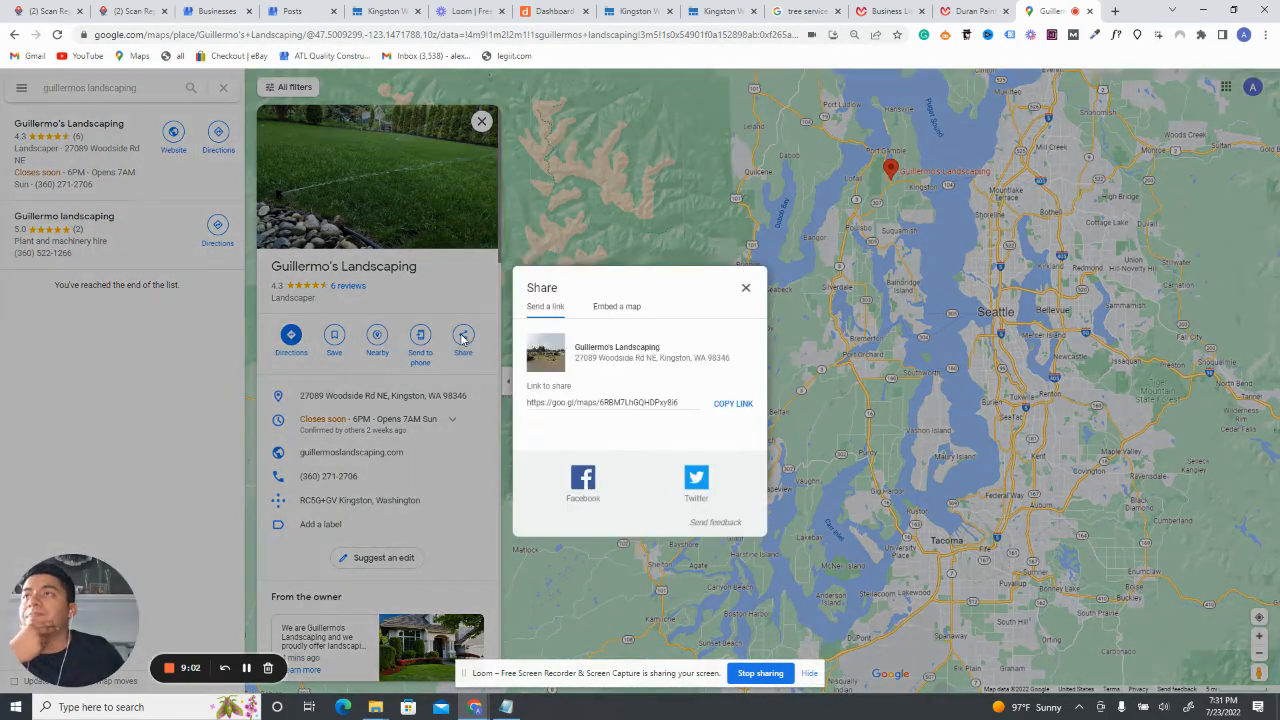
{"action": "left_click", "coordinate": [618, 308]}
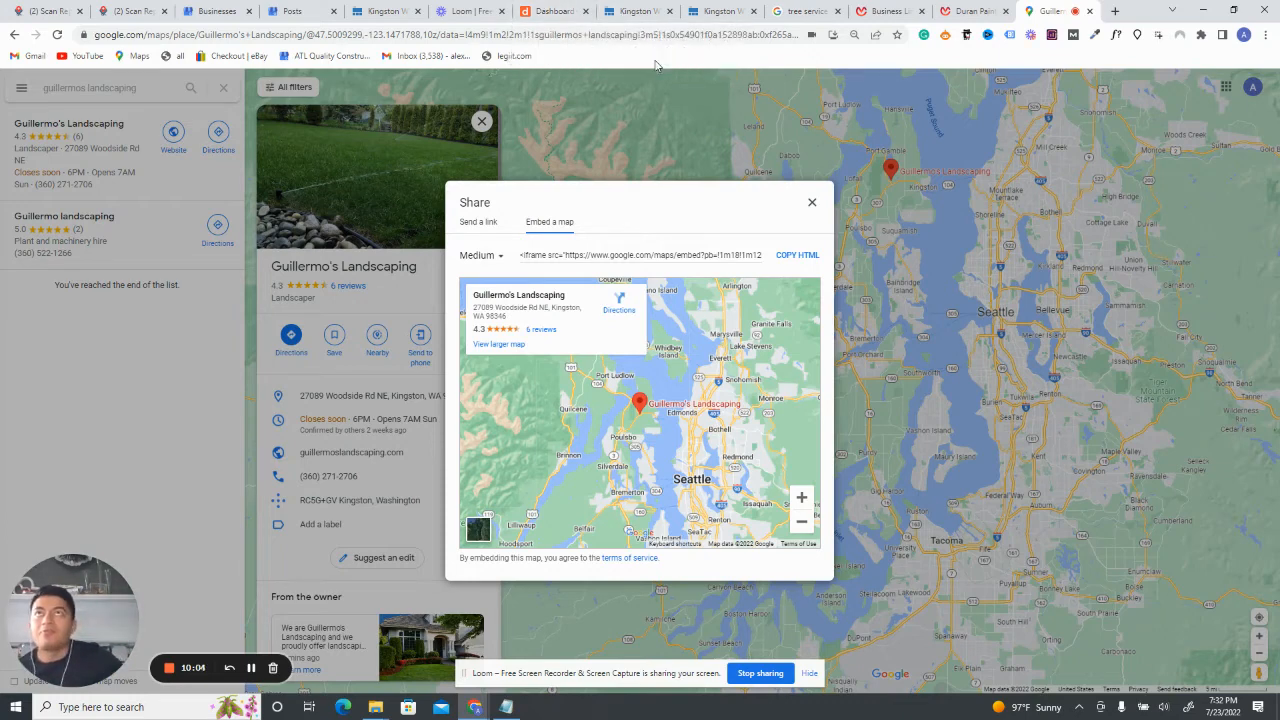
Return to the Duran Painting LLC listing on 123 Local Listing and show its heading and description
{"action": "left_click", "coordinate": [967, 8]}
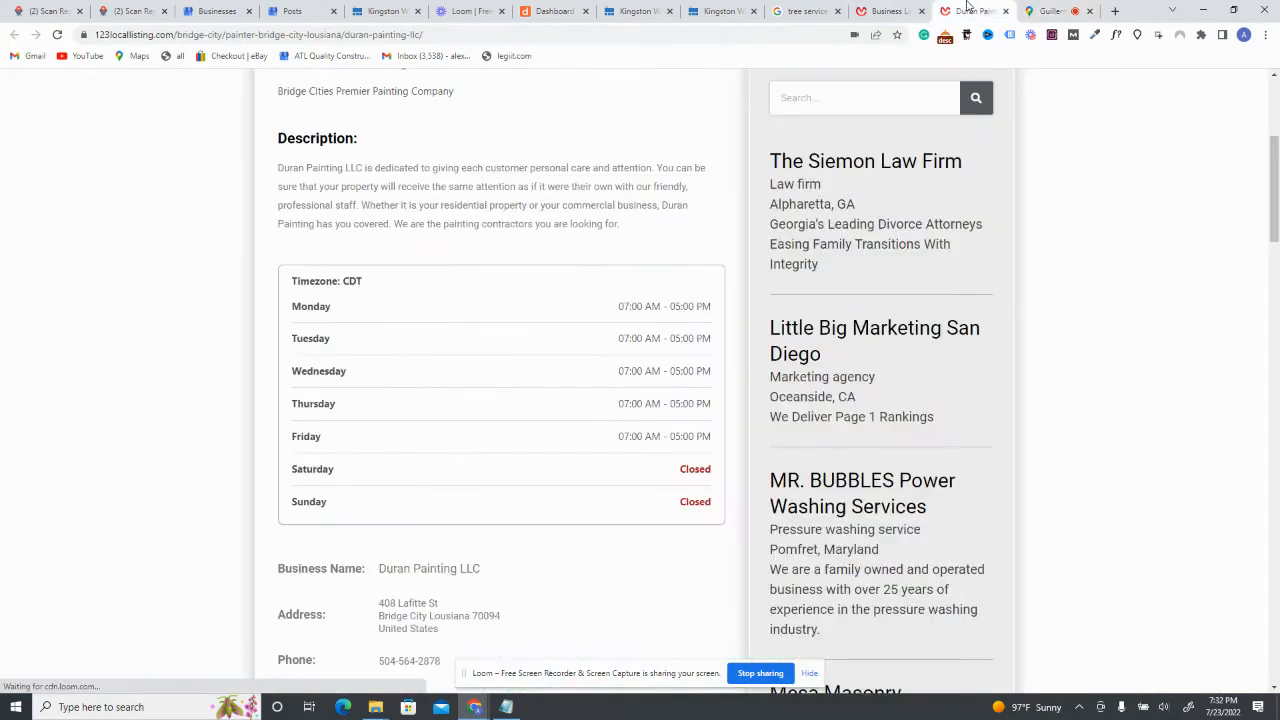
{"action": "left_click", "coordinate": [888, 11]}
{"action": "left_click", "coordinate": [960, 10]}
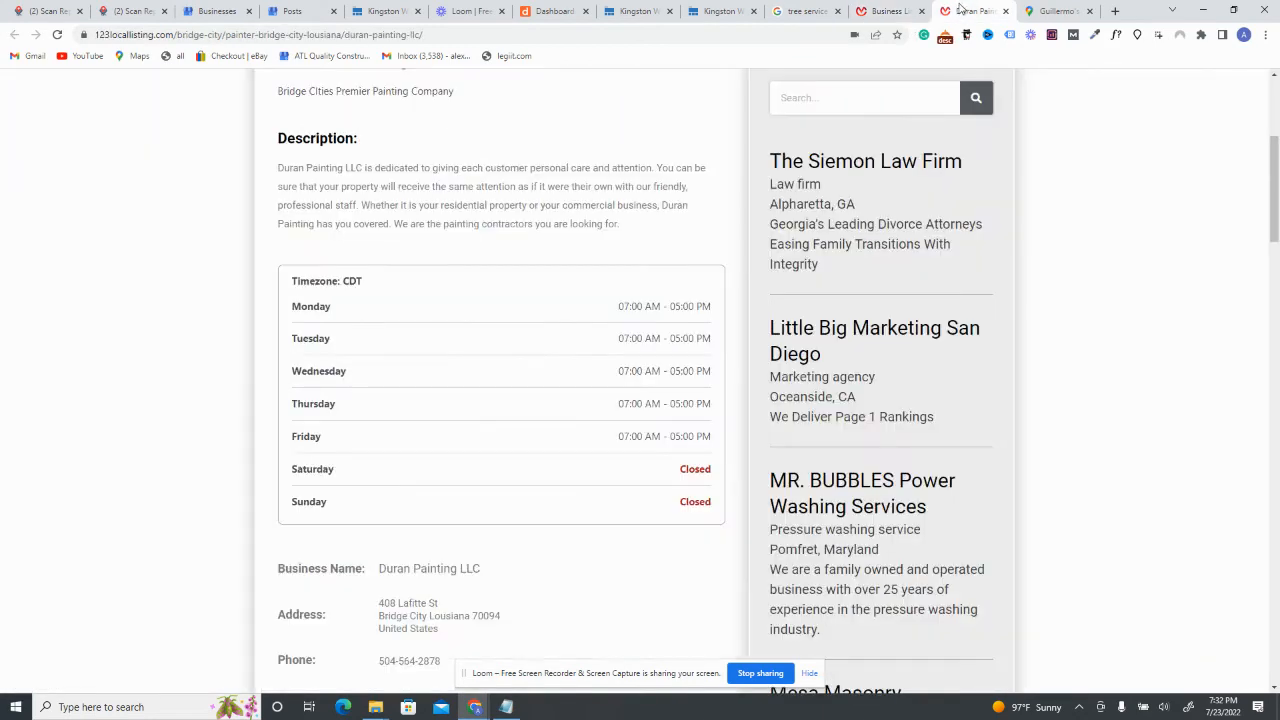
{"action": "scroll", "coordinate": [1135, 225], "scroll_direction": "up", "scroll_amount": 3}
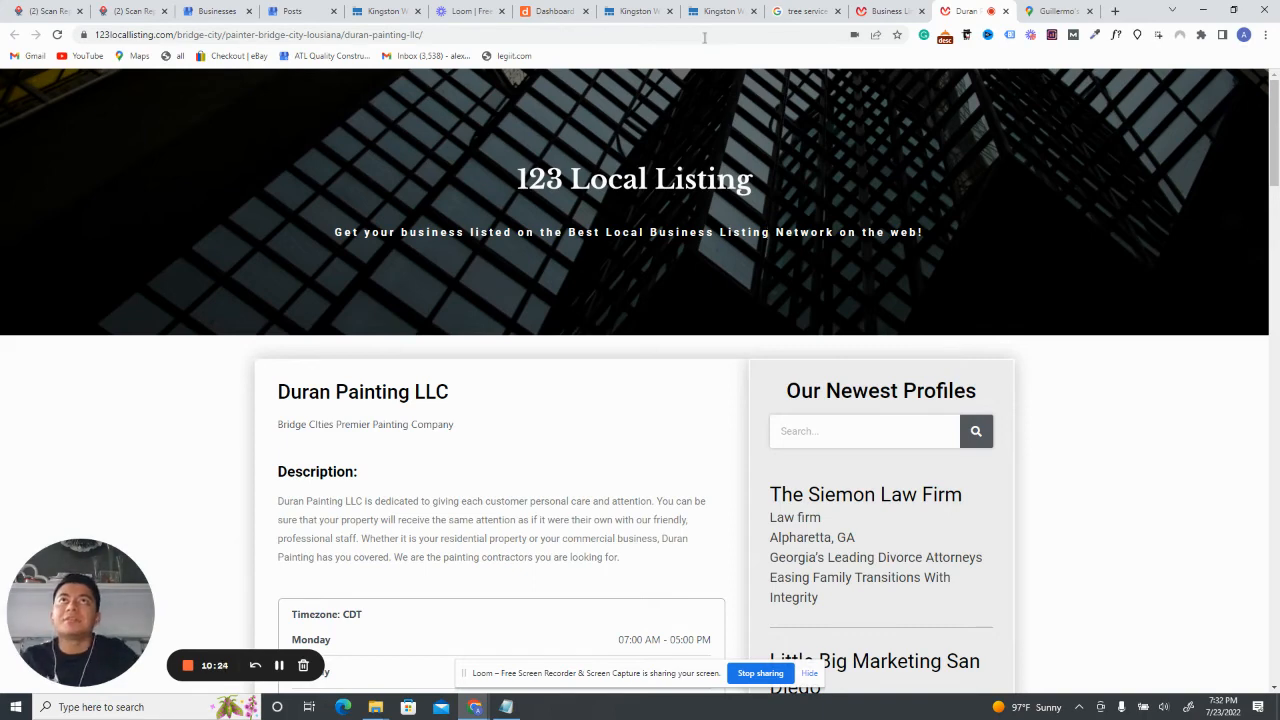
Search Google for "fiver" in a new tab and open the Fiverr website from the results
{"action": "key", "text": "ctrl+t"}
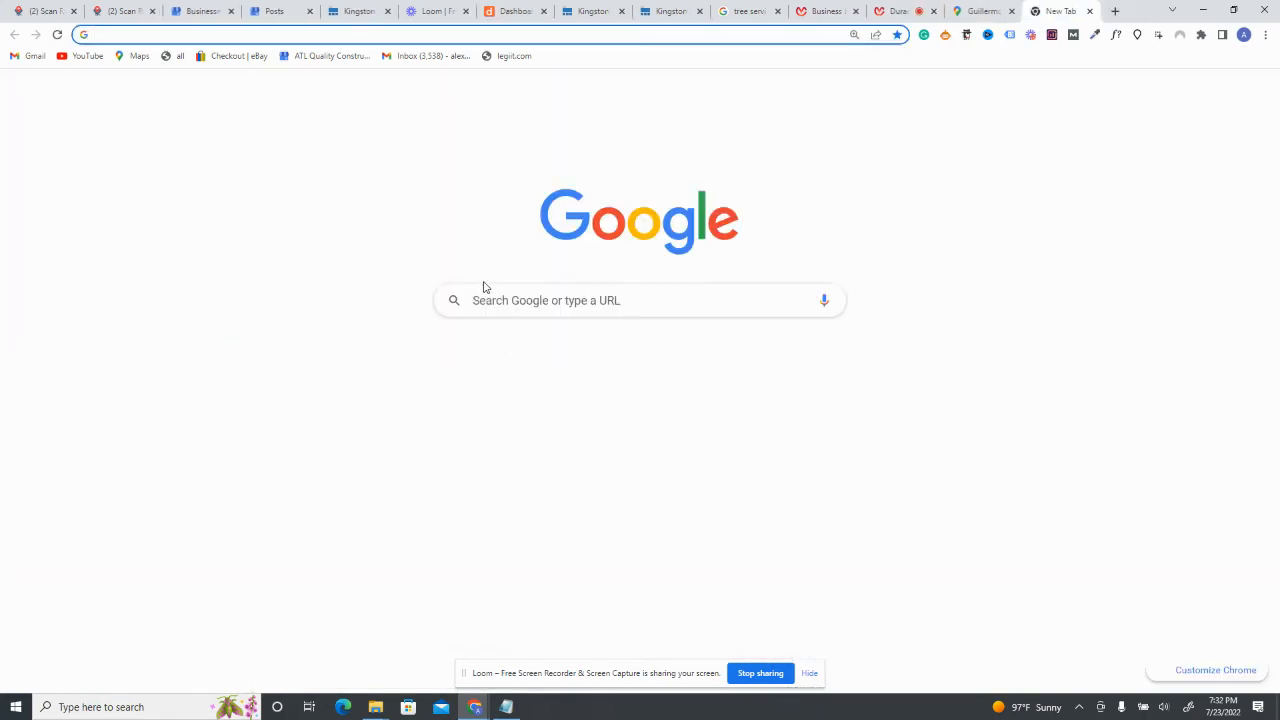
{"action": "left_click", "coordinate": [484, 293]}
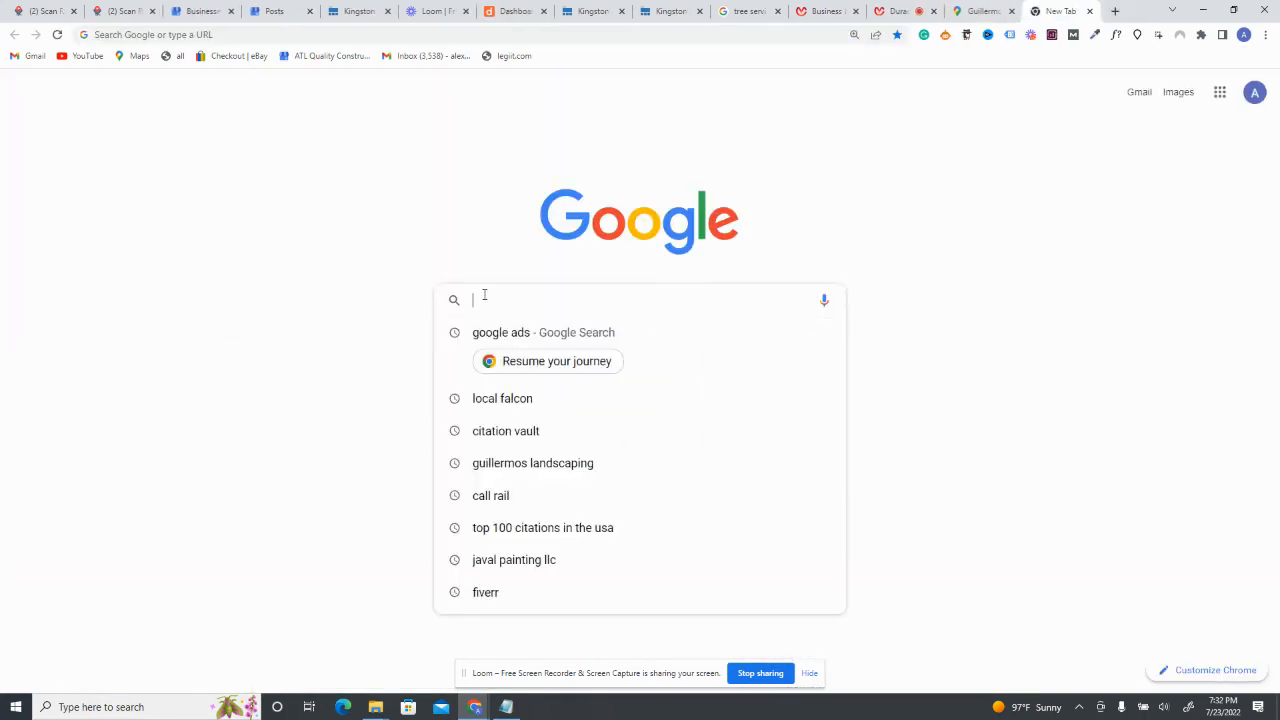
{"action": "type", "text": "fiver"}
{"action": "key", "text": "Return"}
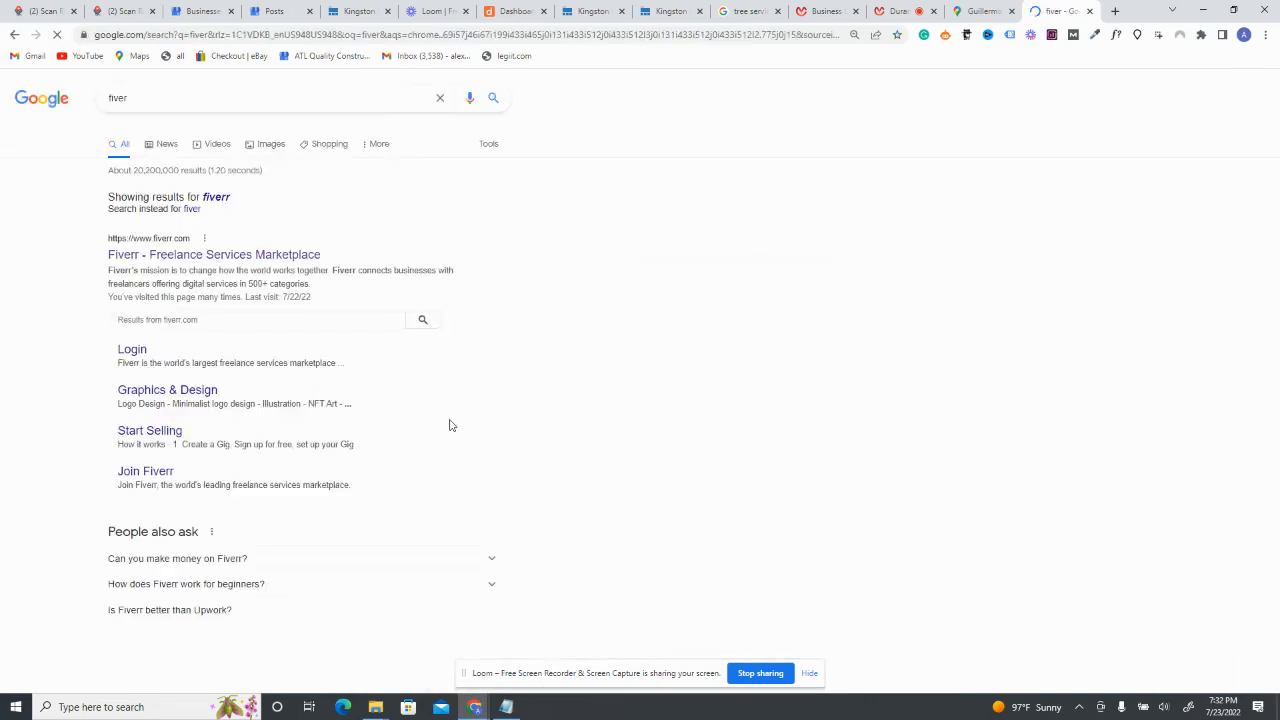
{"action": "left_click", "coordinate": [171, 261]}
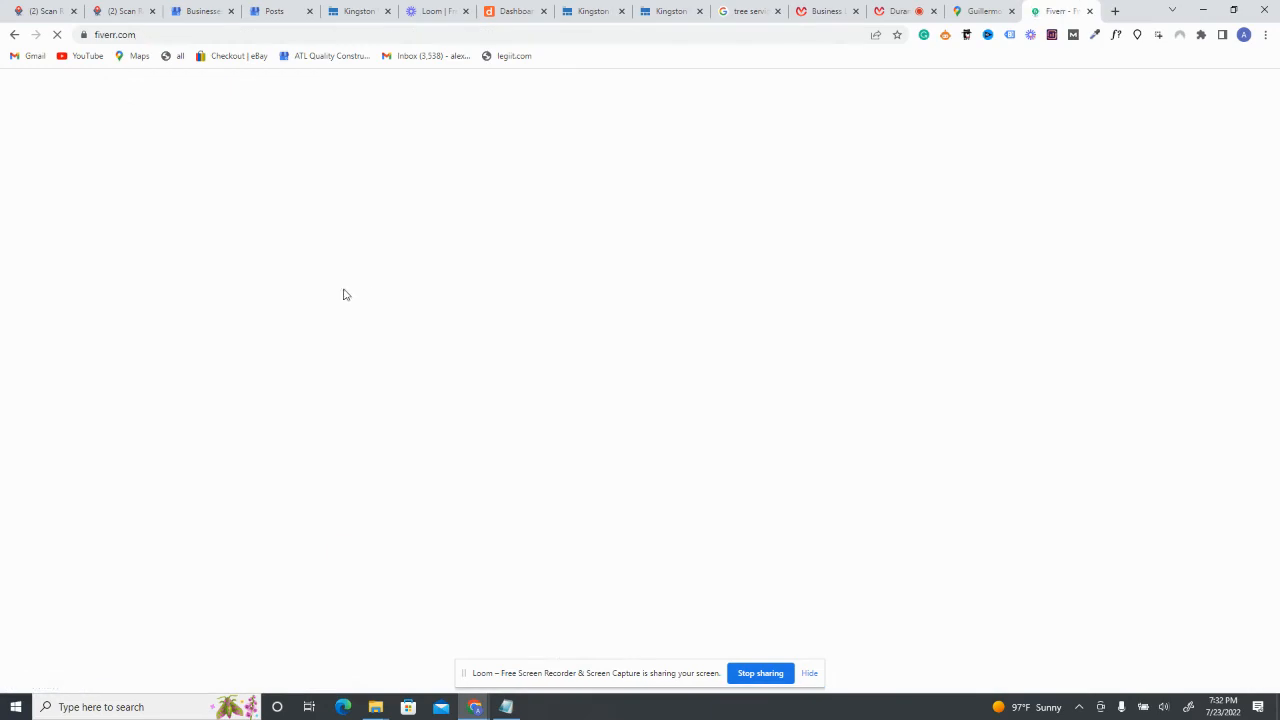
Search Fiverr's services for "geo networks" and close the Fiverr page
{"action": "left_click", "coordinate": [372, 94]}
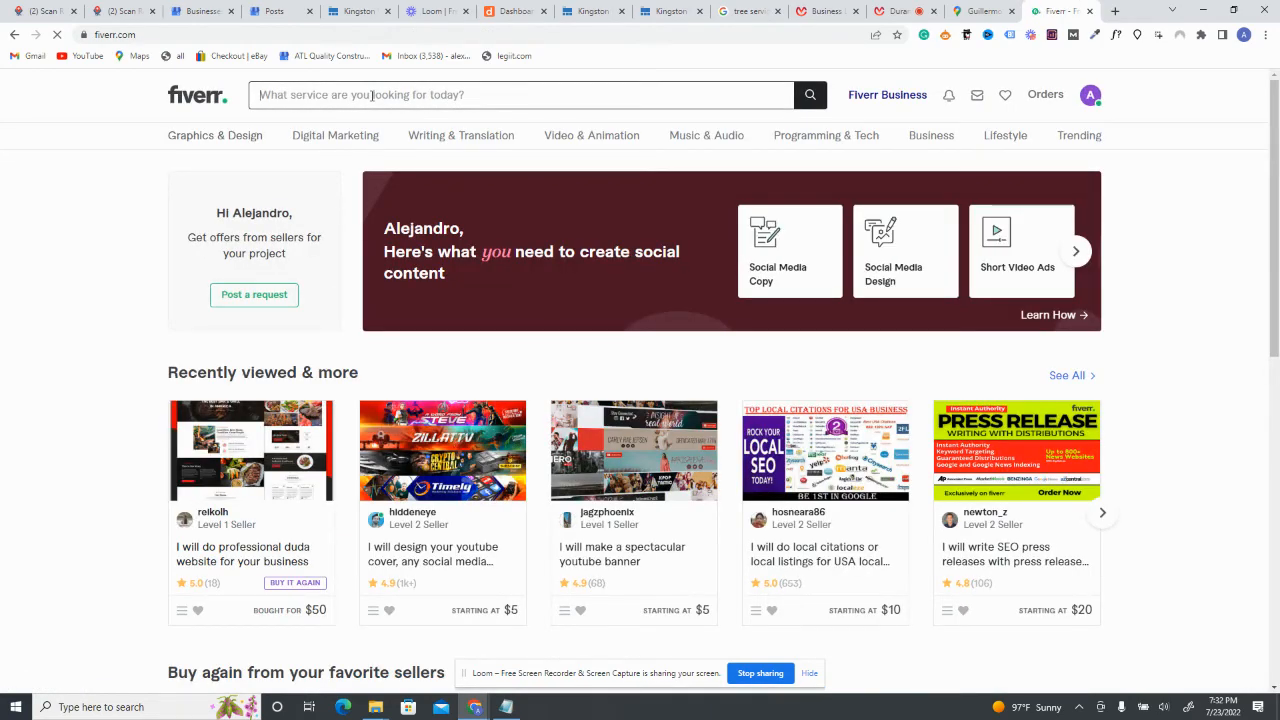
{"action": "type", "text": "geo n"}
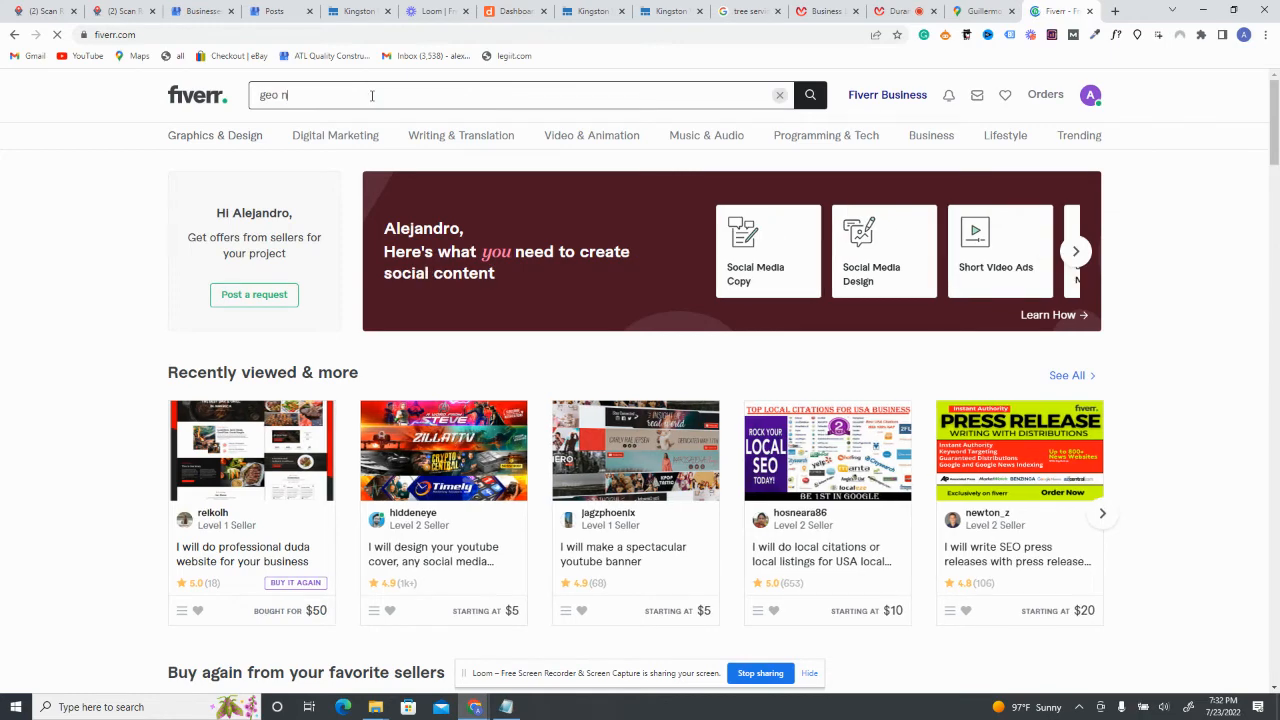
{"action": "type", "text": "etw"}
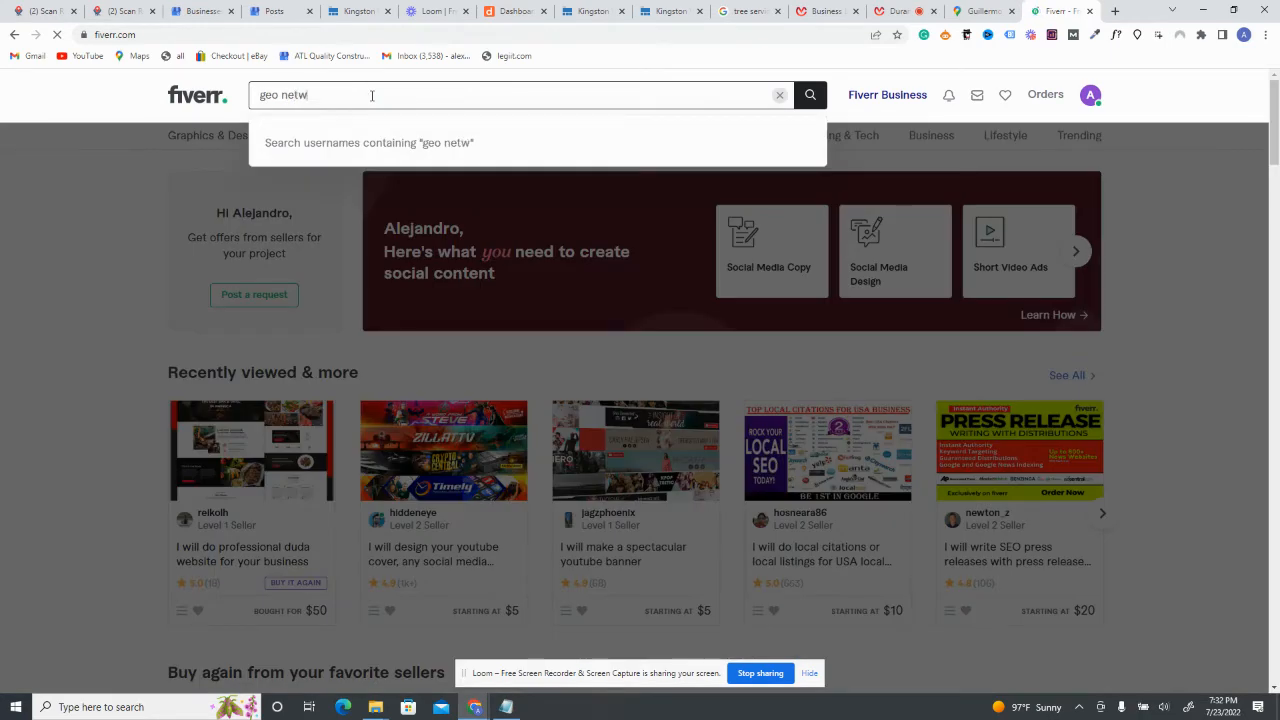
{"action": "type", "text": "orks"}
{"action": "key", "text": "Return"}
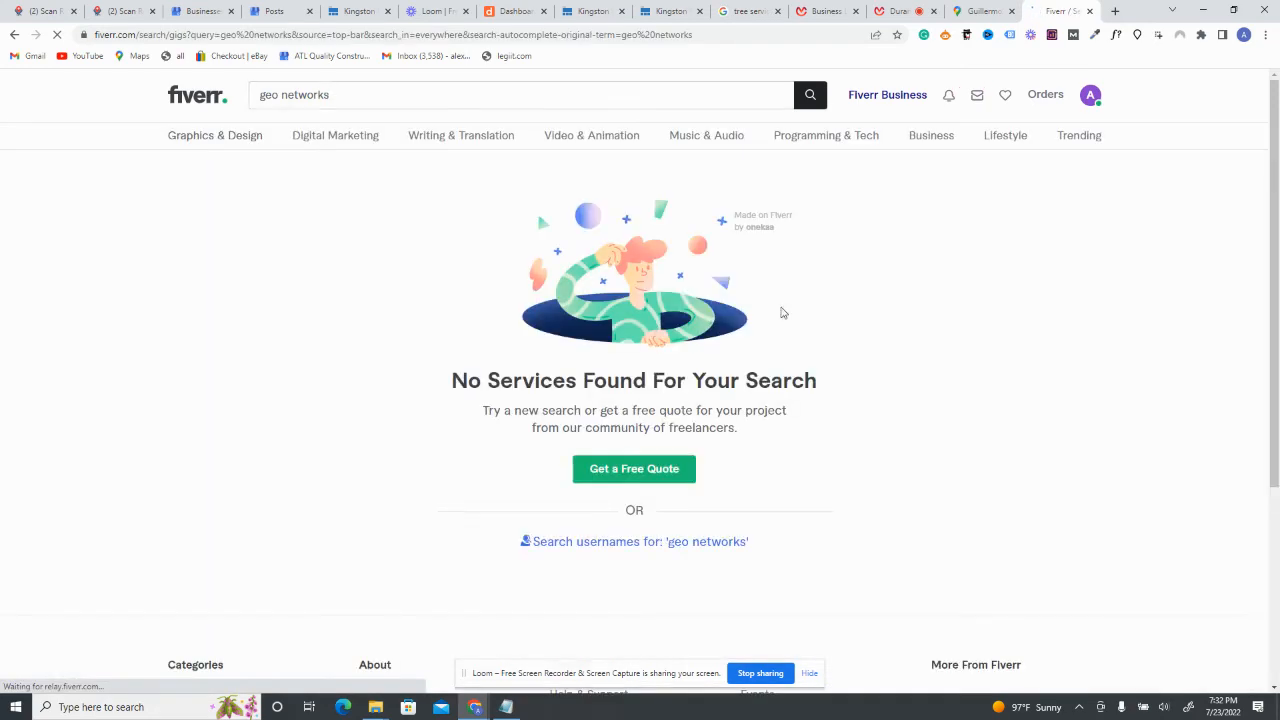
{"action": "left_click", "coordinate": [336, 92]}
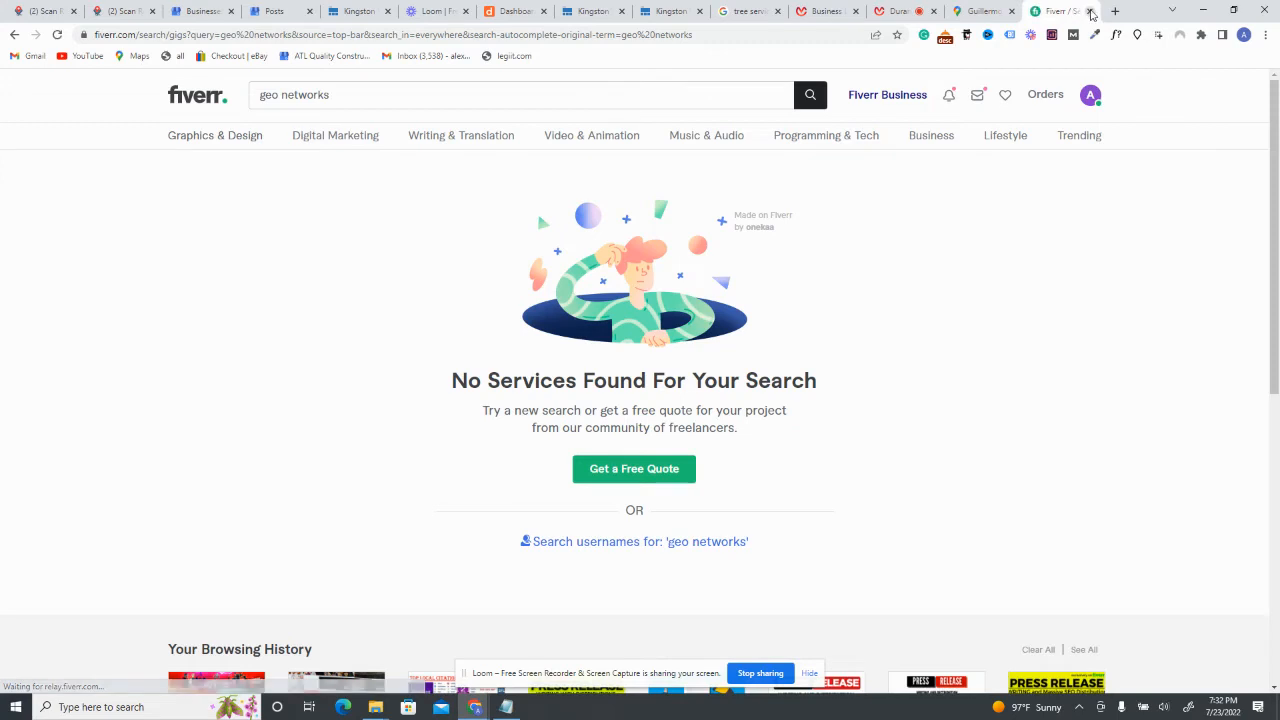
{"action": "left_click", "coordinate": [1090, 12]}
{"action": "left_click", "coordinate": [1115, 12]}
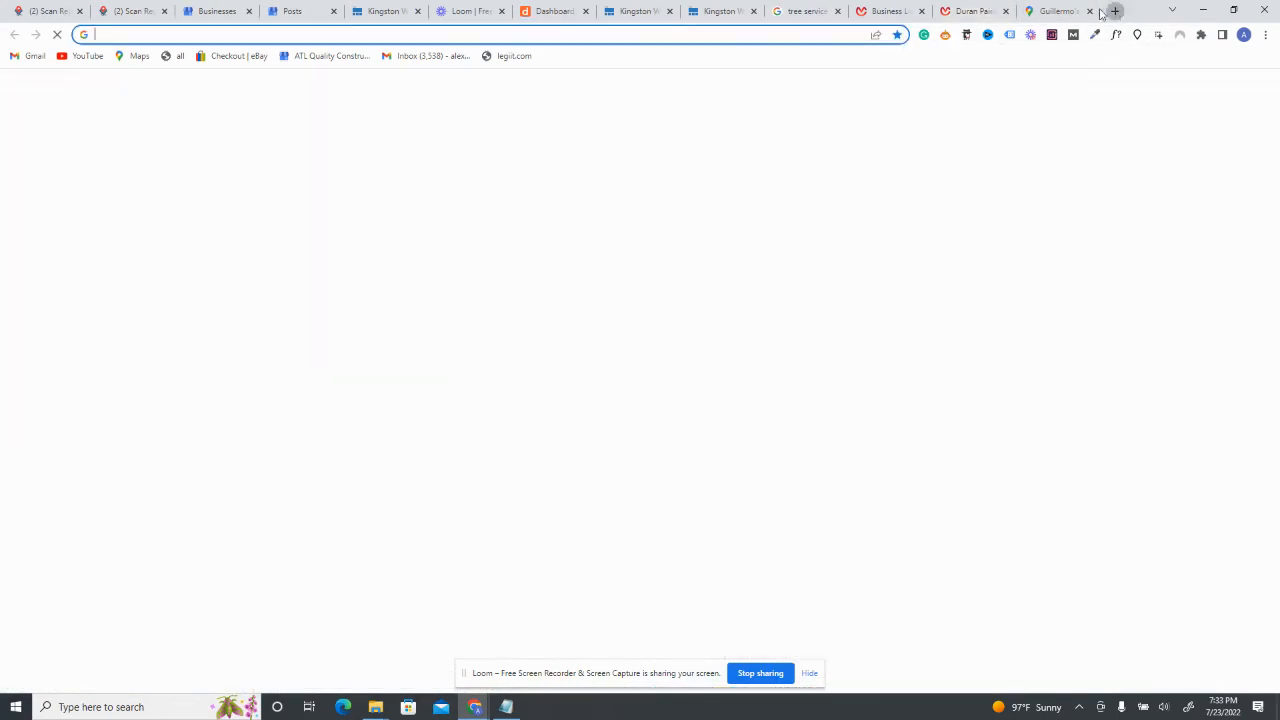
{"action": "left_click", "coordinate": [139, 34]}
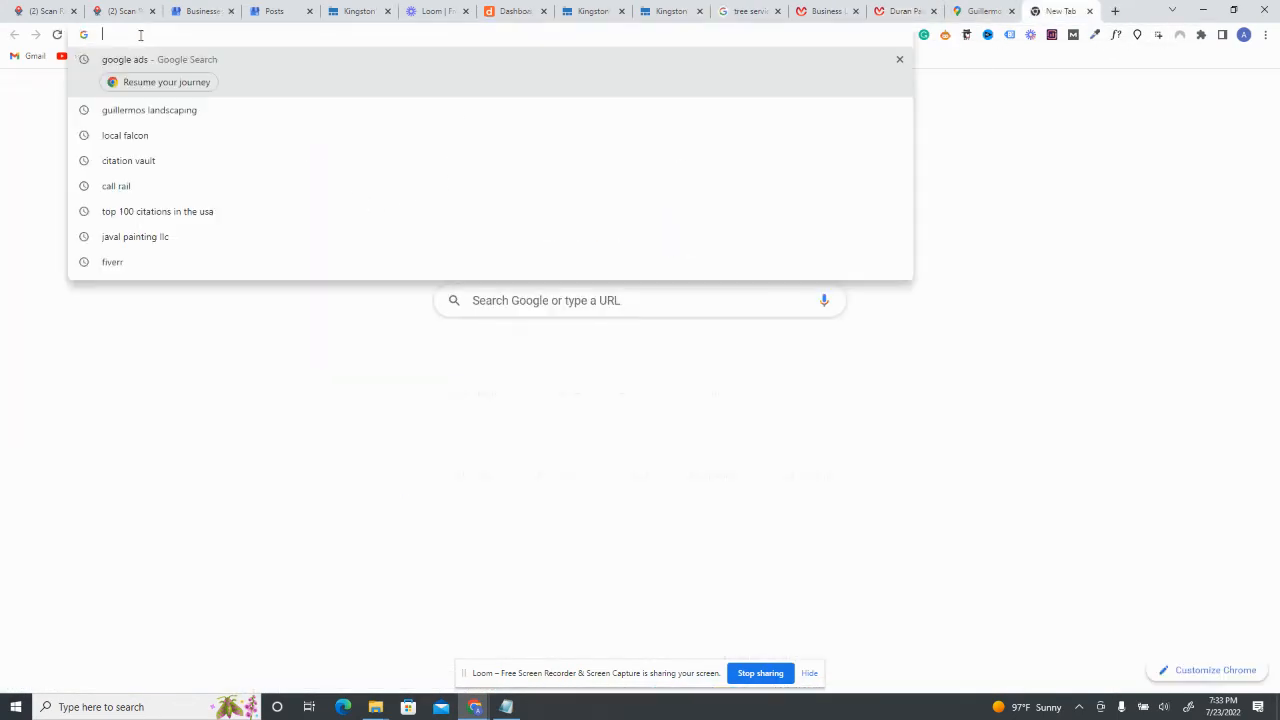
{"action": "type", "text": "five"}
{"action": "key", "text": "Return"}
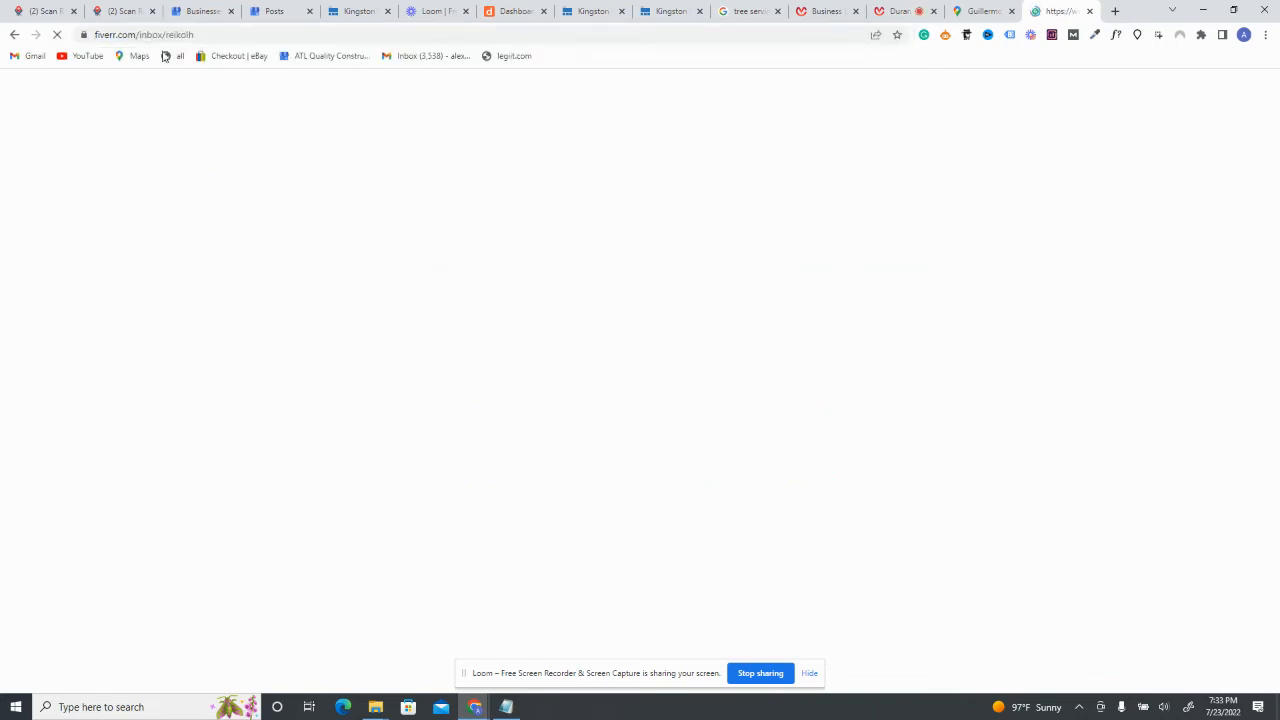
{"action": "left_click", "coordinate": [1090, 12]}
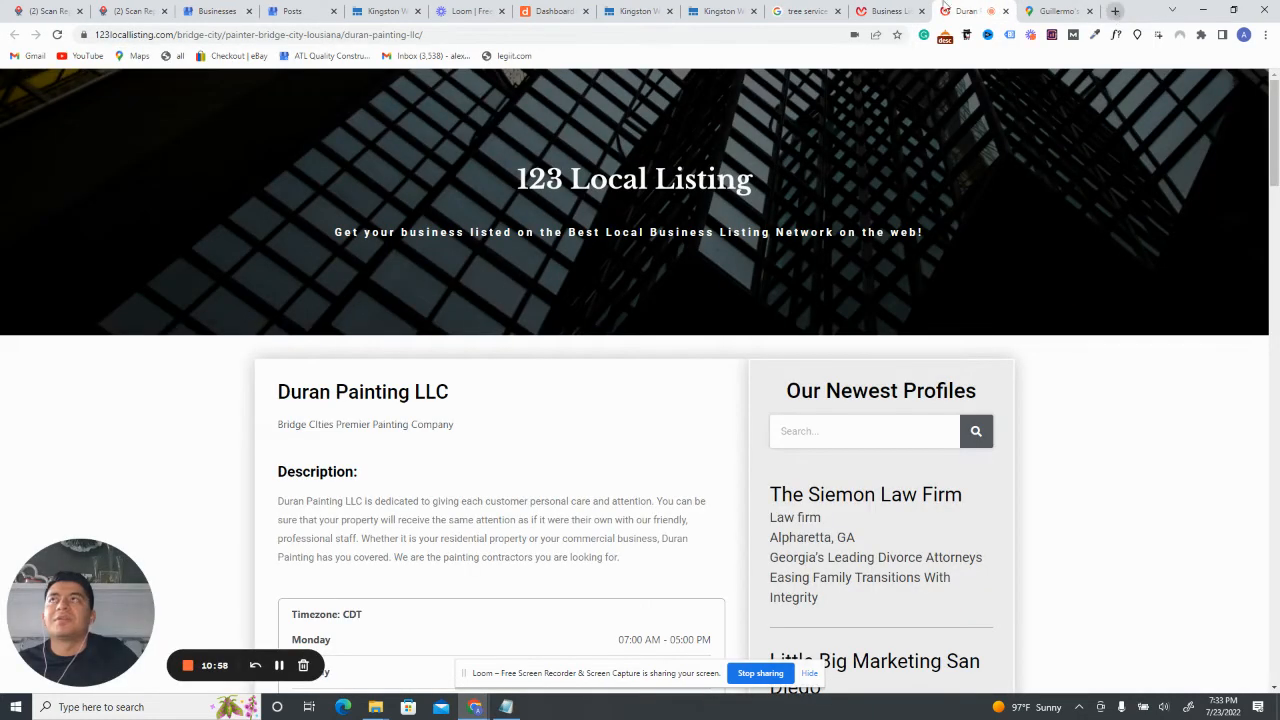
Open the Legiit marketplace in a new tab and enter "geo network" as the service search
{"action": "left_click", "coordinate": [1115, 12]}
{"action": "type", "text": "legiit"}
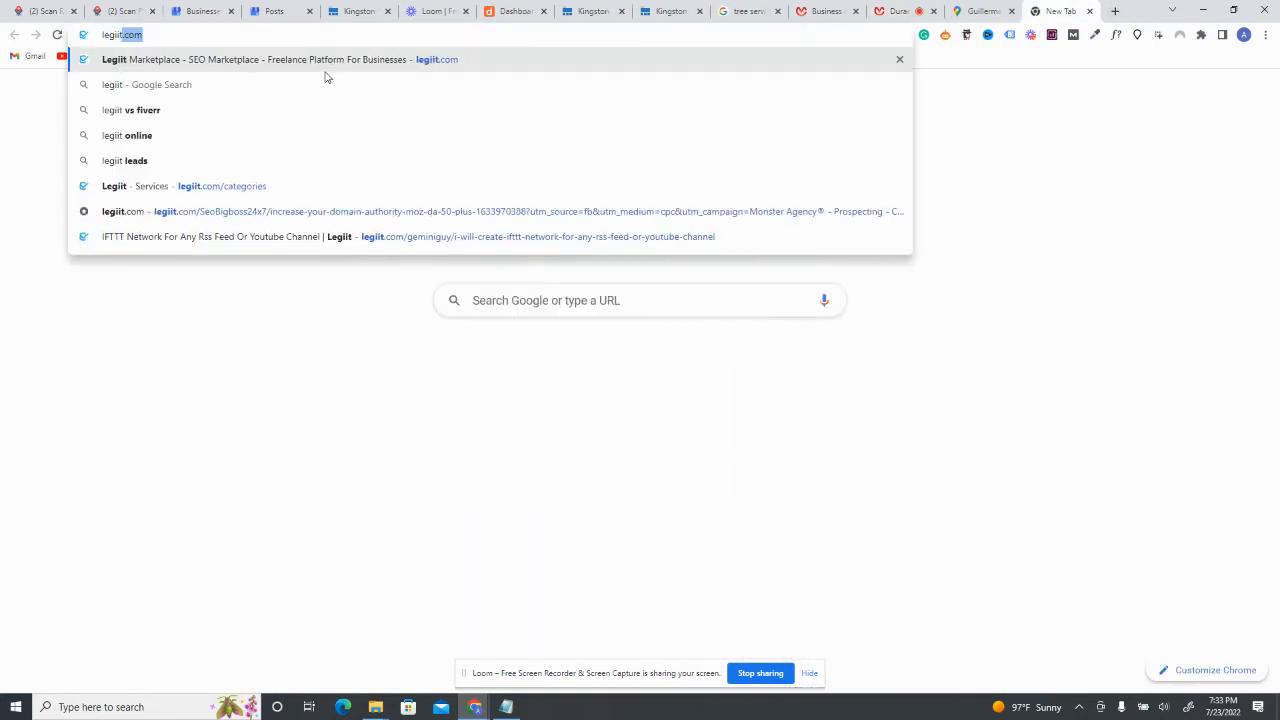
{"action": "key", "text": "Return"}
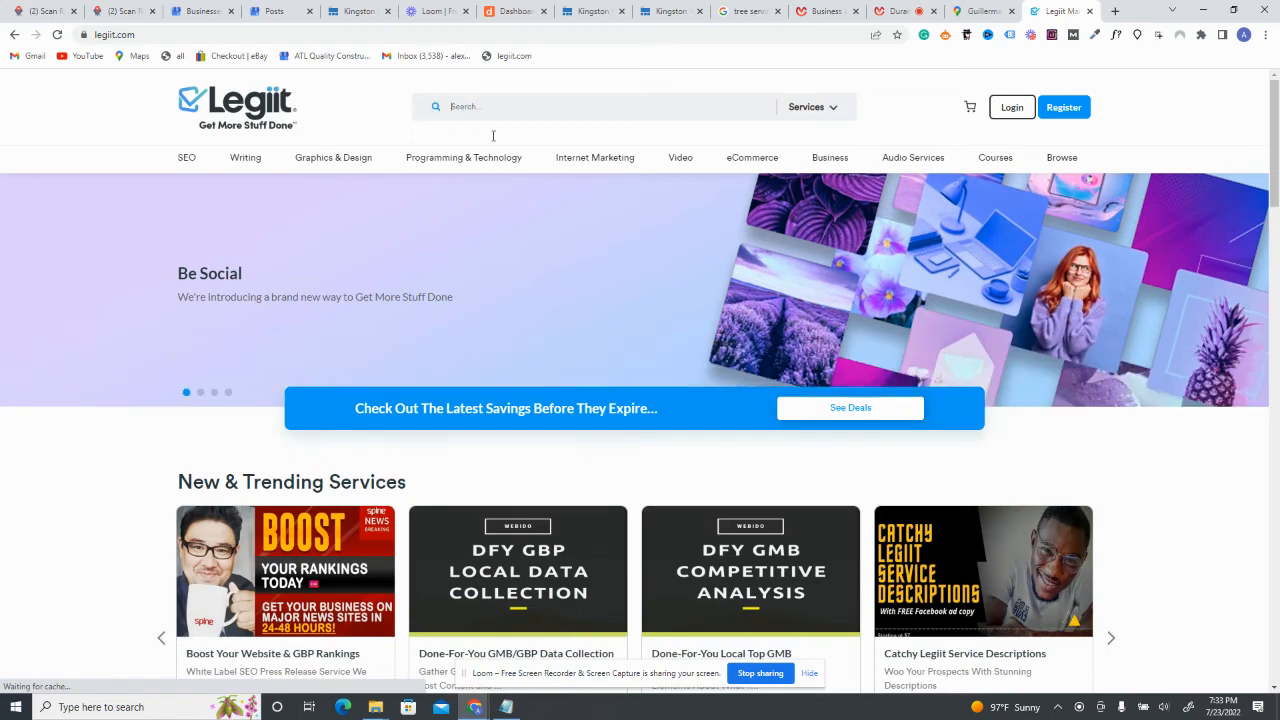
{"action": "type", "text": "d"}
{"action": "type", "text": "eo n"}
{"action": "type", "text": "etwork"}
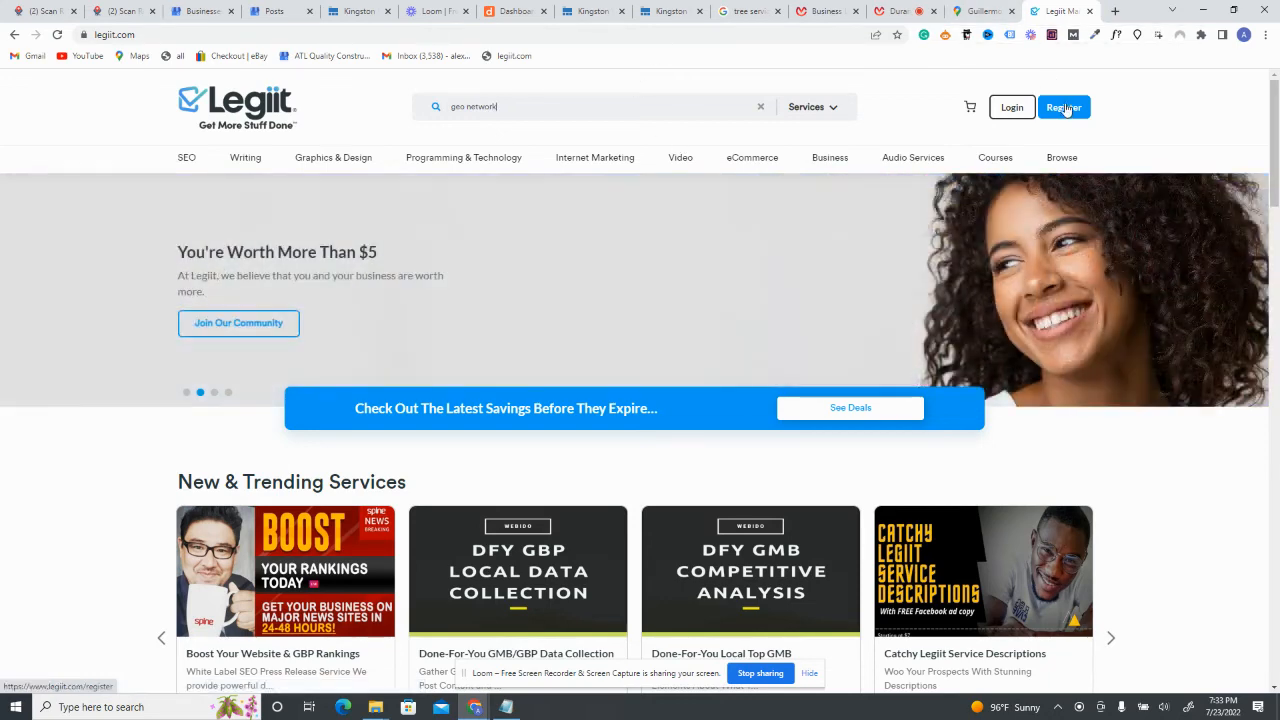
{"action": "left_click", "coordinate": [1066, 110]}
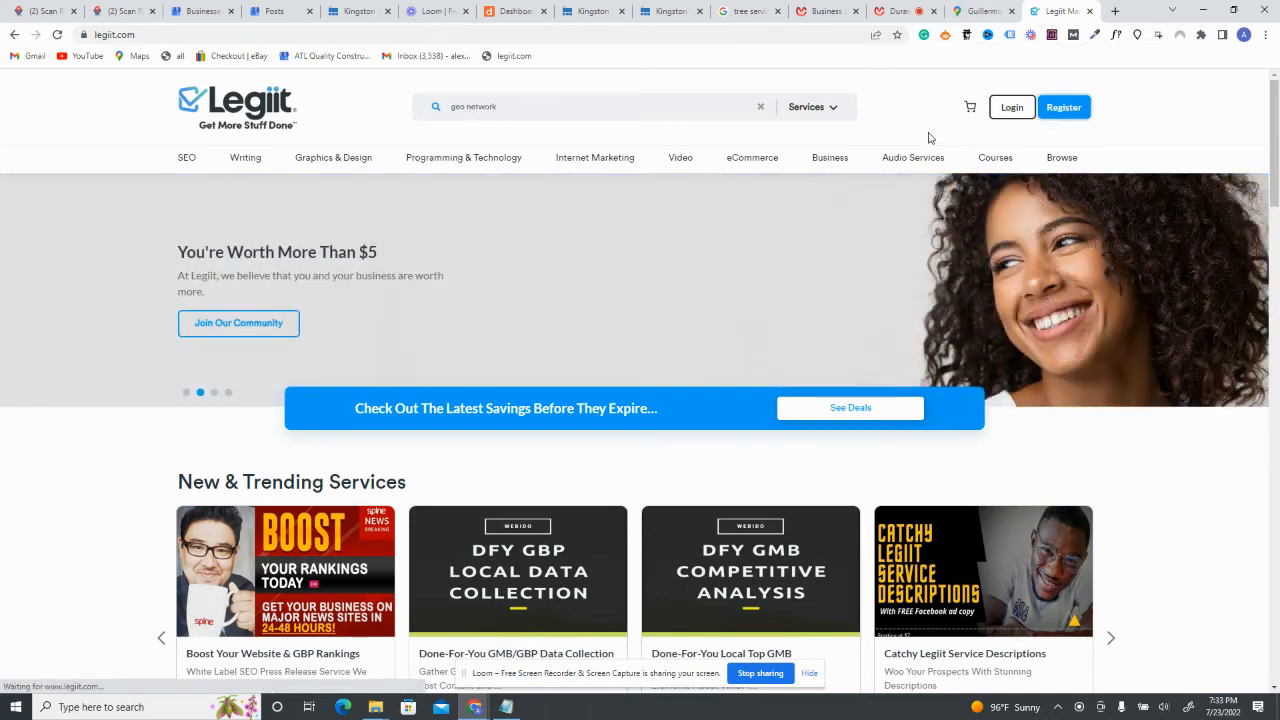
{"action": "scroll", "coordinate": [927, 120], "scroll_direction": "down", "scroll_amount": 2}
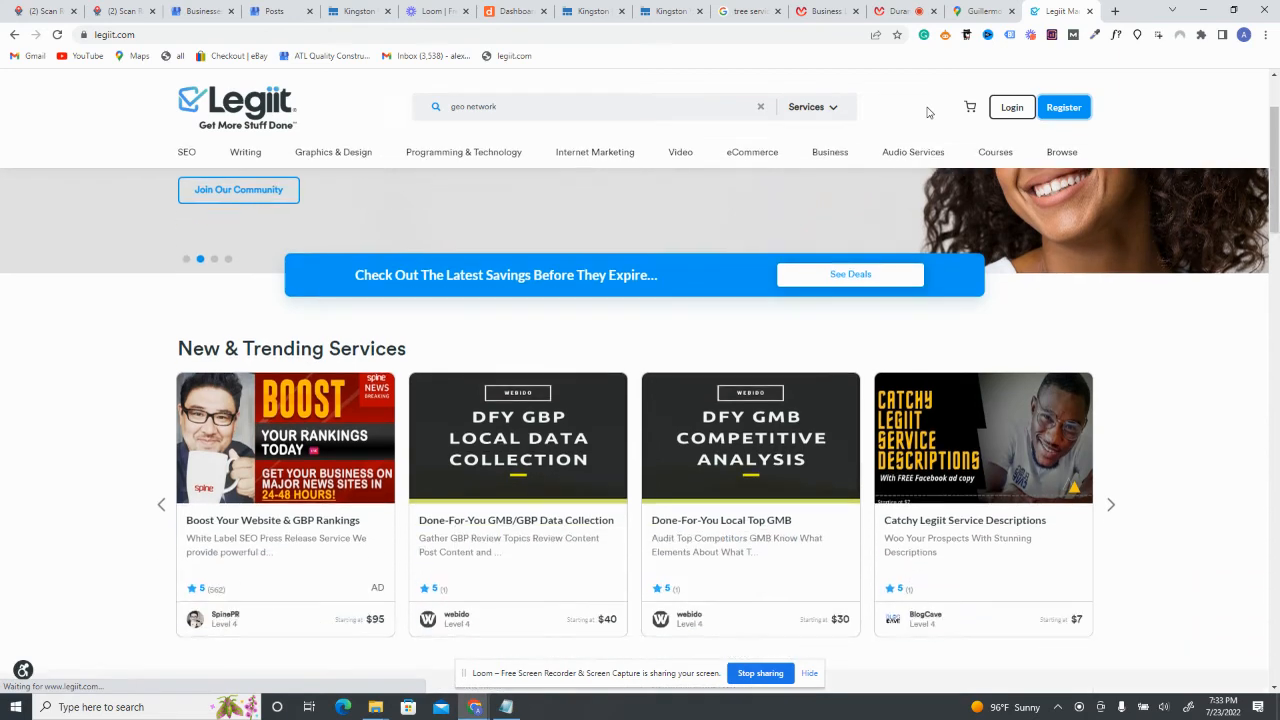
{"action": "scroll", "coordinate": [927, 112], "scroll_direction": "up", "scroll_amount": 1}
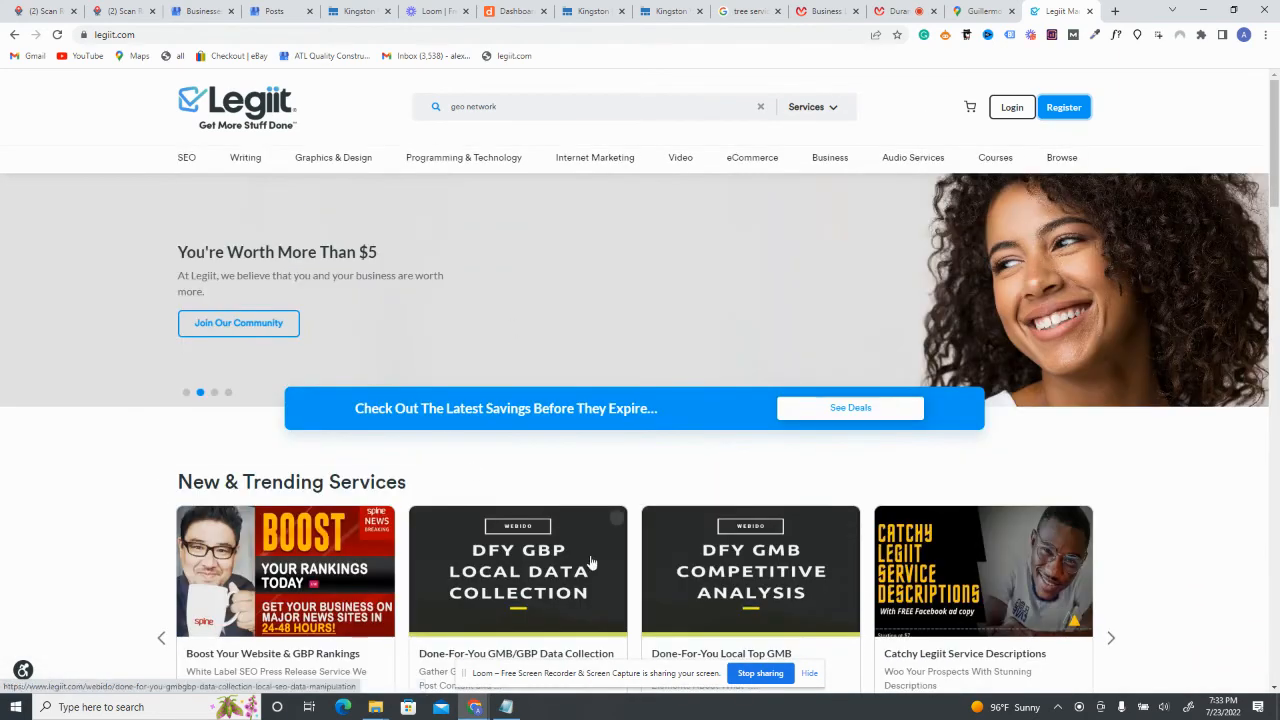
{"action": "scroll", "coordinate": [591, 563], "scroll_direction": "down", "scroll_amount": 1}
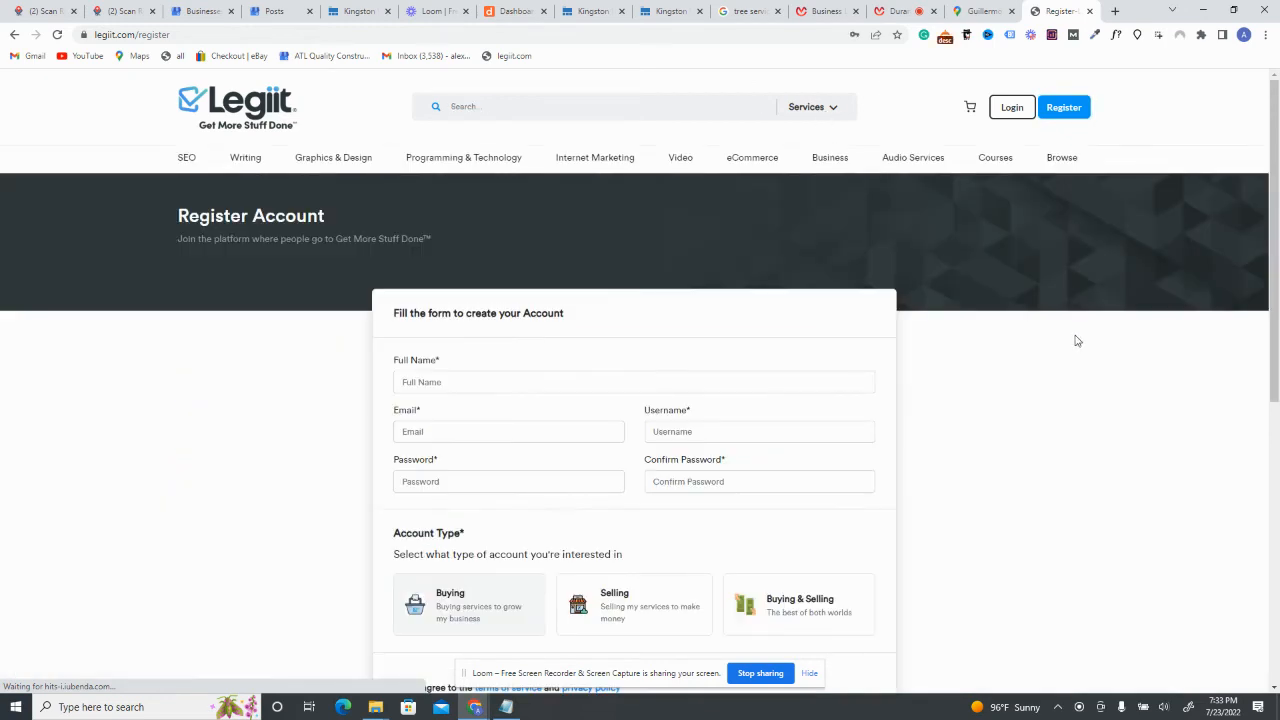
{"action": "scroll", "coordinate": [1076, 337], "scroll_direction": "down", "scroll_amount": 3}
{"action": "scroll", "coordinate": [1072, 335], "scroll_direction": "down", "scroll_amount": 2}
{"action": "scroll", "coordinate": [1072, 335], "scroll_direction": "up", "scroll_amount": 5}
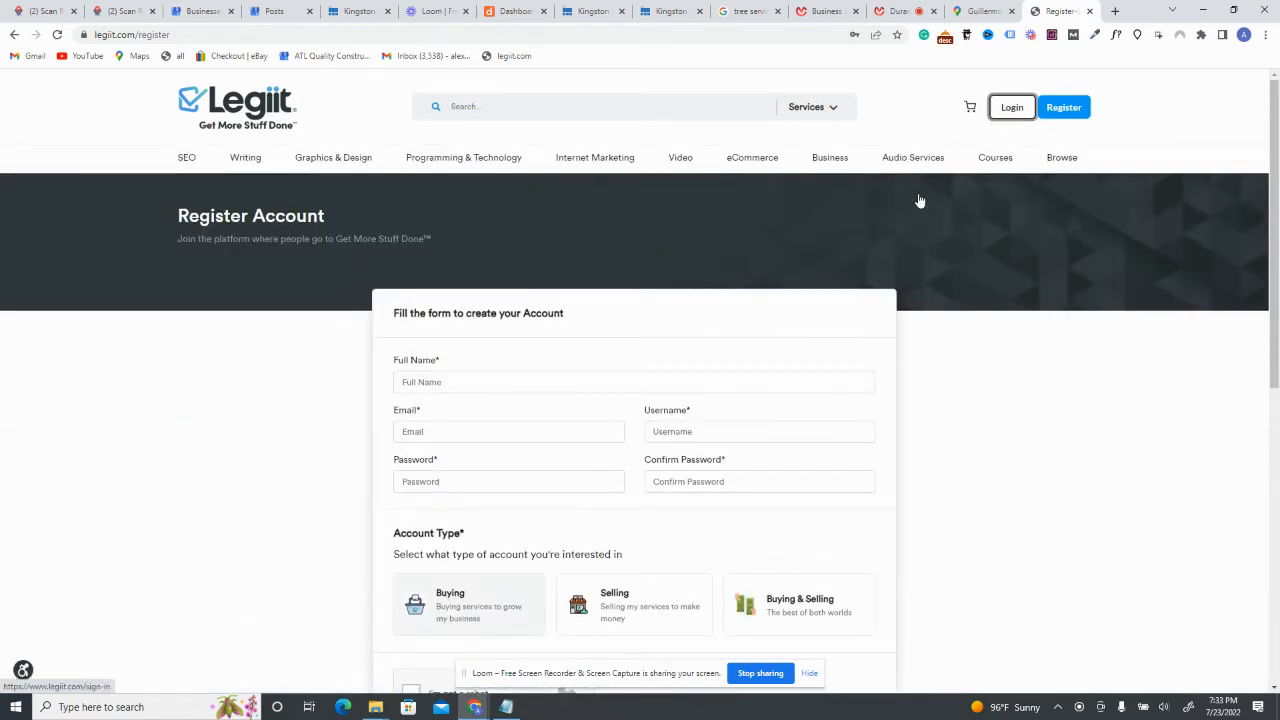
Log in to Legiit with the prefilled account credentials, completing the robot check
{"action": "left_click", "coordinate": [1010, 109]}
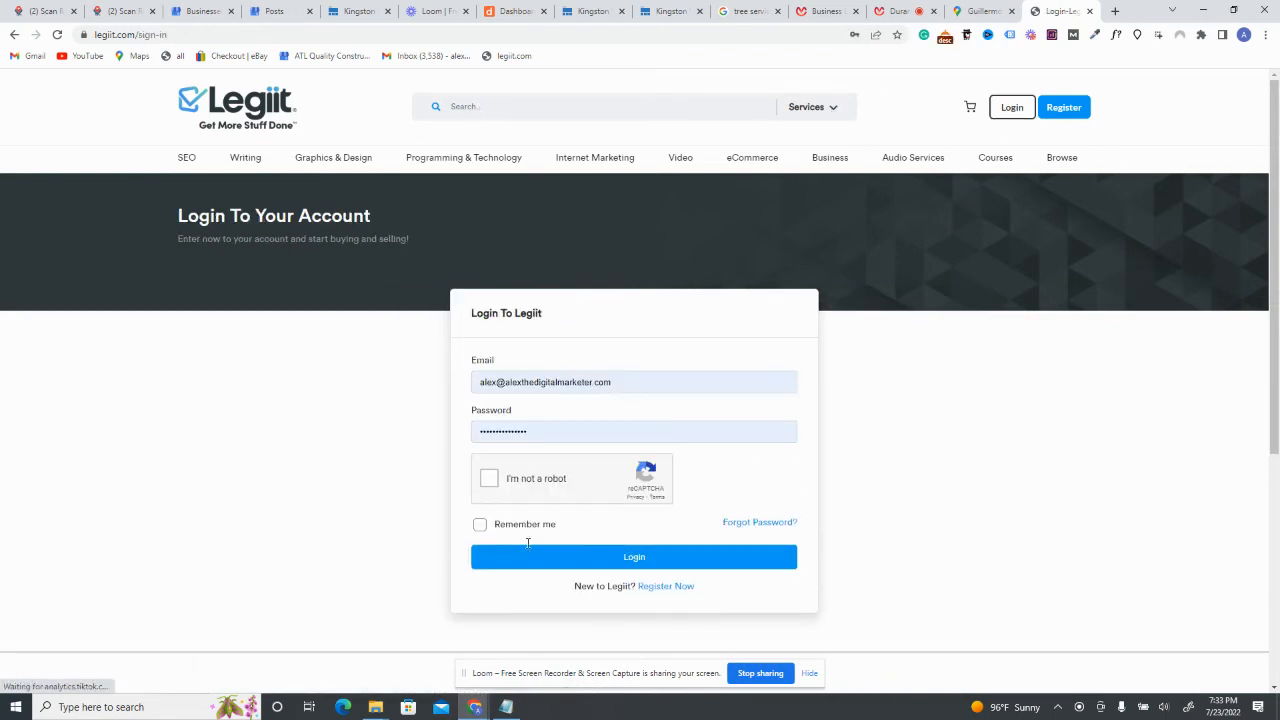
{"action": "left_click", "coordinate": [490, 479]}
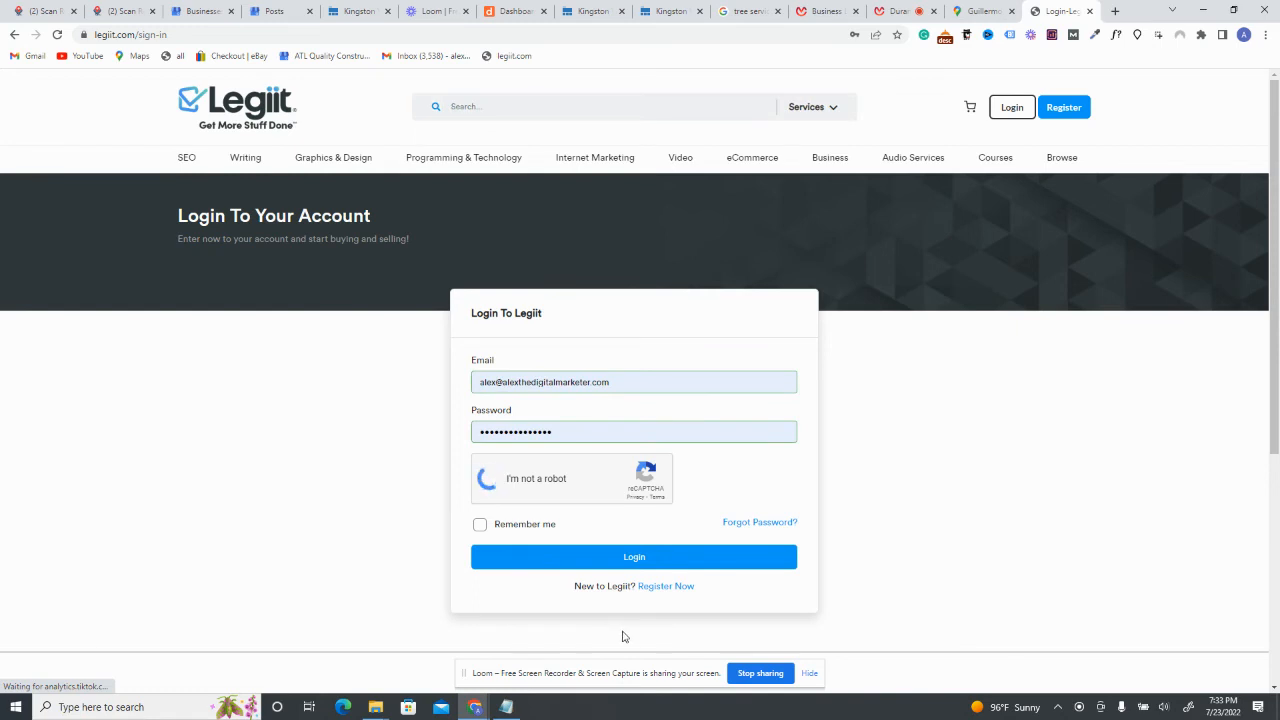
{"action": "left_click", "coordinate": [628, 562]}
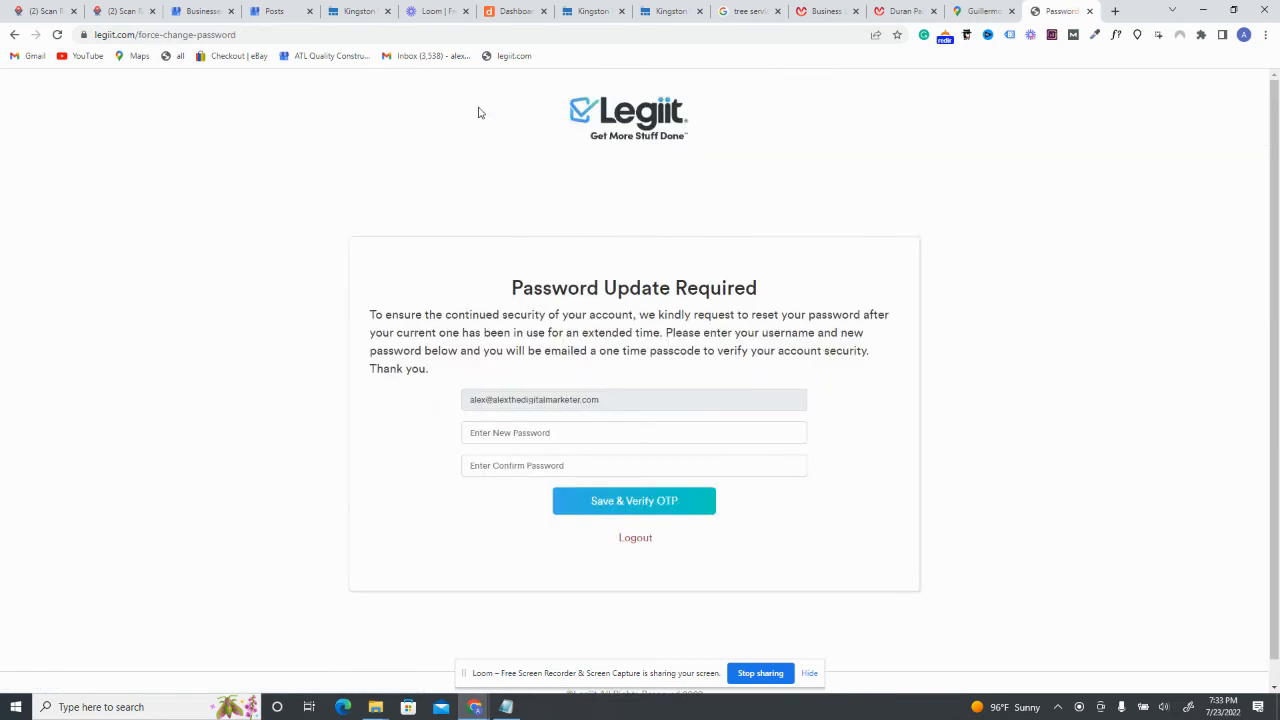
{"action": "left_click", "coordinate": [1090, 11]}
{"action": "left_click", "coordinate": [1115, 11]}
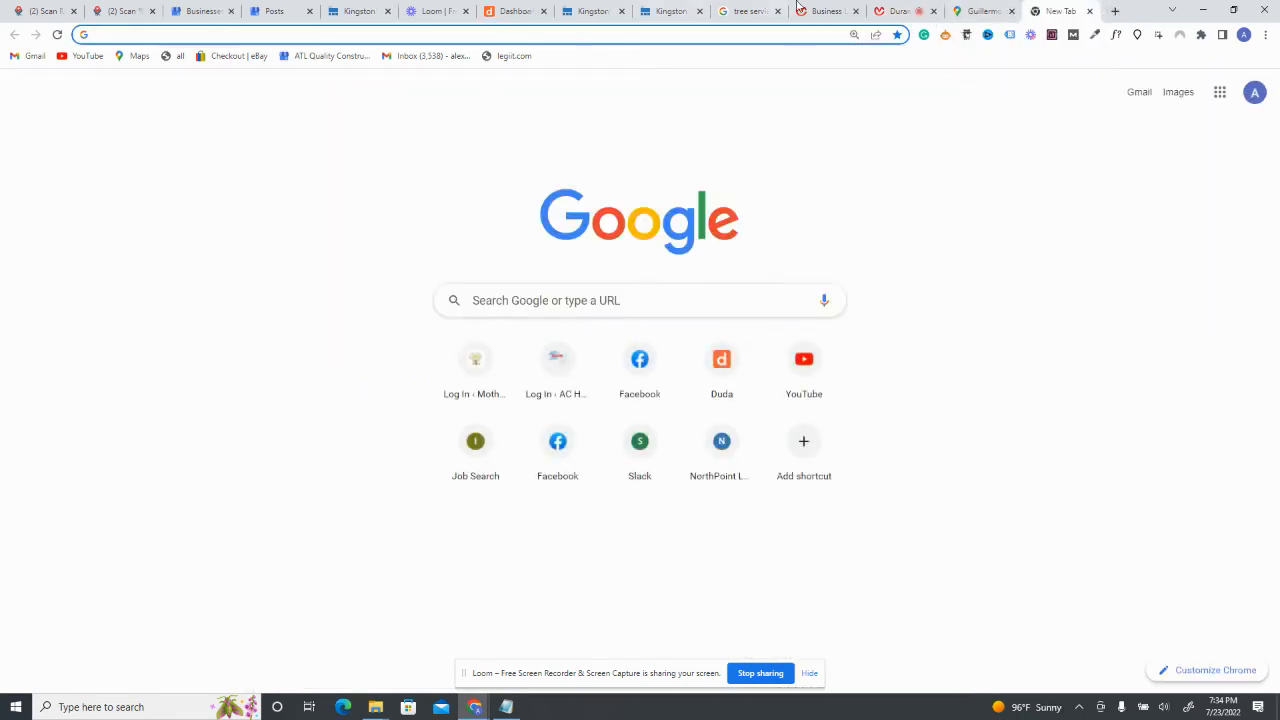
{"action": "left_click", "coordinate": [518, 9]}
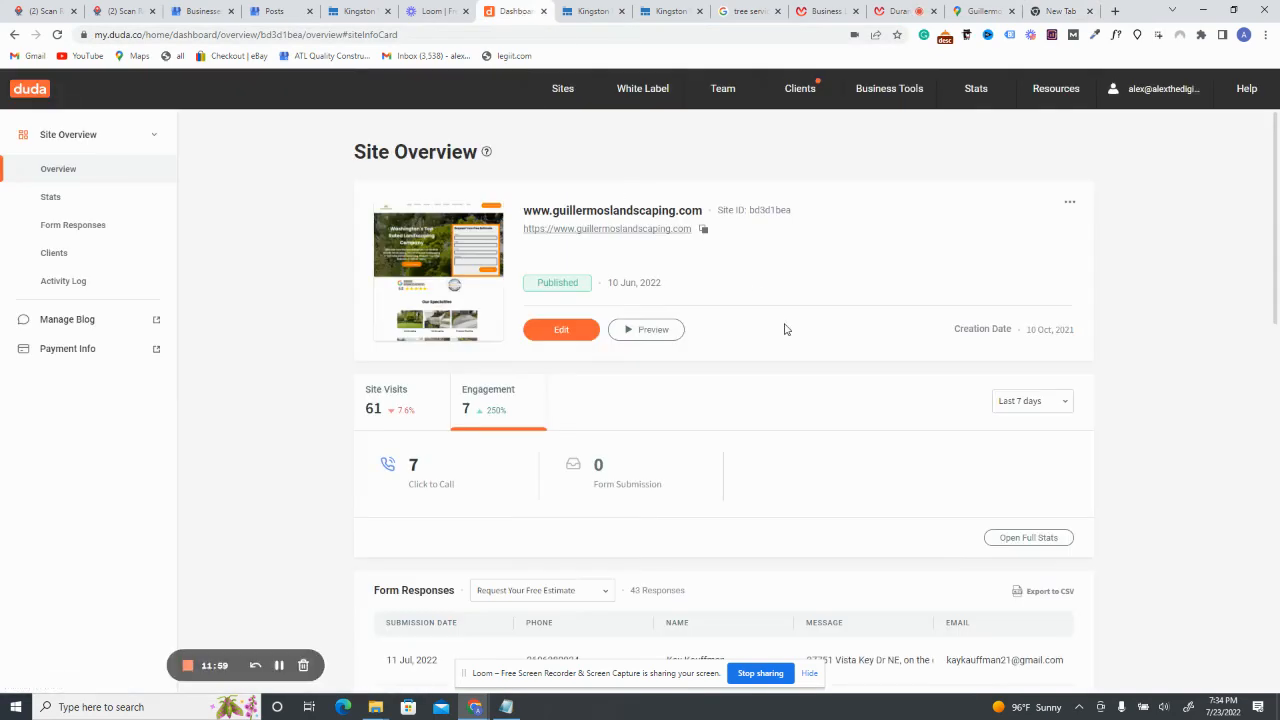